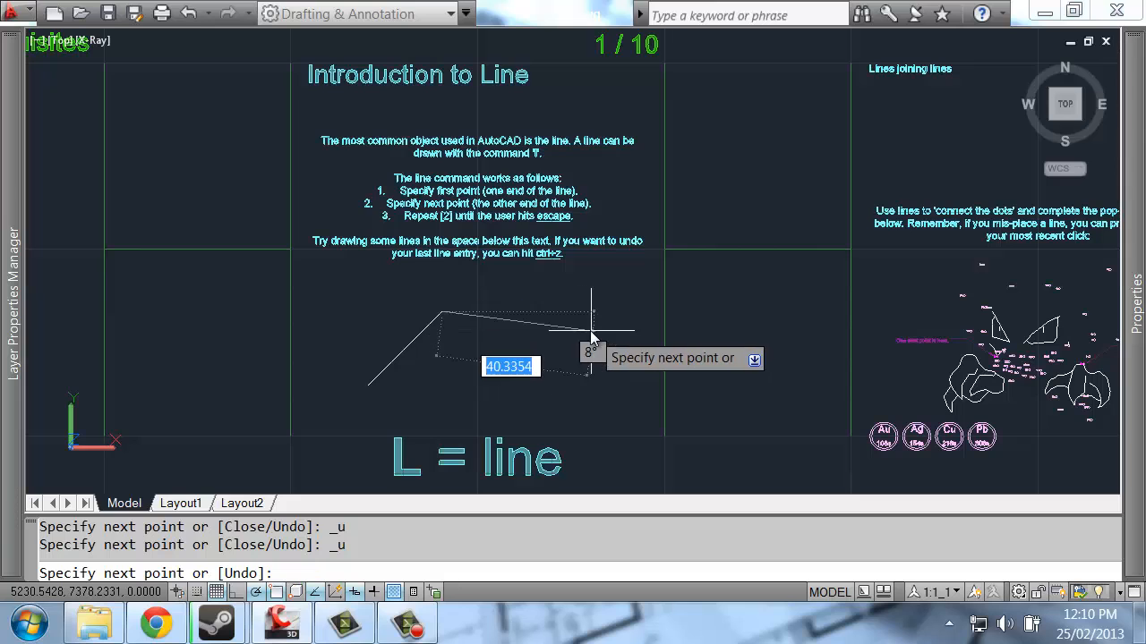
# Continue the zigzag line beneath the Introduction to Line text with three more segments, undoing the last two
pyautogui.click(517, 317)
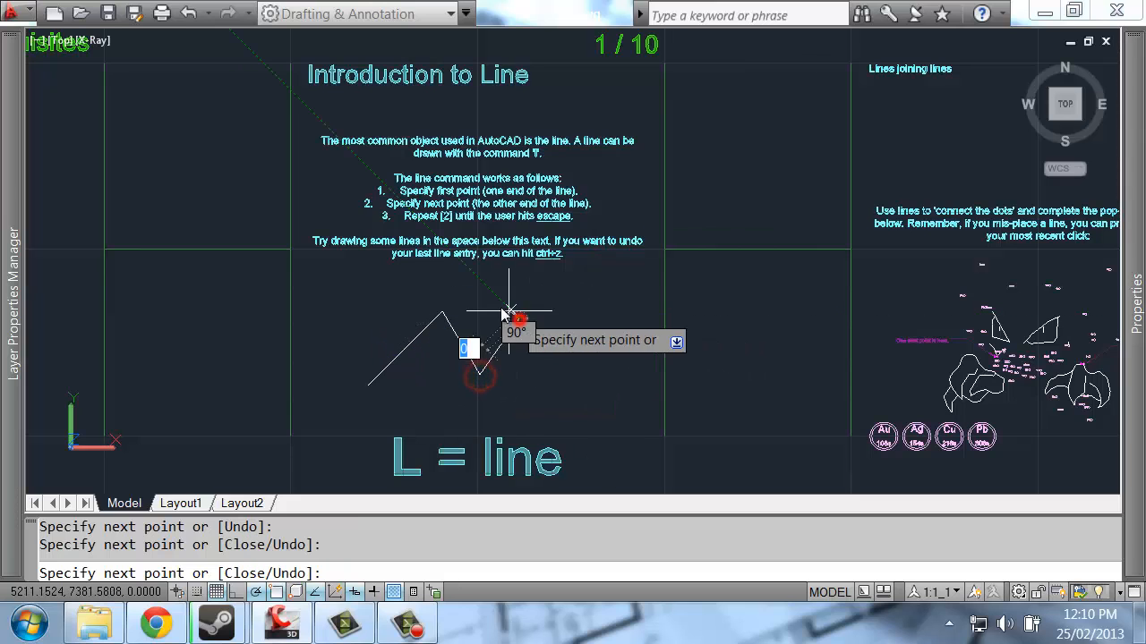
pyautogui.click(470, 288)
pyautogui.click(607, 309)
pyautogui.hotkey('ctrl', 'z')
pyautogui.hotkey('ctrl', 'z')
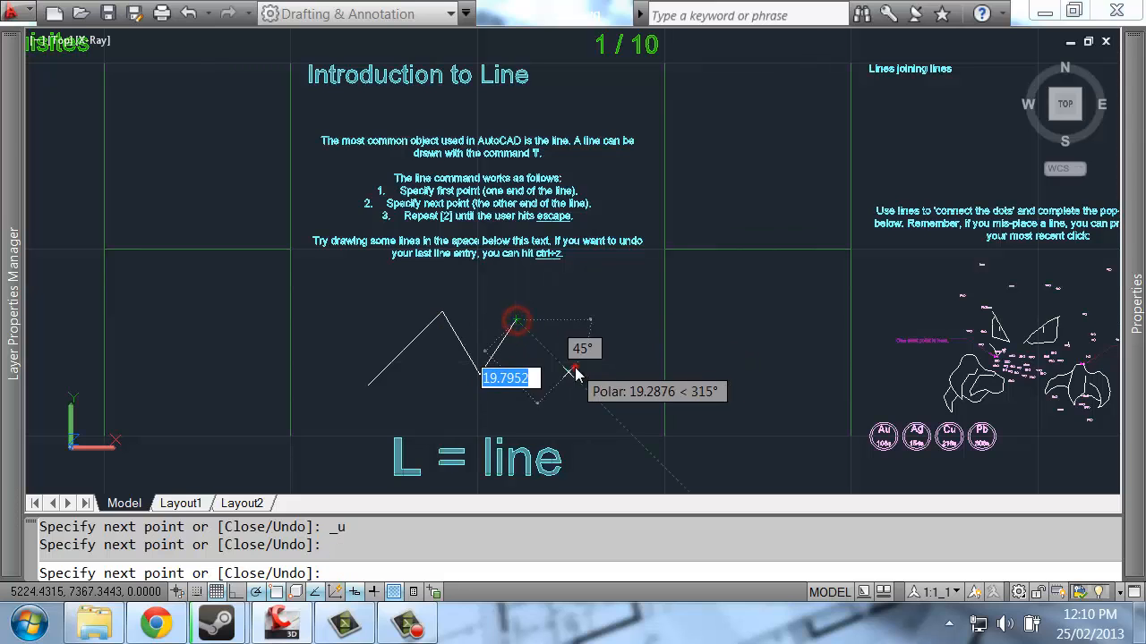
# Add two more segments down and around the zigzag, then close it back to its starting point with the Close option
pyautogui.click(568, 372)
pyautogui.click(504, 415)
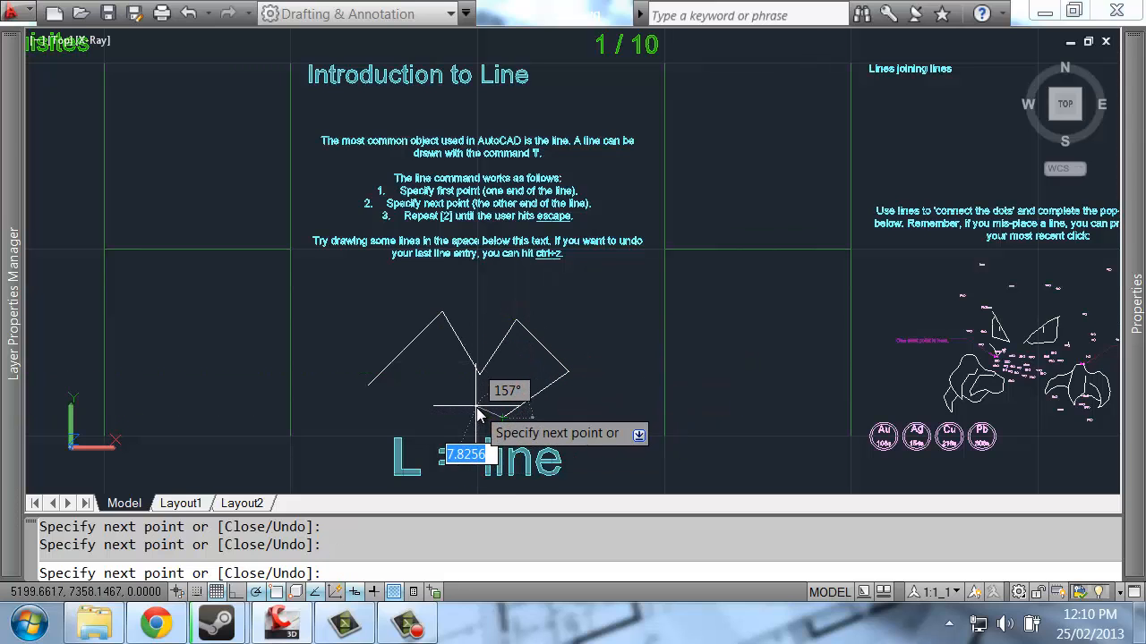
pyautogui.write('c')
pyautogui.press('Return')
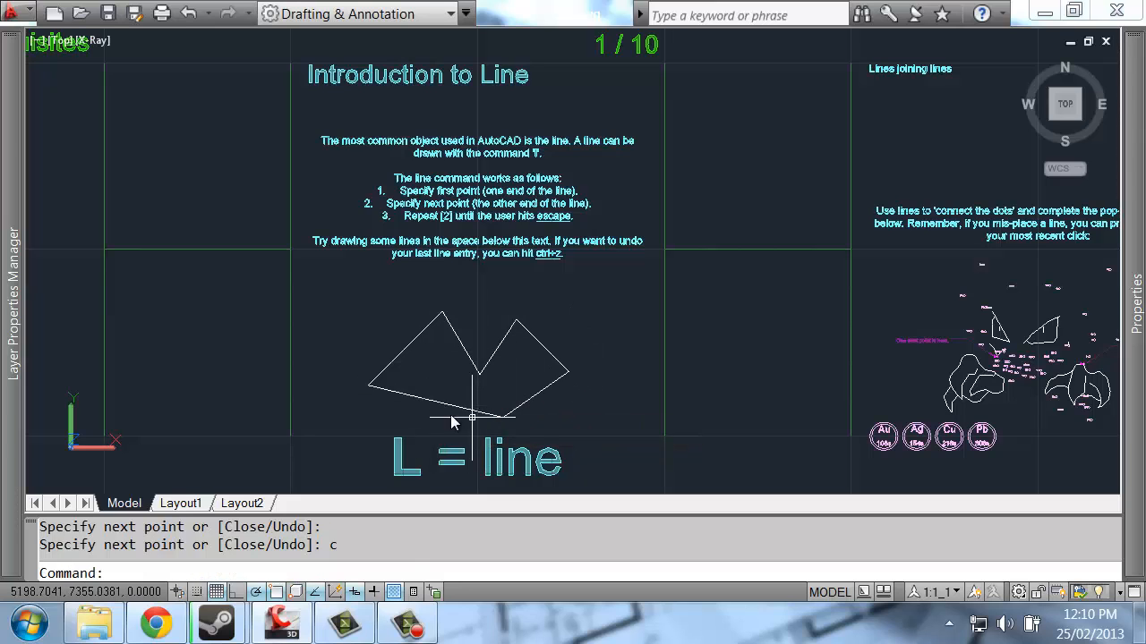
# Delete all segments of the closed zigzag outline above the "L = line" text
pyautogui.click(583, 321)
pyautogui.click(369, 421)
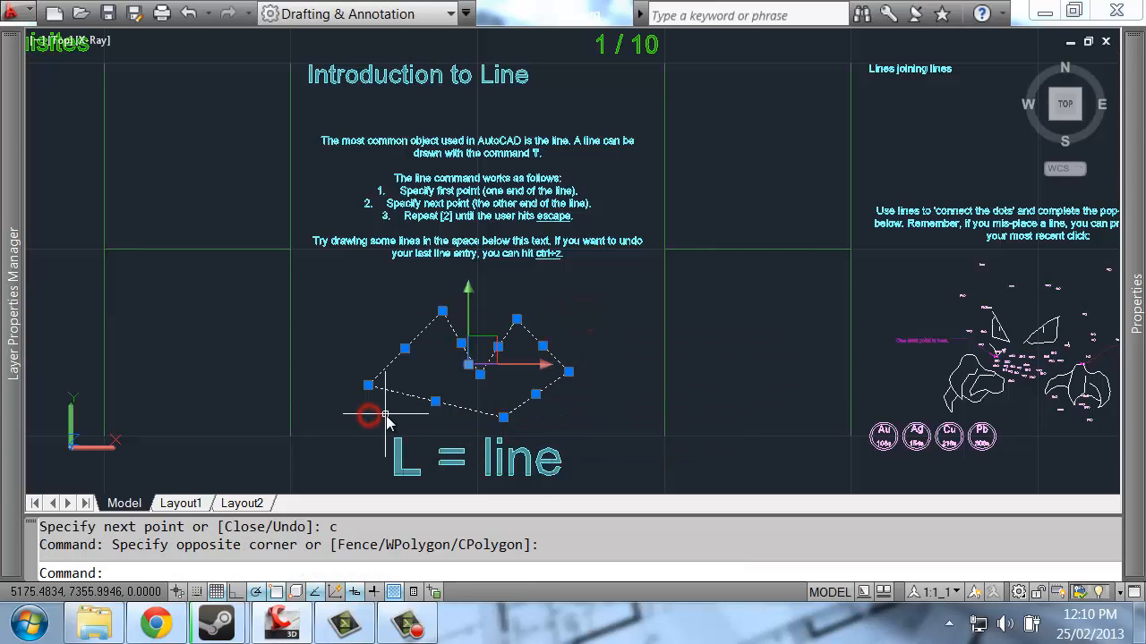
pyautogui.press('Delete')
# Draw a closed five-sided outline with the Line command in the practice space of exercise 1, using the Close option
pyautogui.write('l')
pyautogui.press('Return')
pyautogui.click(498, 394)
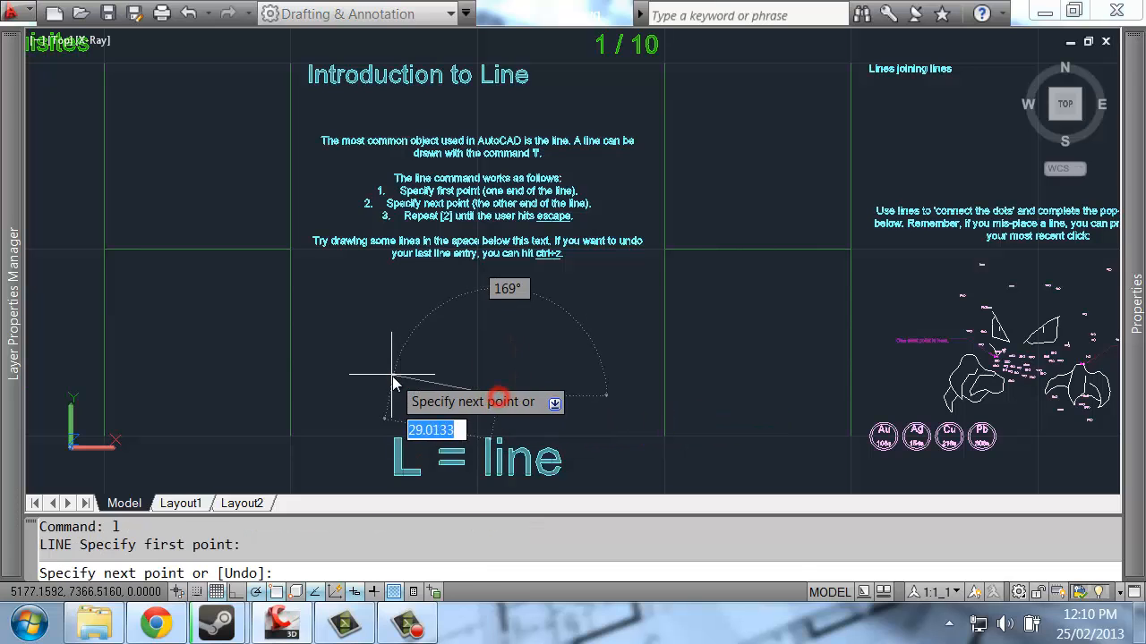
pyautogui.click(394, 374)
pyautogui.click(407, 330)
pyautogui.click(533, 306)
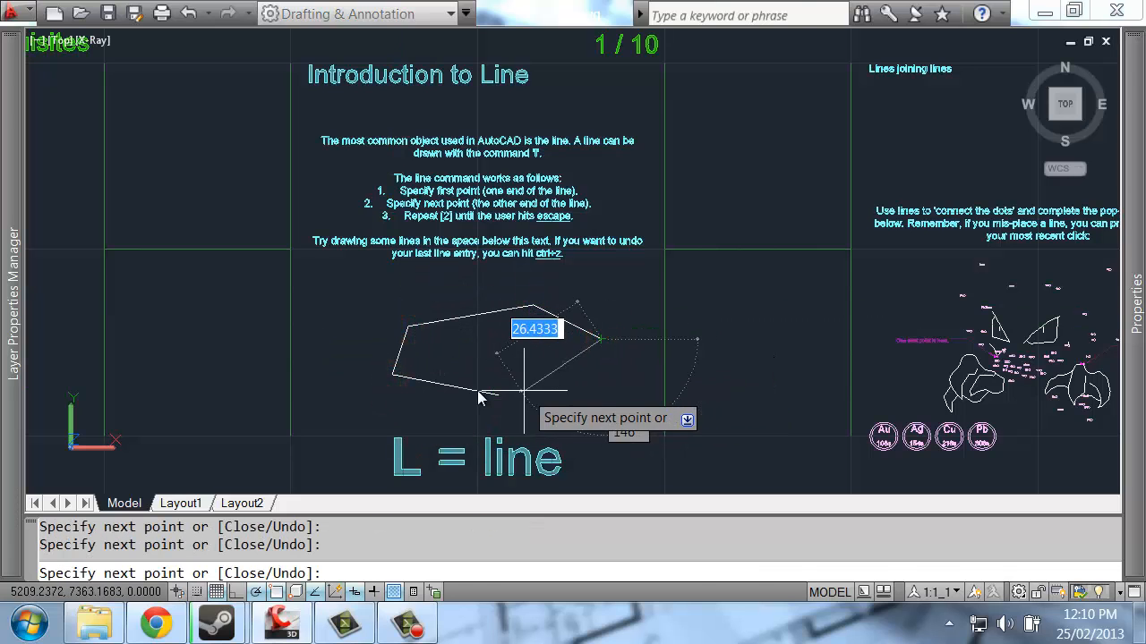
pyautogui.click(600, 339)
pyautogui.write('c')
pyautogui.press('Return')
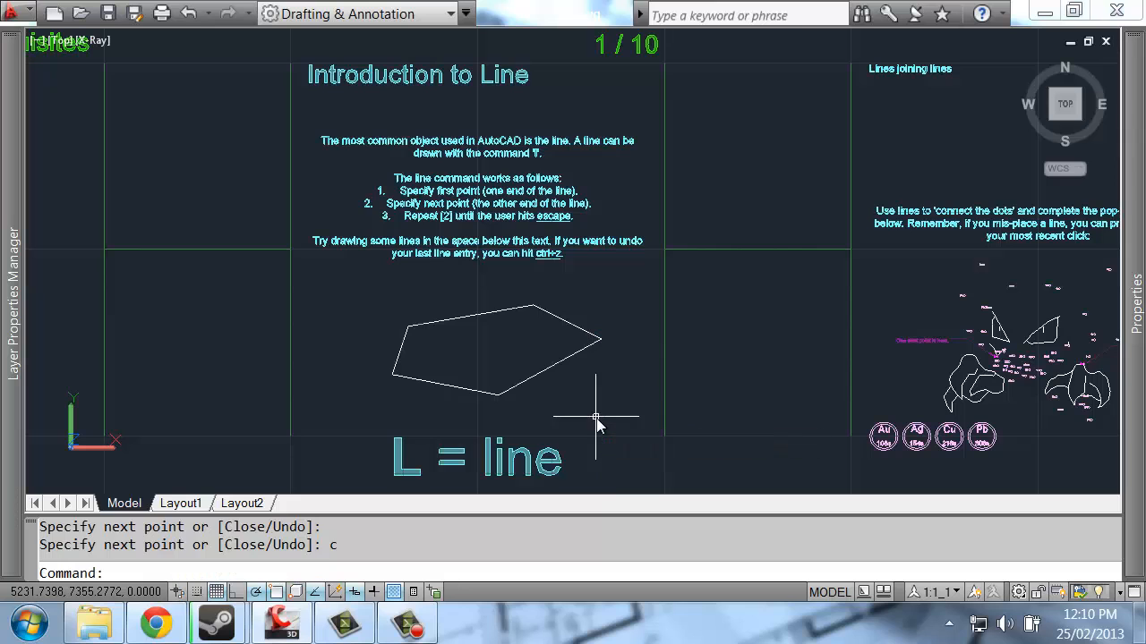
pyautogui.click(597, 306)
pyautogui.press('Escape')
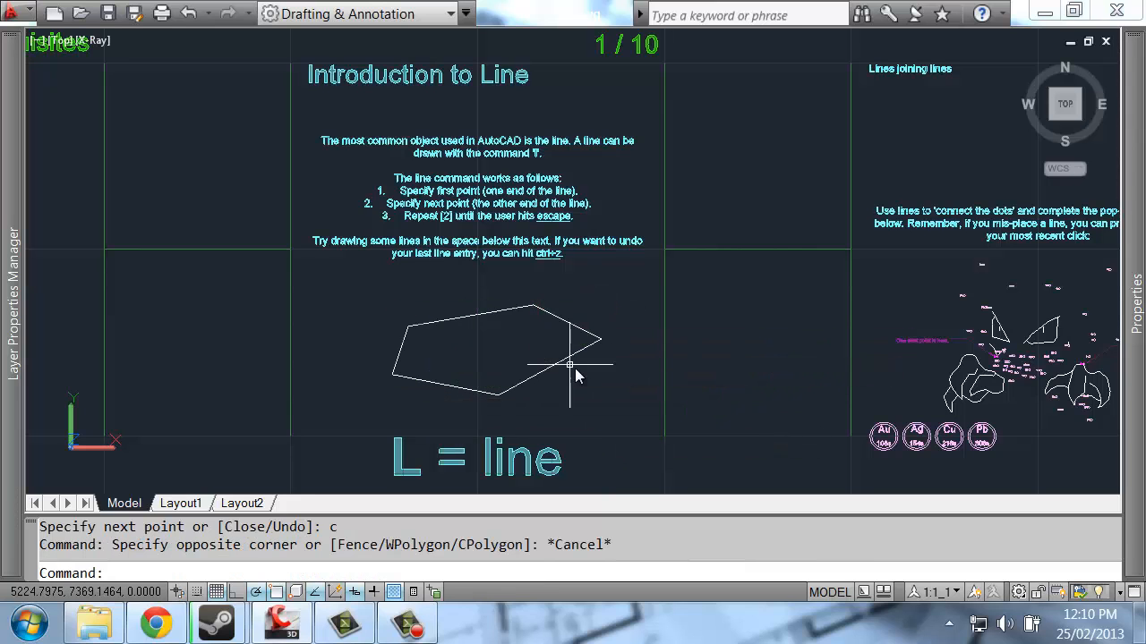
# In exercise 2, Lines joining lines, start a line at dot 1b and connect it through 2b and 3b to 4b
pyautogui.moveTo(779, 291)
pyautogui.mouseDown(button='middle')
pyautogui.moveTo(597, 284)
pyautogui.moveTo(473, 296)
pyautogui.mouseUp(button='middle')
pyautogui.moveTo(668, 280); pyautogui.dragTo(489, 267, button='middle')
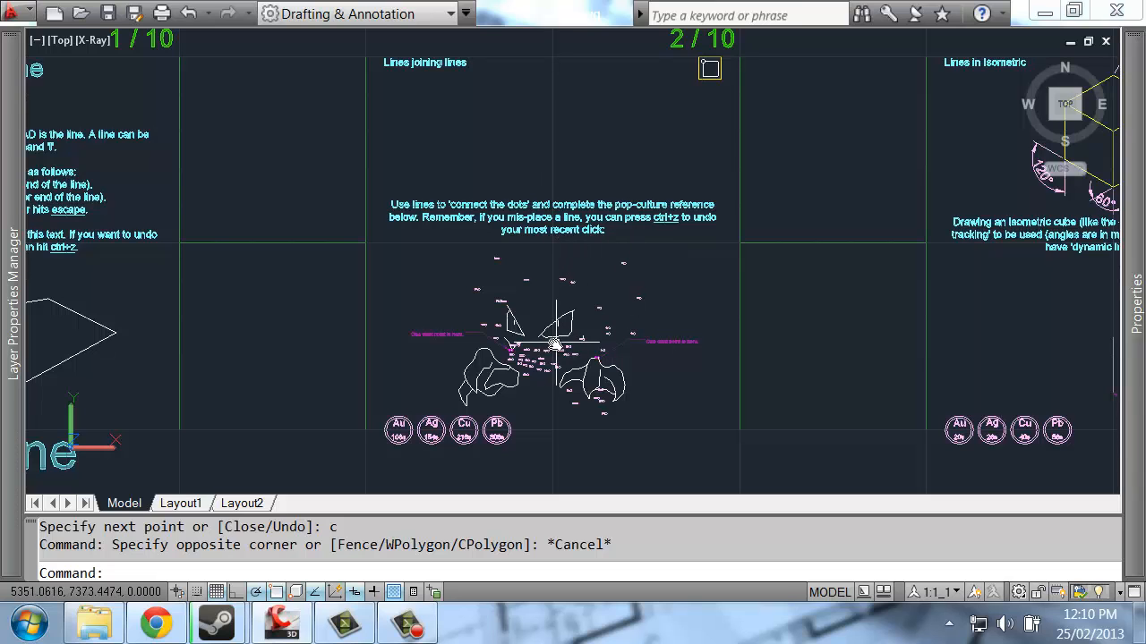
pyautogui.write('l')
pyautogui.press('Return')
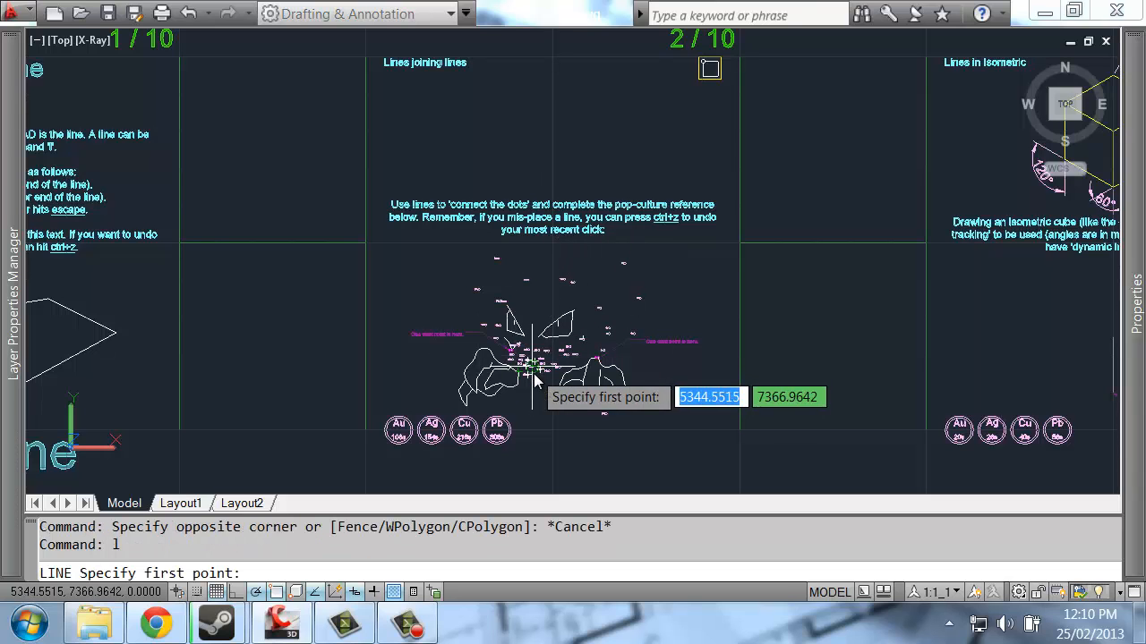
pyautogui.scroll(3, 522, 367)
pyautogui.scroll(5, 522, 367)
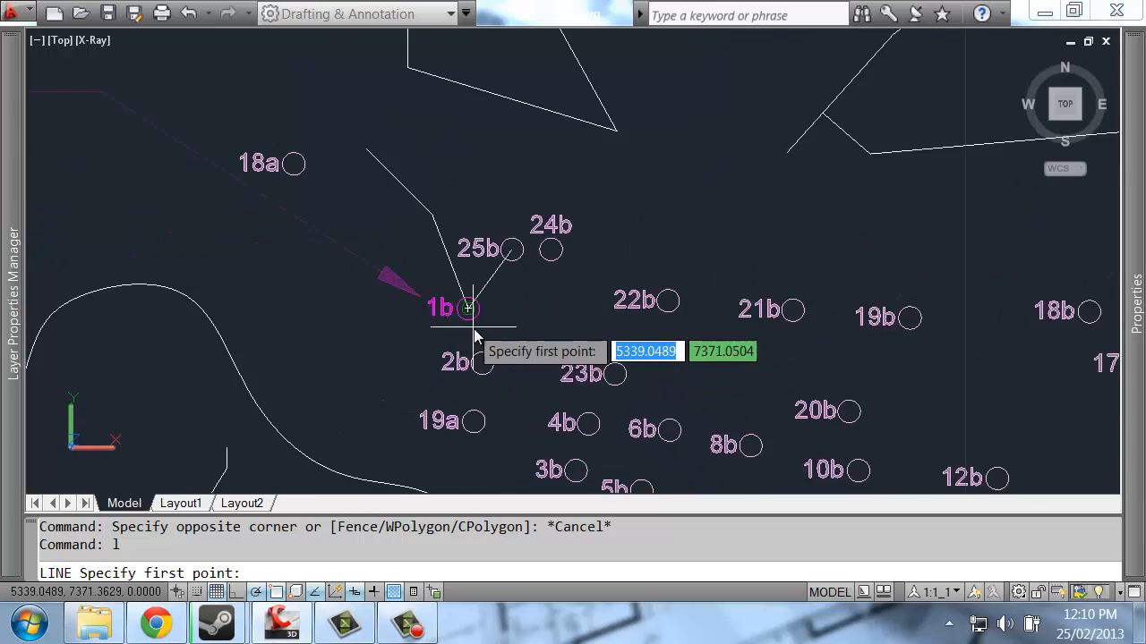
pyautogui.click(461, 290)
pyautogui.scroll(-2, 461, 296)
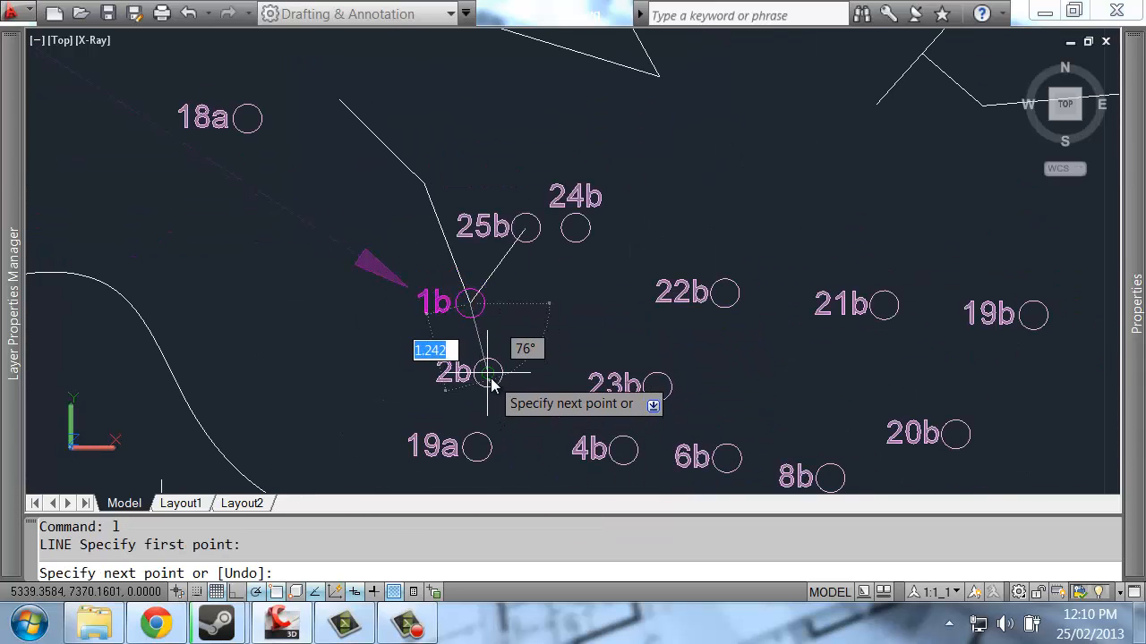
pyautogui.click(491, 373)
pyautogui.moveTo(555, 380)
pyautogui.mouseDown(button='middle')
pyautogui.moveTo(521, 293)
pyautogui.moveTo(352, 202)
pyautogui.mouseUp(button='middle')
pyautogui.click(396, 283)
pyautogui.click(413, 223)
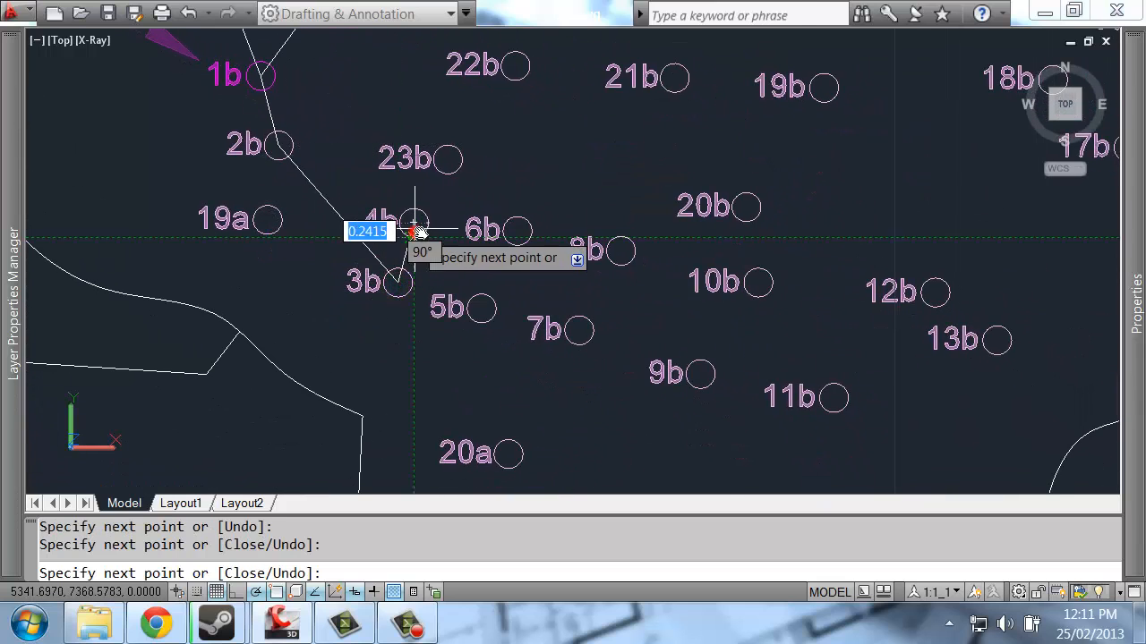
# Continue the connect-the-dots line from 4b through 5b and 6b to 7b, and end the line there
pyautogui.scroll(2, 482, 309)
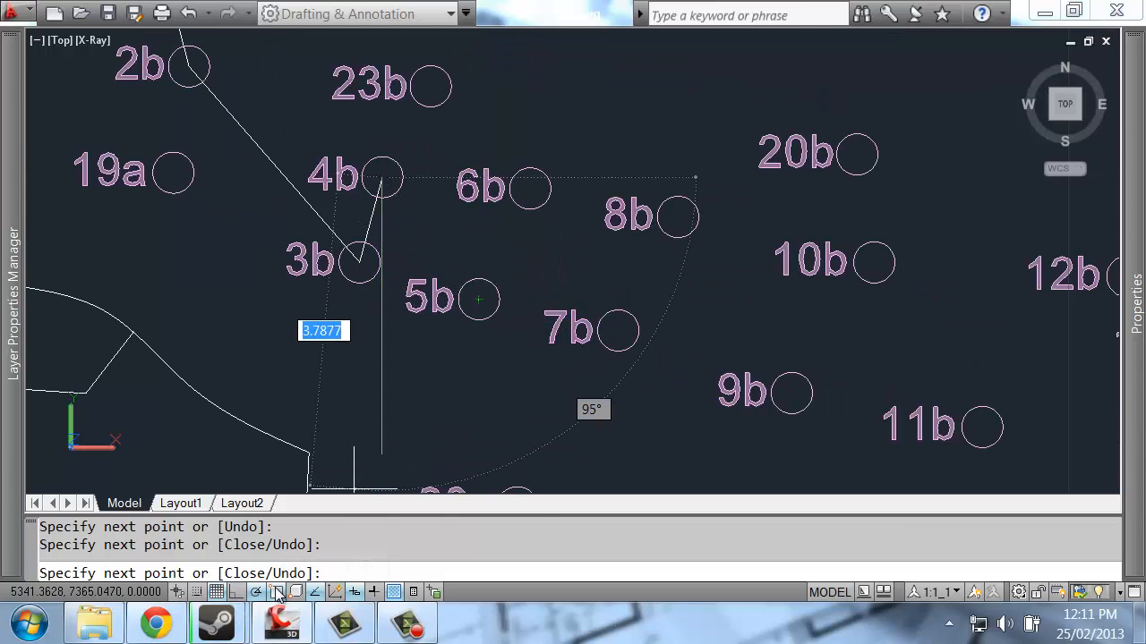
pyautogui.click(481, 300)
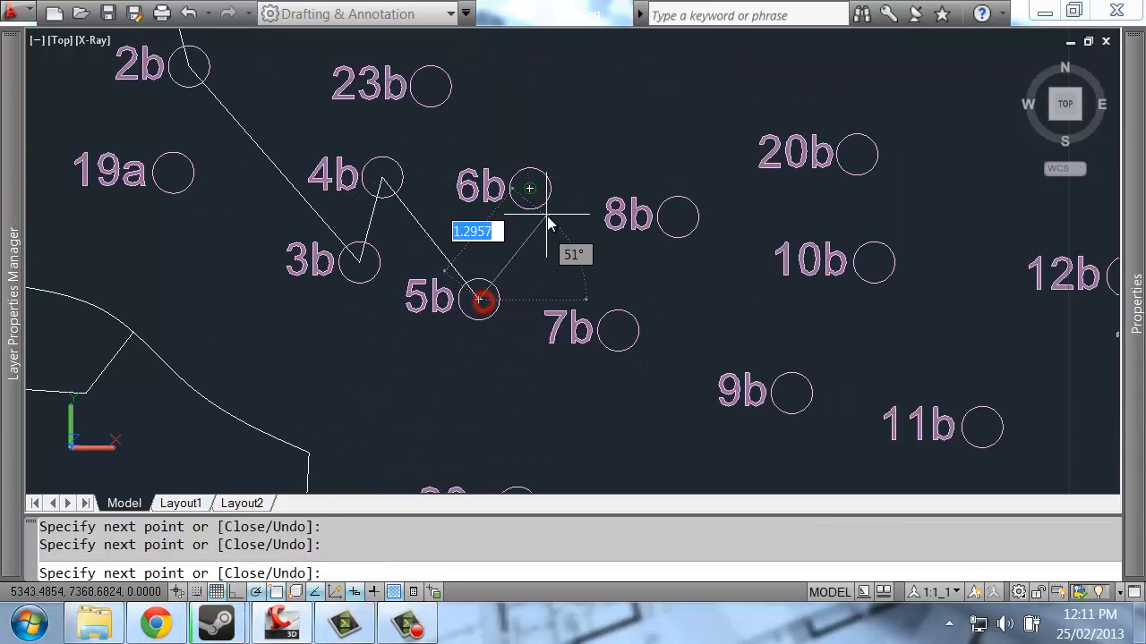
pyautogui.click(530, 189)
pyautogui.click(617, 330)
pyautogui.press('Escape')
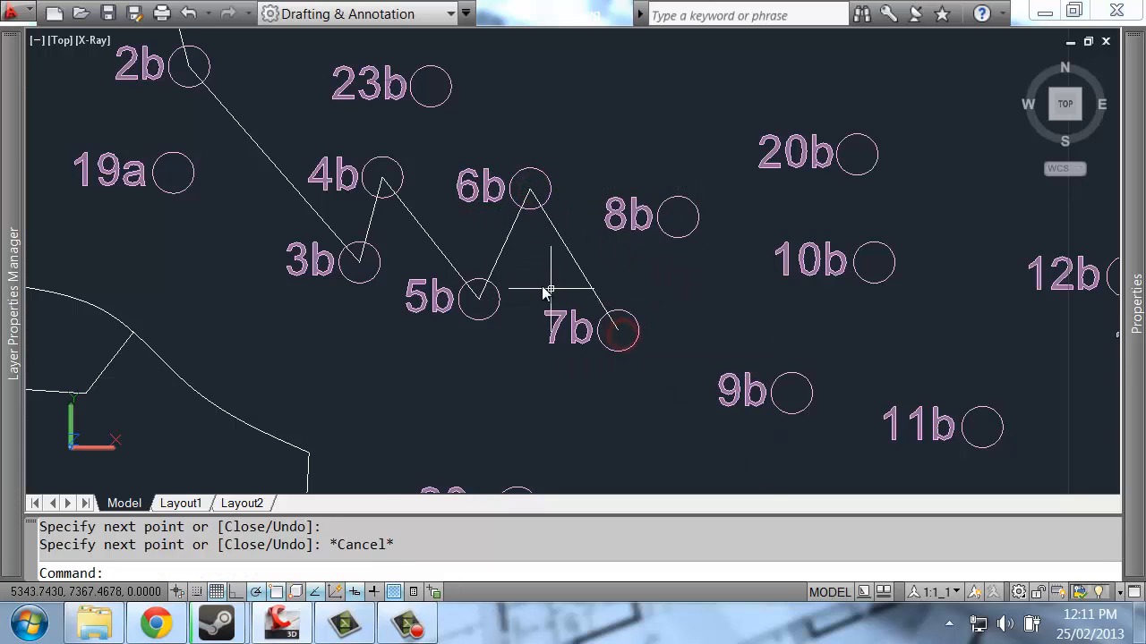
# Go to exercise 3, Lines in Isometric, and examine the example cube, its instructions and the required drafting aids
pyautogui.scroll(-2, 626, 279)
pyautogui.moveTo(719, 272); pyautogui.dragTo(112, 278, button='middle')
pyautogui.moveTo(631, 278); pyautogui.dragTo(243, 281, button='middle')
pyautogui.scroll(-2, 679, 275)
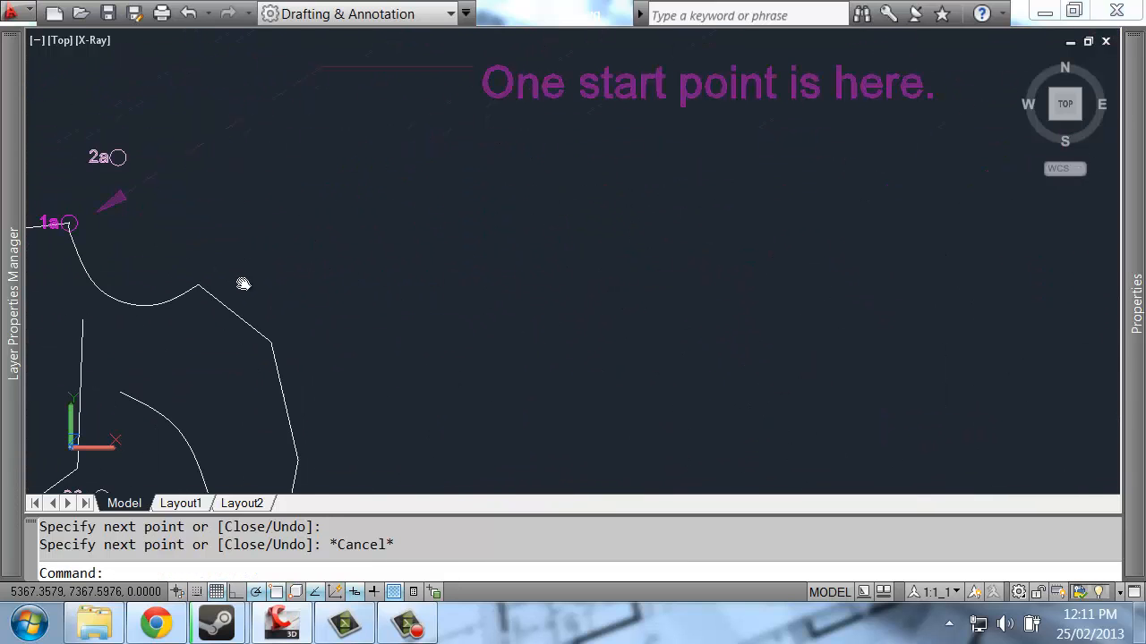
pyautogui.scroll(-2, 680, 281)
pyautogui.scroll(-1, 769, 280)
pyautogui.moveTo(909, 279); pyautogui.dragTo(521, 277, button='middle')
pyautogui.scroll(-1, 702, 277)
pyautogui.moveTo(854, 278); pyautogui.dragTo(265, 279, button='middle')
pyautogui.scroll(-1, 587, 246)
pyautogui.moveTo(583, 242); pyautogui.dragTo(460, 330, button='middle')
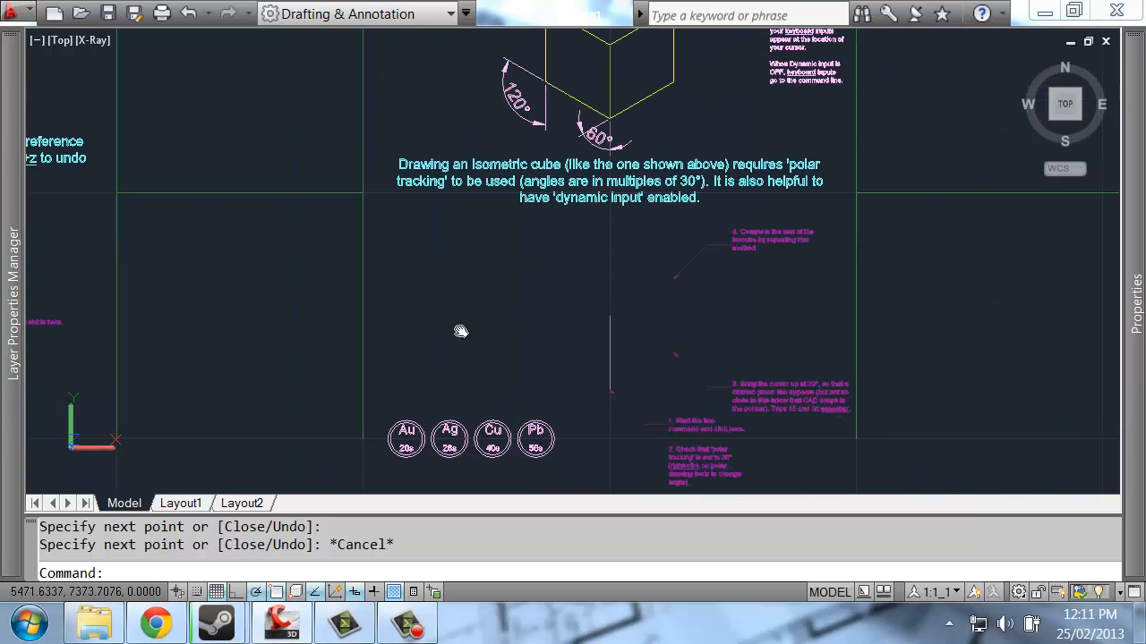
pyautogui.moveTo(629, 295); pyautogui.dragTo(541, 376, button='middle')
pyautogui.scroll(-1, 482, 298)
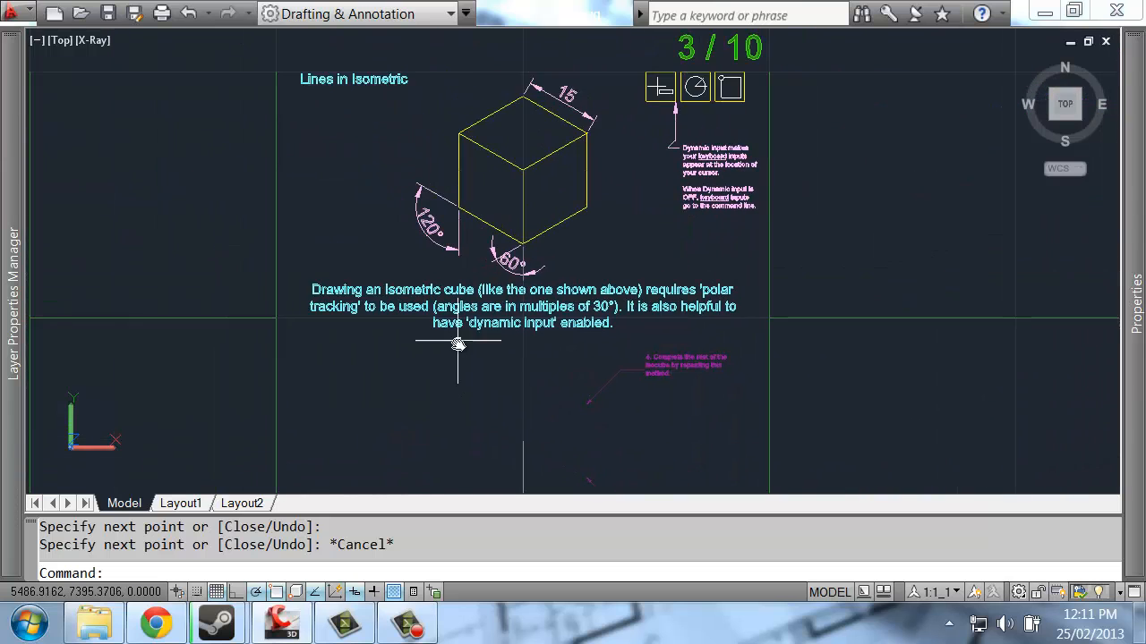
pyautogui.scroll(-1, 482, 347)
pyautogui.moveTo(481, 349); pyautogui.dragTo(484, 319, button='middle')
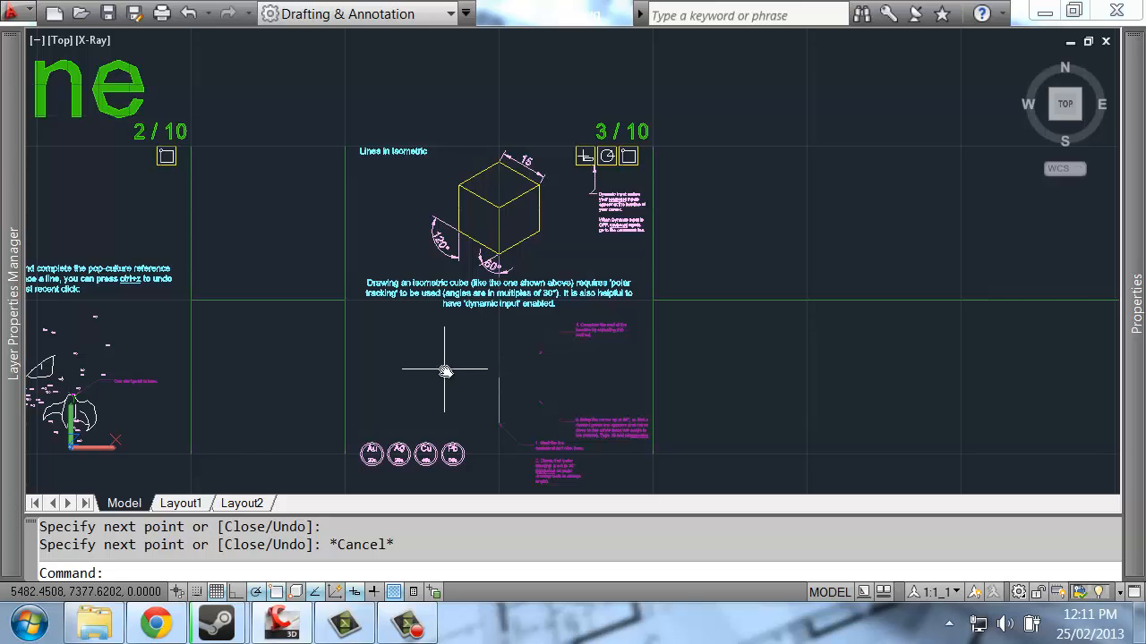
pyautogui.scroll(2, 444, 362)
pyautogui.moveTo(531, 334); pyautogui.dragTo(453, 327, button='middle')
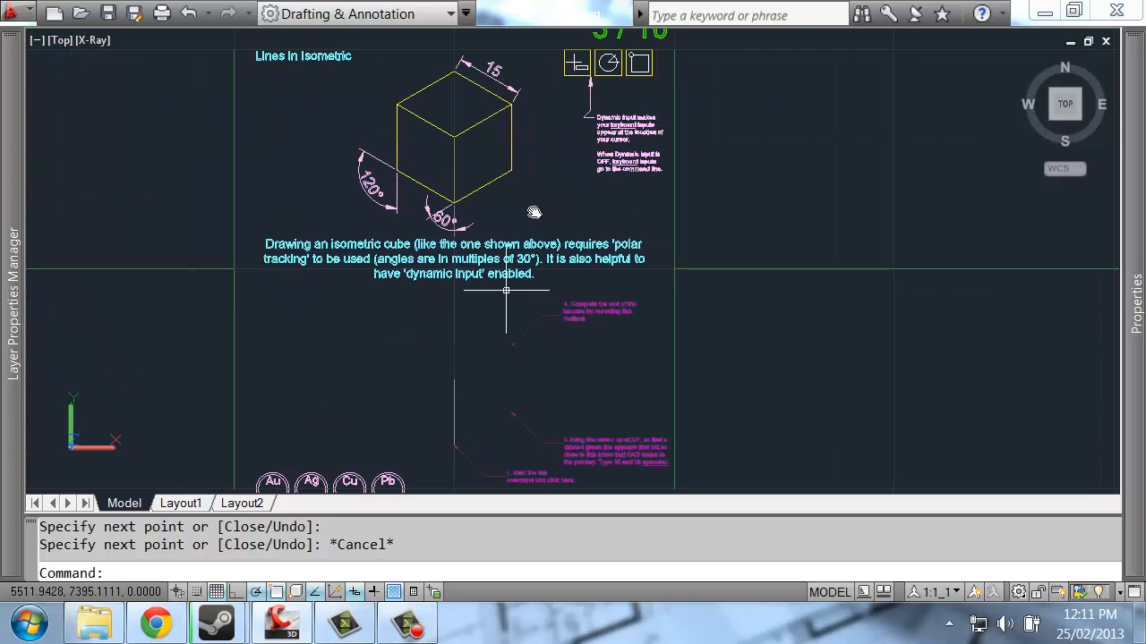
pyautogui.moveTo(491, 288)
pyautogui.mouseDown(button='middle')
pyautogui.moveTo(549, 201)
pyautogui.moveTo(523, 237)
pyautogui.mouseUp(button='middle')
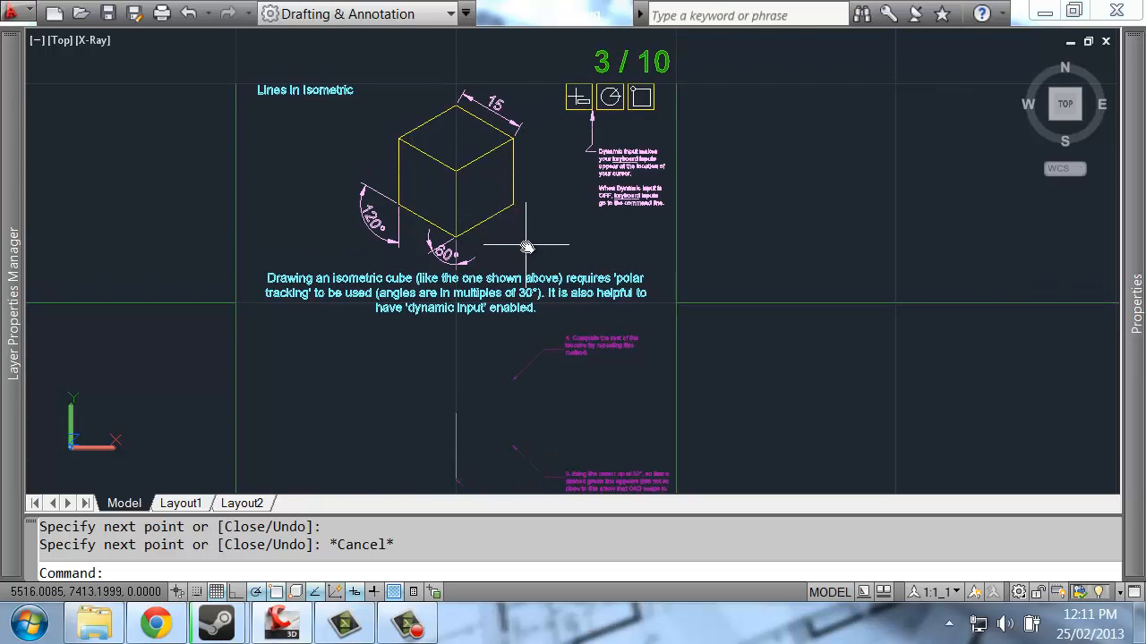
pyautogui.moveTo(486, 356); pyautogui.dragTo(509, 316, button='middle')
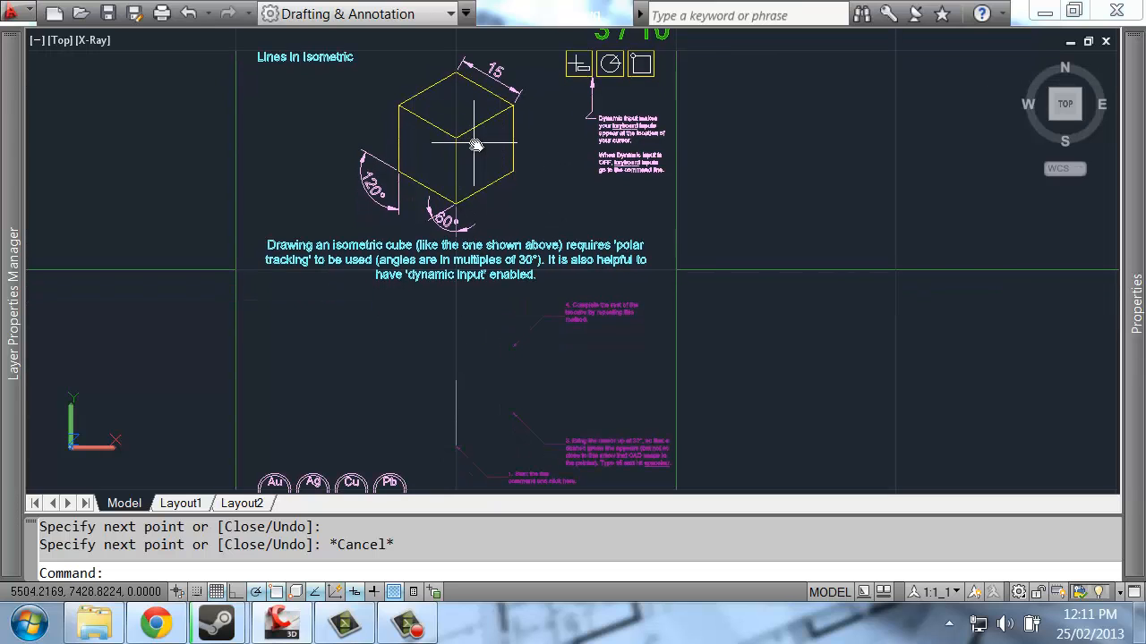
pyautogui.moveTo(456, 134); pyautogui.dragTo(508, 198, button='middle')
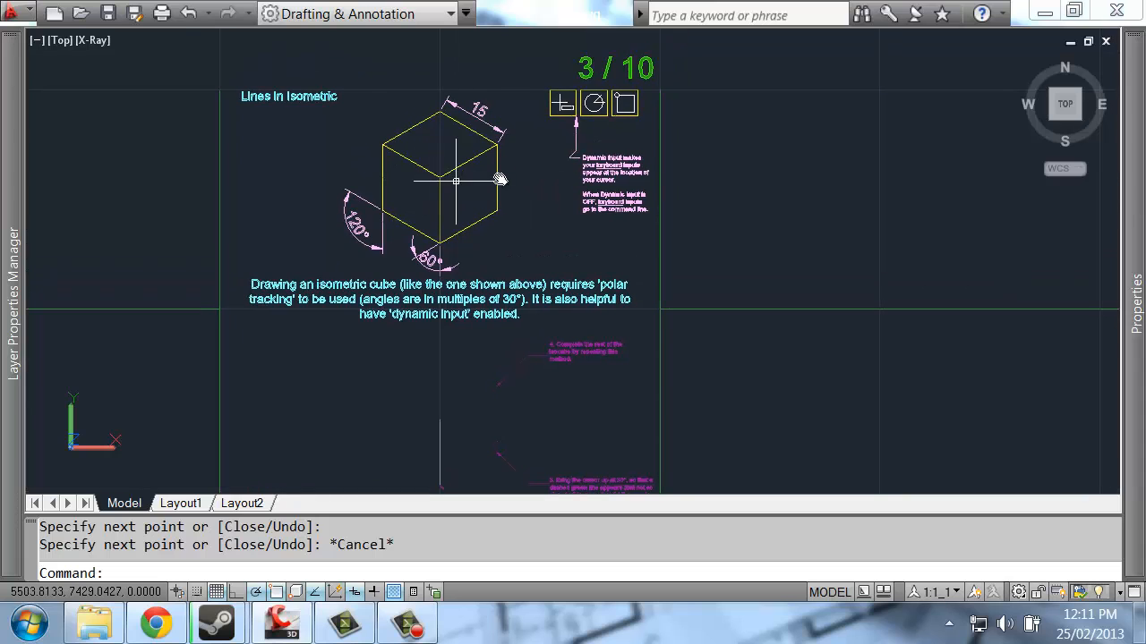
pyautogui.moveTo(527, 237); pyautogui.dragTo(555, 216, button='middle')
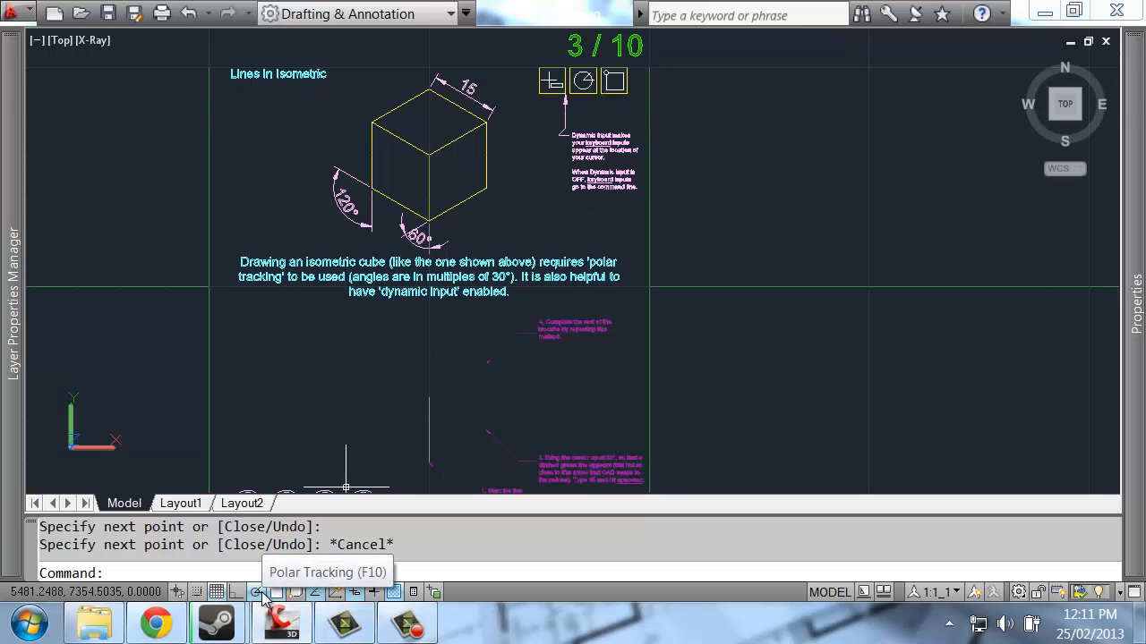
# Set the polar tracking angle increment to 30 degrees
pyautogui.rightClick(257, 592)
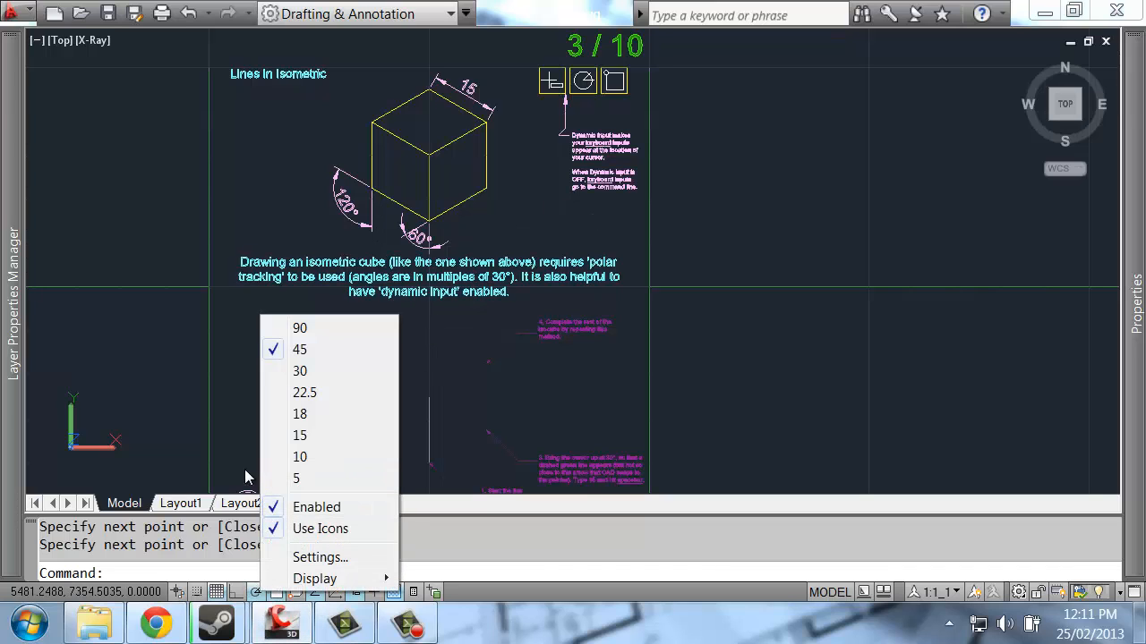
pyautogui.press('Escape')
pyautogui.rightClick(256, 593)
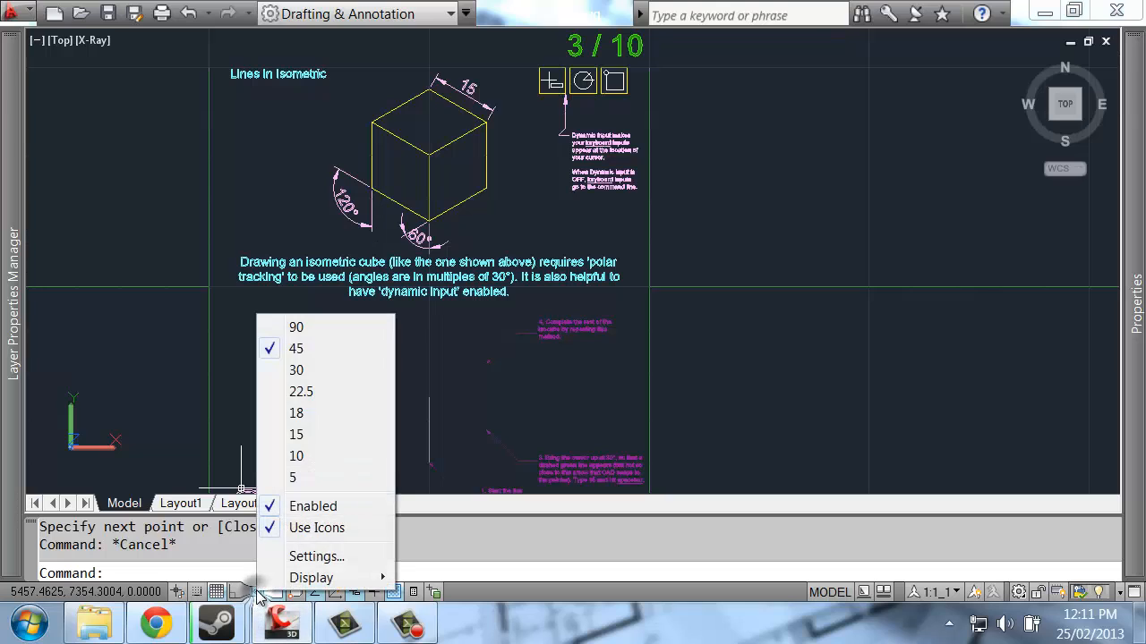
pyautogui.click(312, 370)
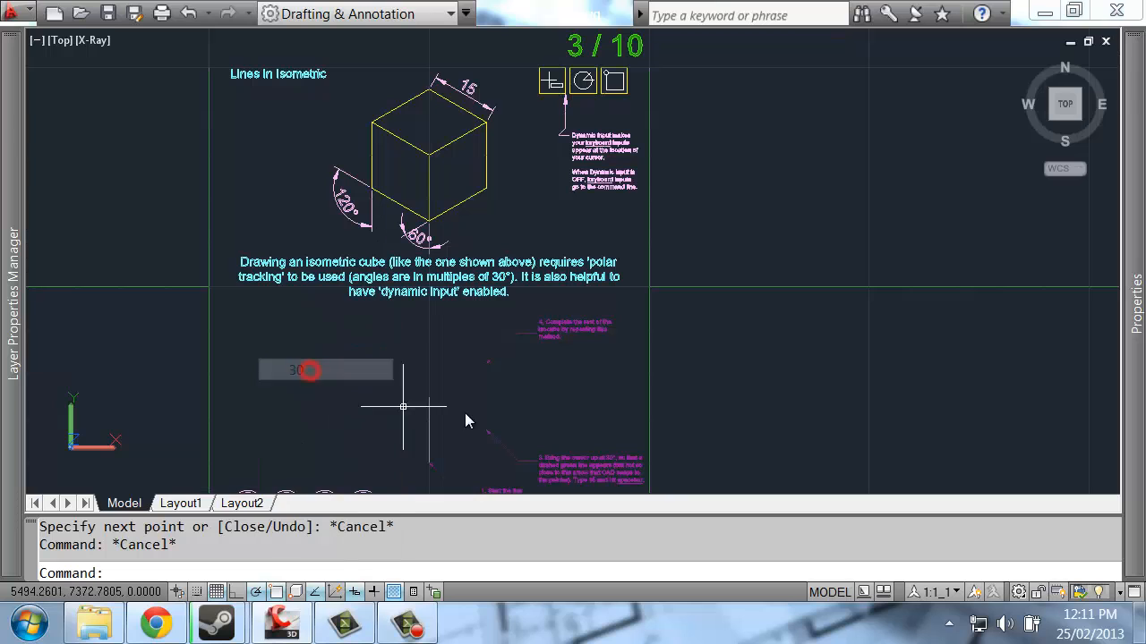
# Turn off the Hints layer in the drawing's layer properties
pyautogui.moveTo(449, 402); pyautogui.dragTo(406, 377, button='middle')
pyautogui.moveTo(9, 358)
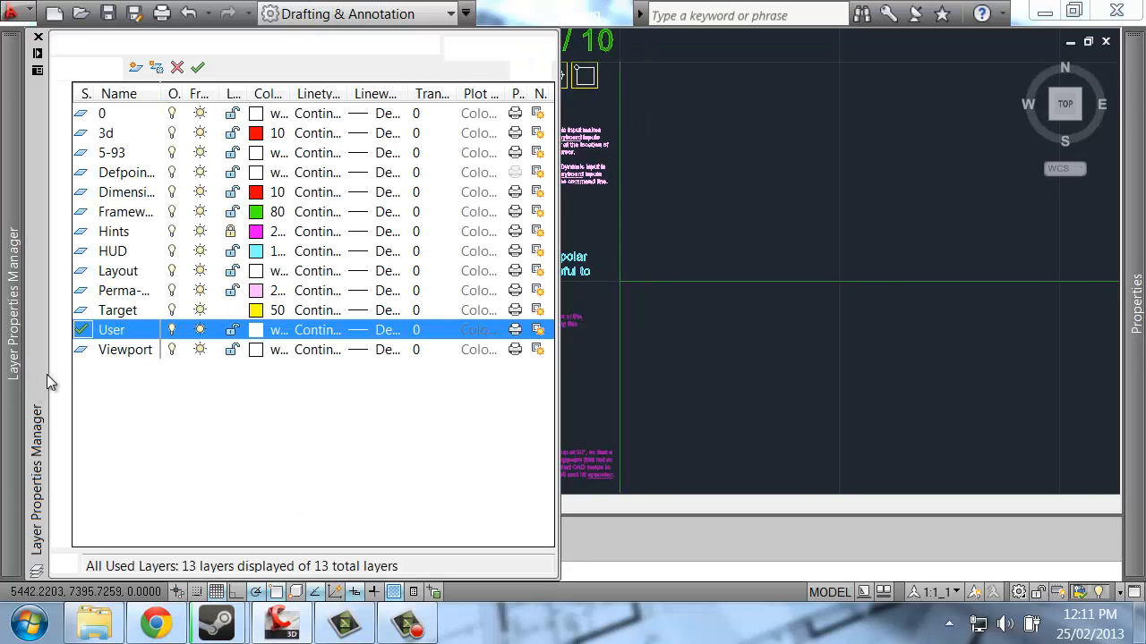
pyautogui.click(173, 232)
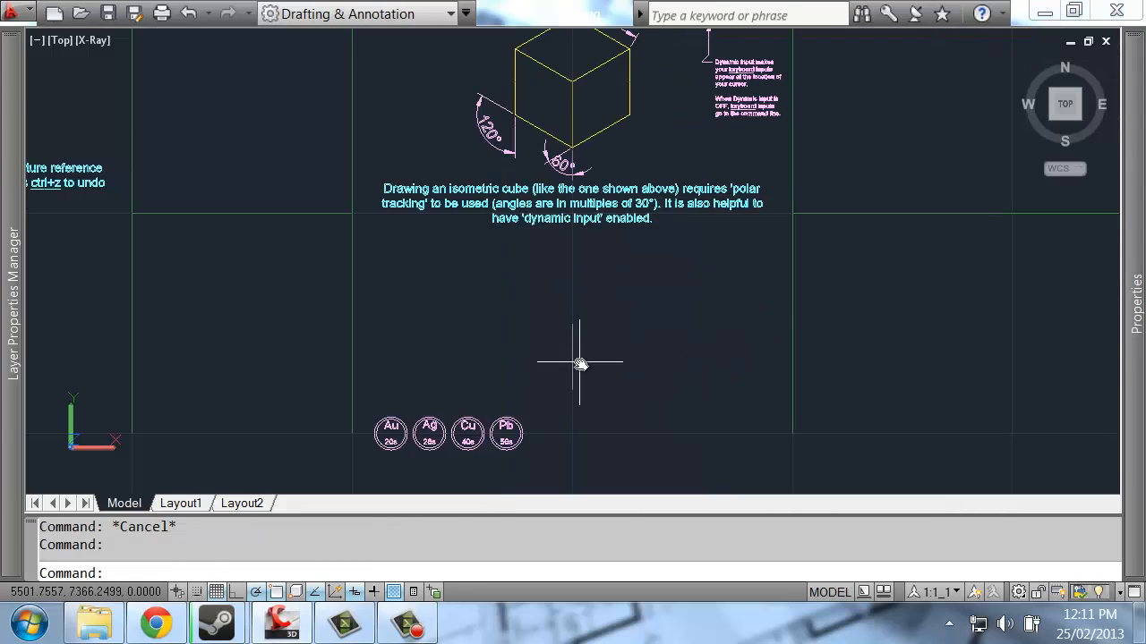
# Examine the edge length and angle dimensions on the example isometric cube in exercise 3
pyautogui.moveTo(580, 364)
pyautogui.mouseDown(button='middle')
pyautogui.moveTo(525, 318)
pyautogui.moveTo(540, 327)
pyautogui.moveTo(514, 391)
pyautogui.mouseUp(button='middle')
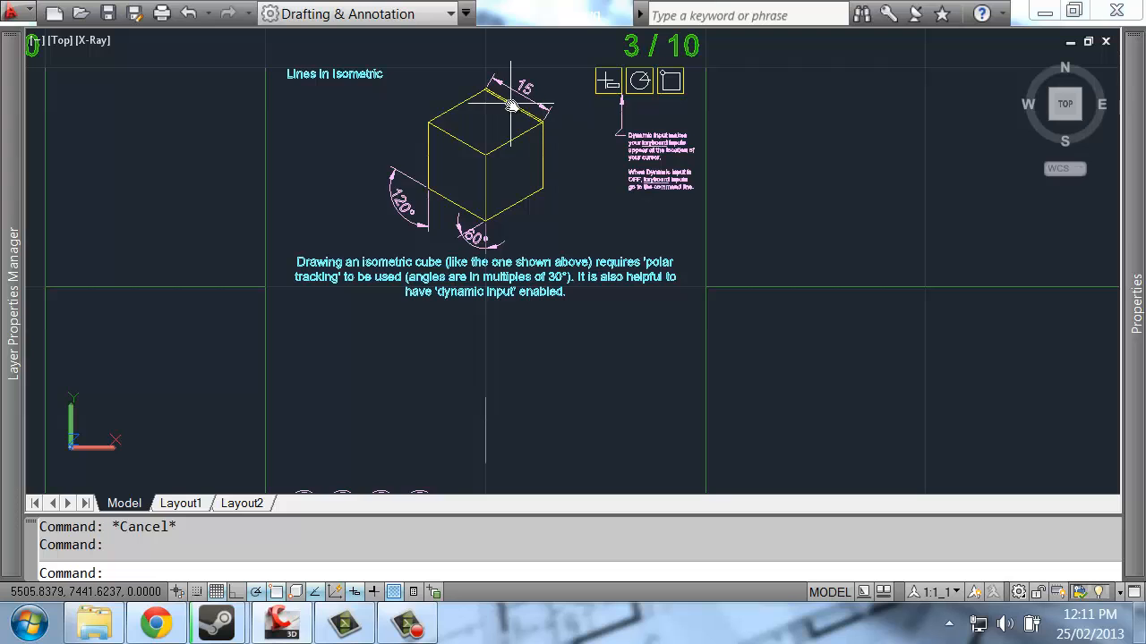
pyautogui.moveTo(501, 197); pyautogui.dragTo(497, 174, button='middle')
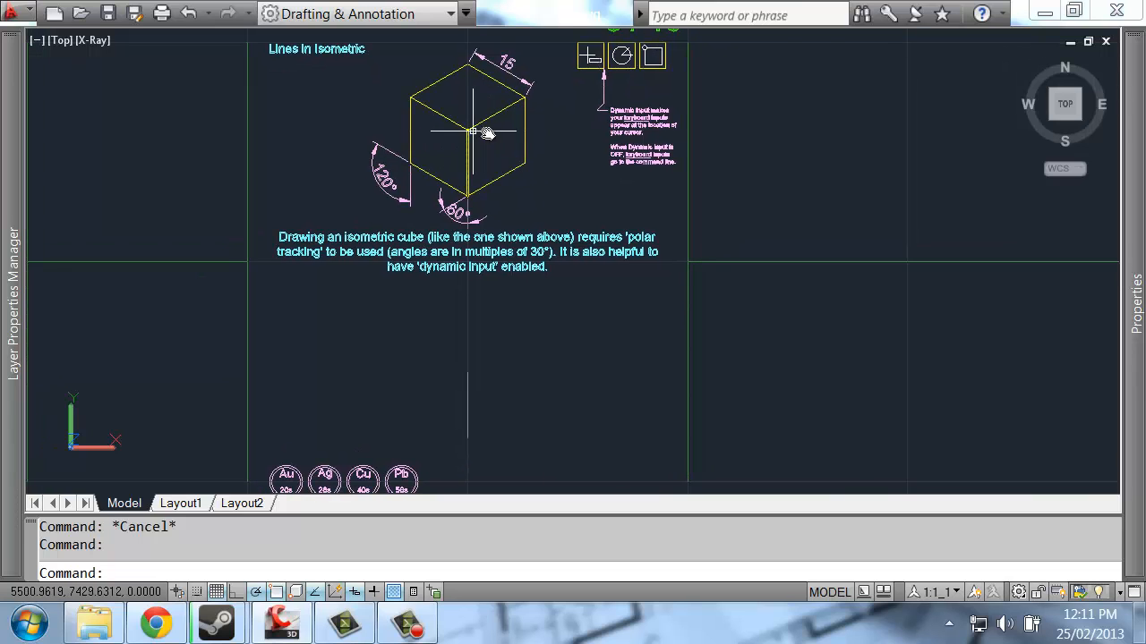
pyautogui.scroll(3, 460, 204)
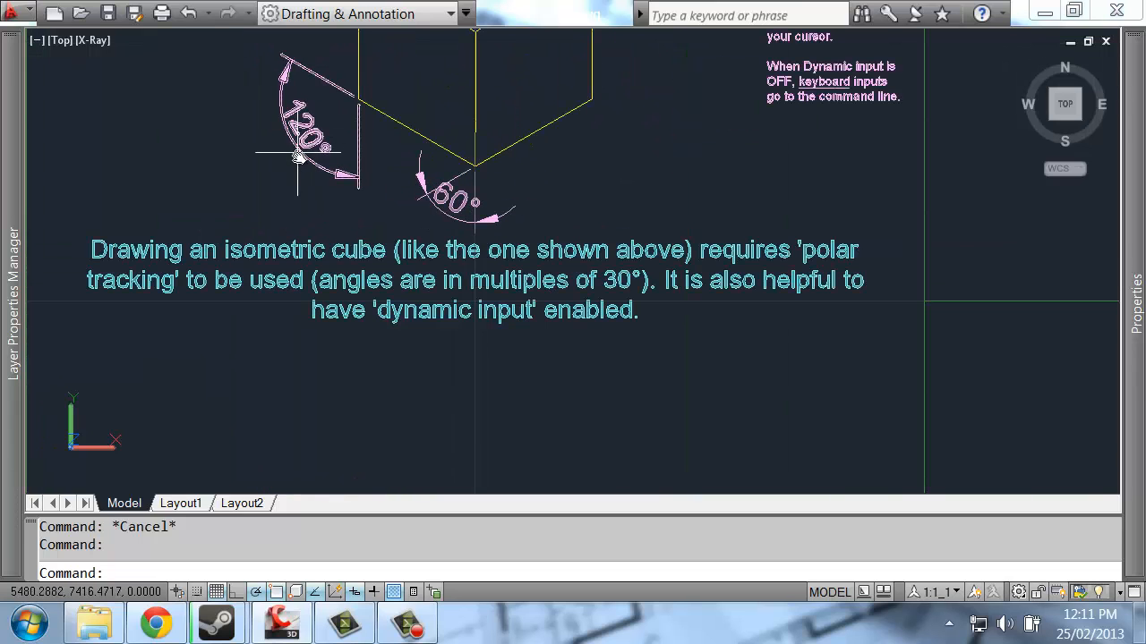
pyautogui.scroll(-3, 465, 157)
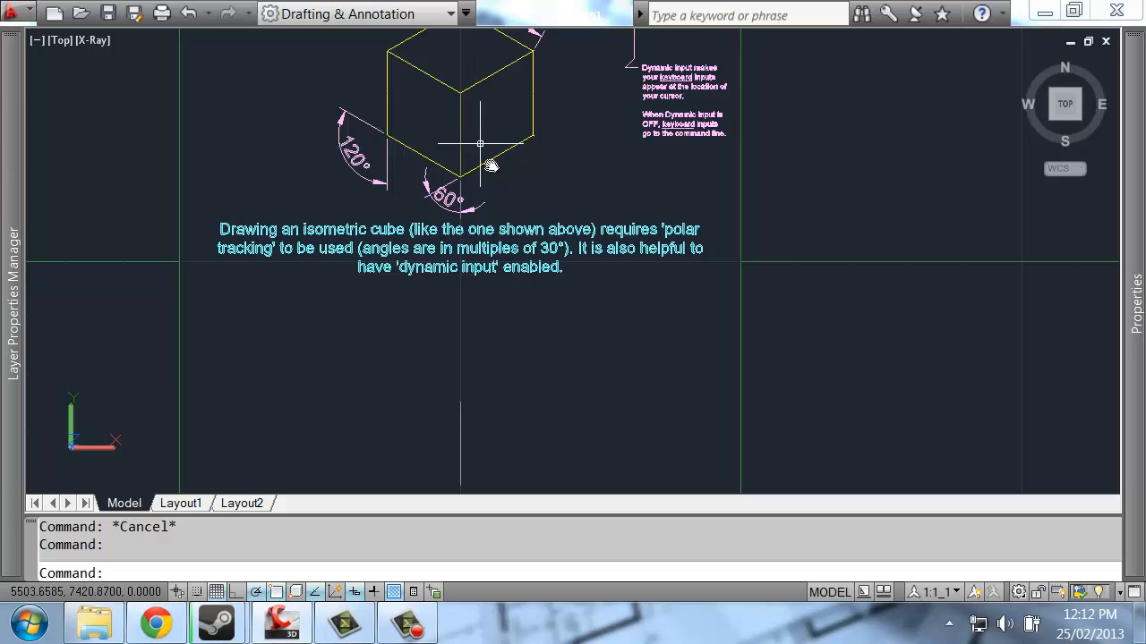
# From the lower end of the vertical line below the exercise 3 instructions, draw 15-unit cube edges at 30 degrees and then vertically upward
pyautogui.scroll(-3, 491, 166)
pyautogui.write('l')
pyautogui.press('Return')
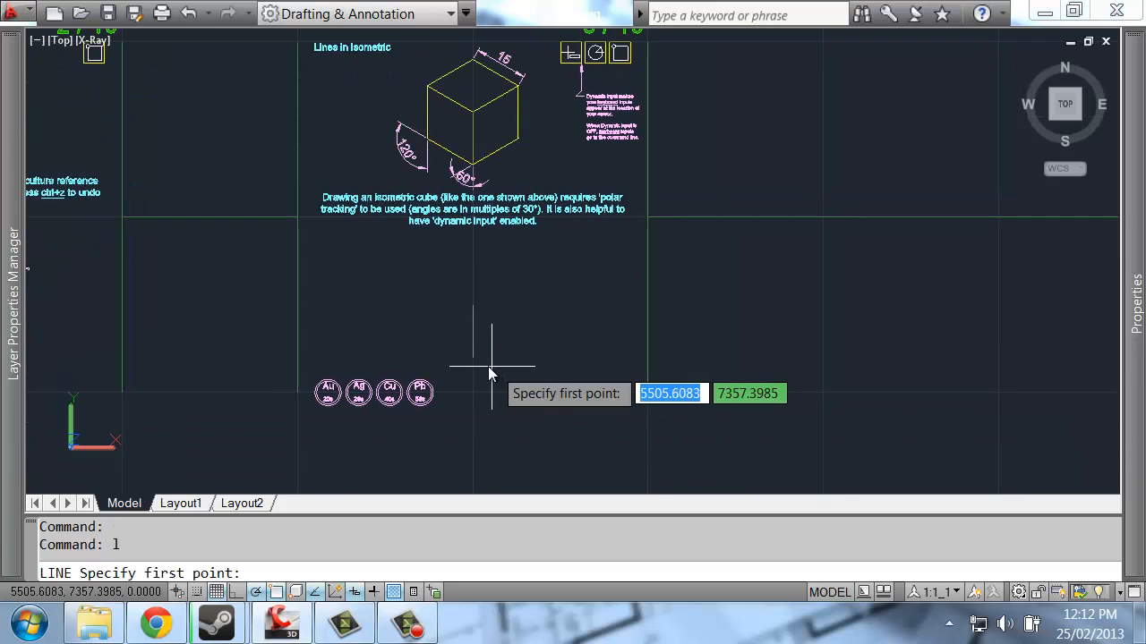
pyautogui.click(473, 356)
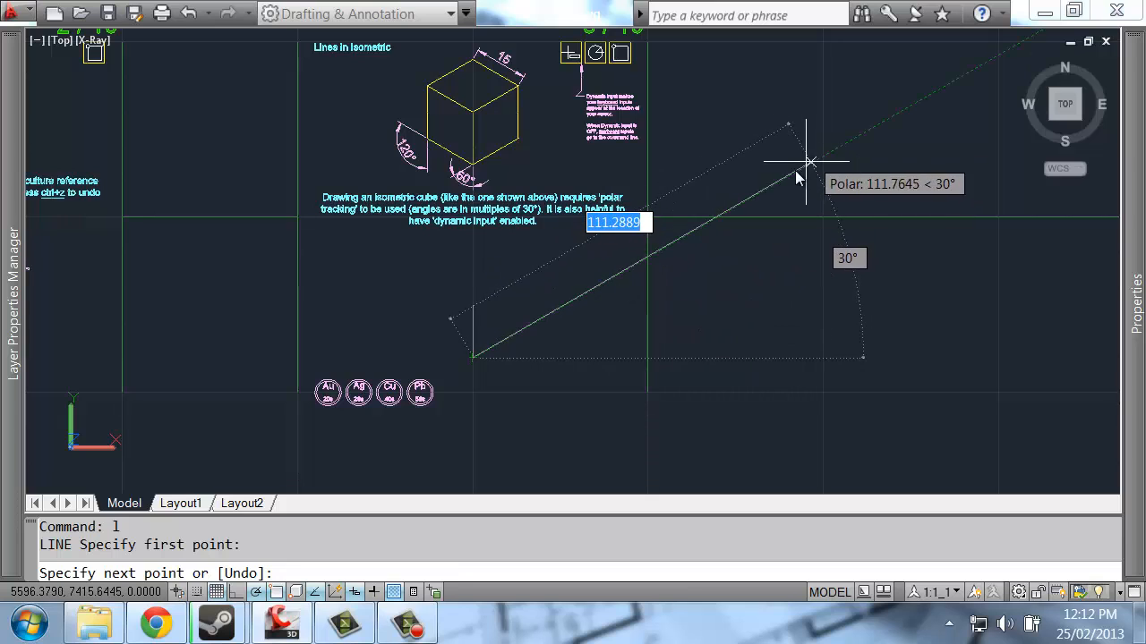
pyautogui.write('15')
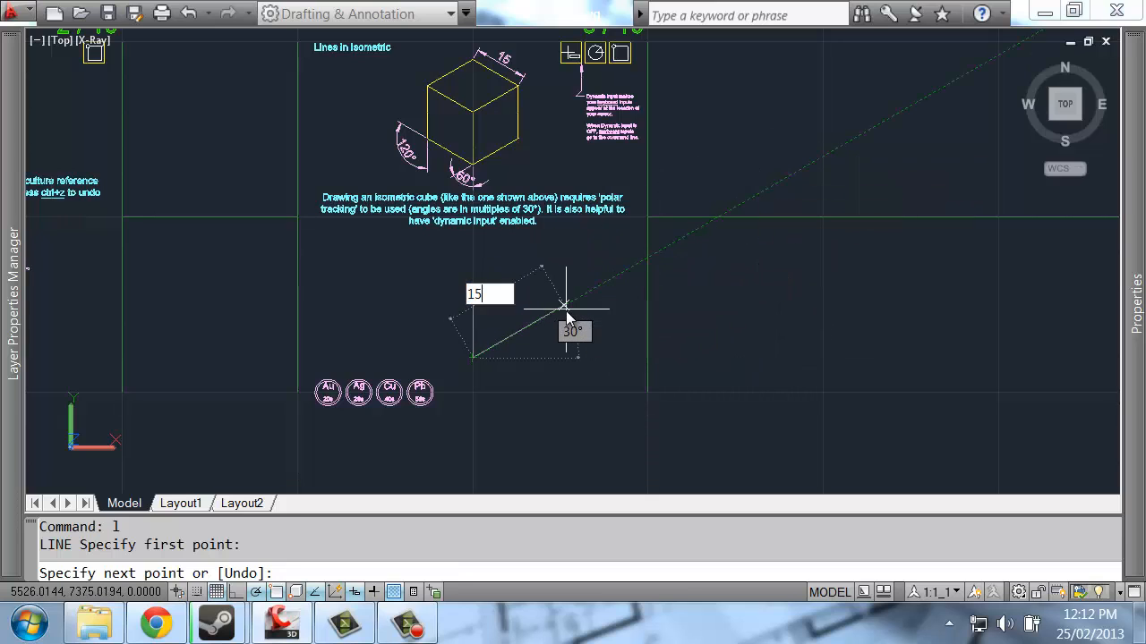
pyautogui.press('Return')
pyautogui.write('15')
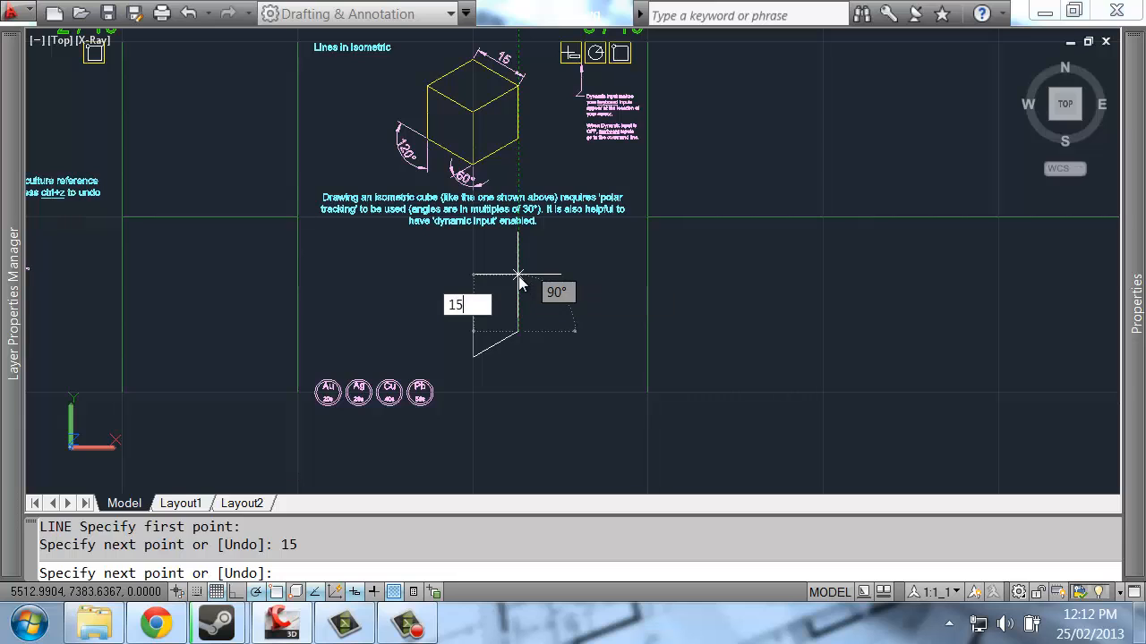
pyautogui.press('Return')
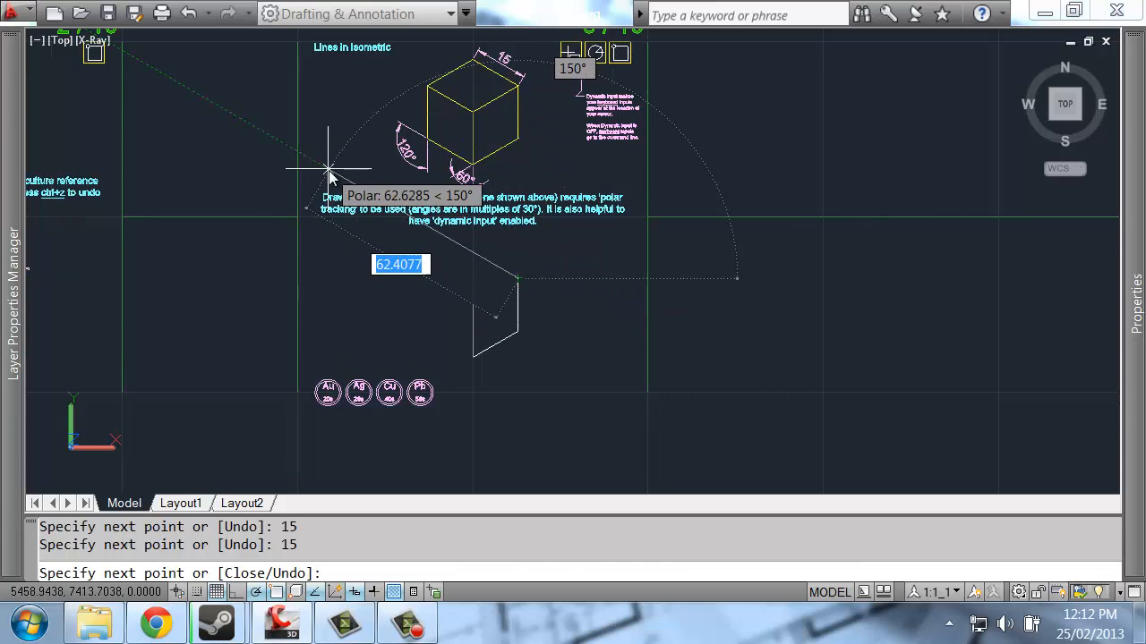
# Continue the outline with 15-unit edges at 150 degrees, down-left parallel to the first edge, and vertically downward, then close the hexagon
pyautogui.write('15')
pyautogui.press('Return')
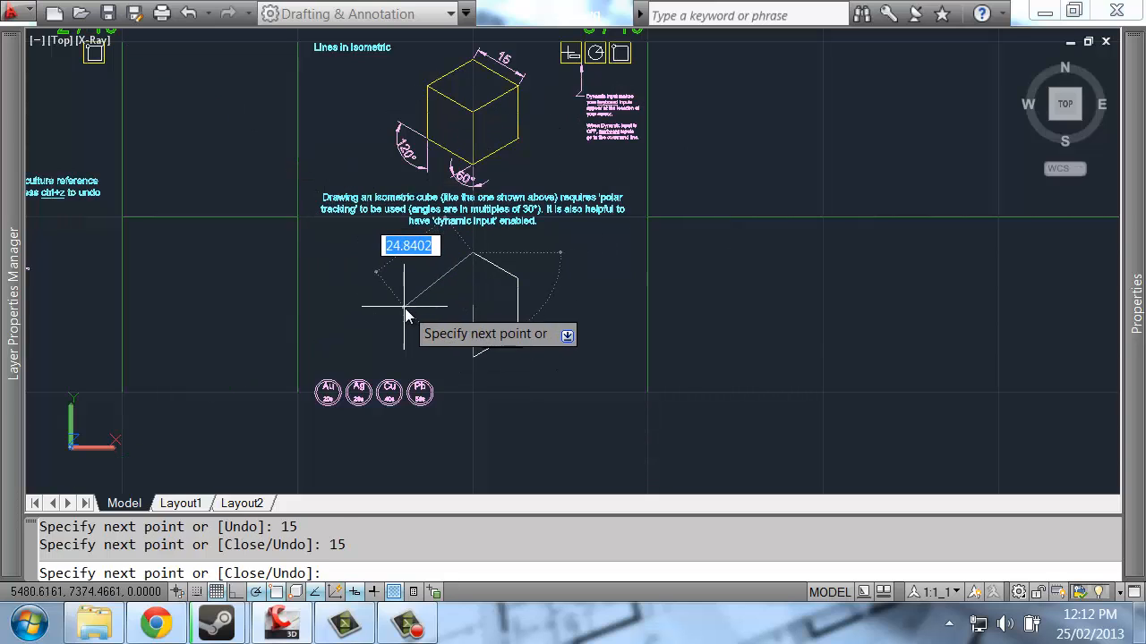
pyautogui.write('15')
pyautogui.press('Return')
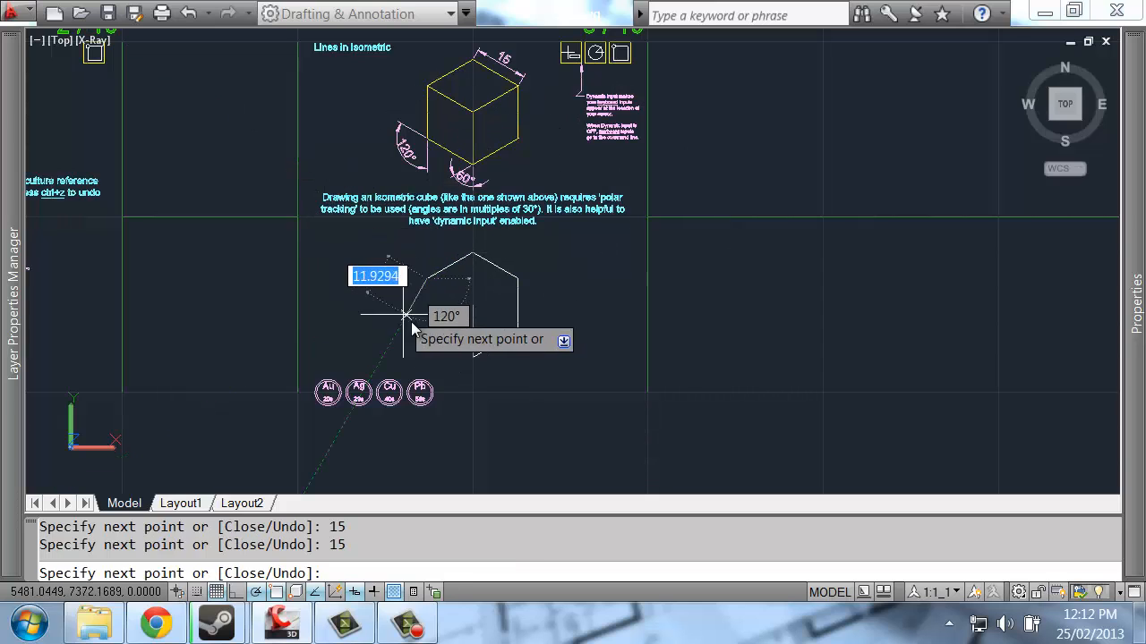
pyautogui.write('15')
pyautogui.press('Return')
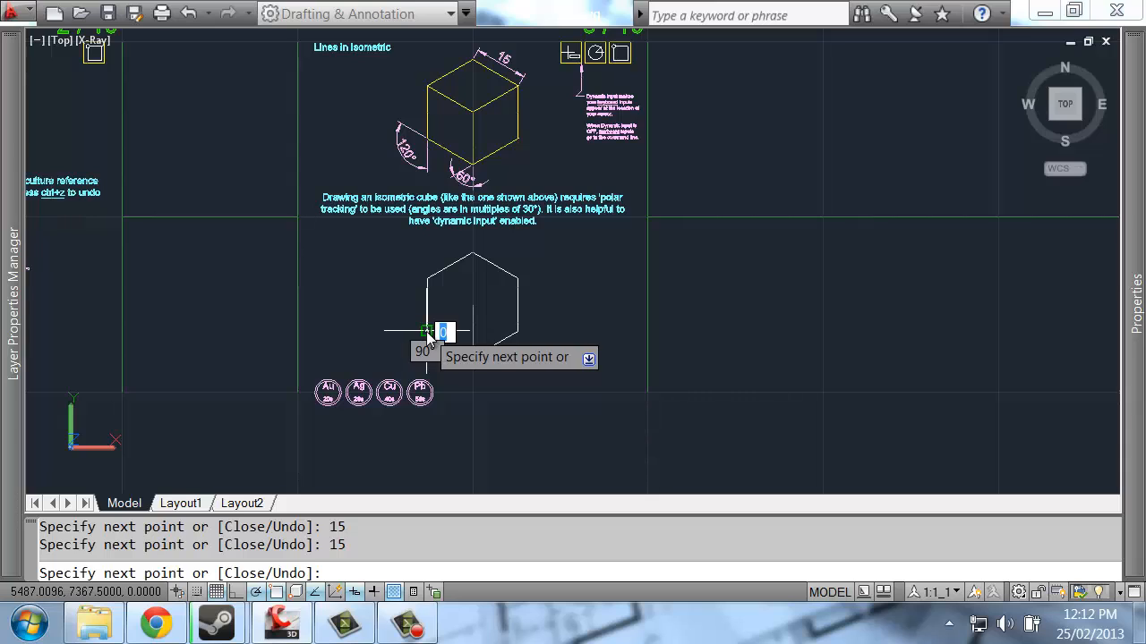
pyautogui.write('c')
pyautogui.press('Return')
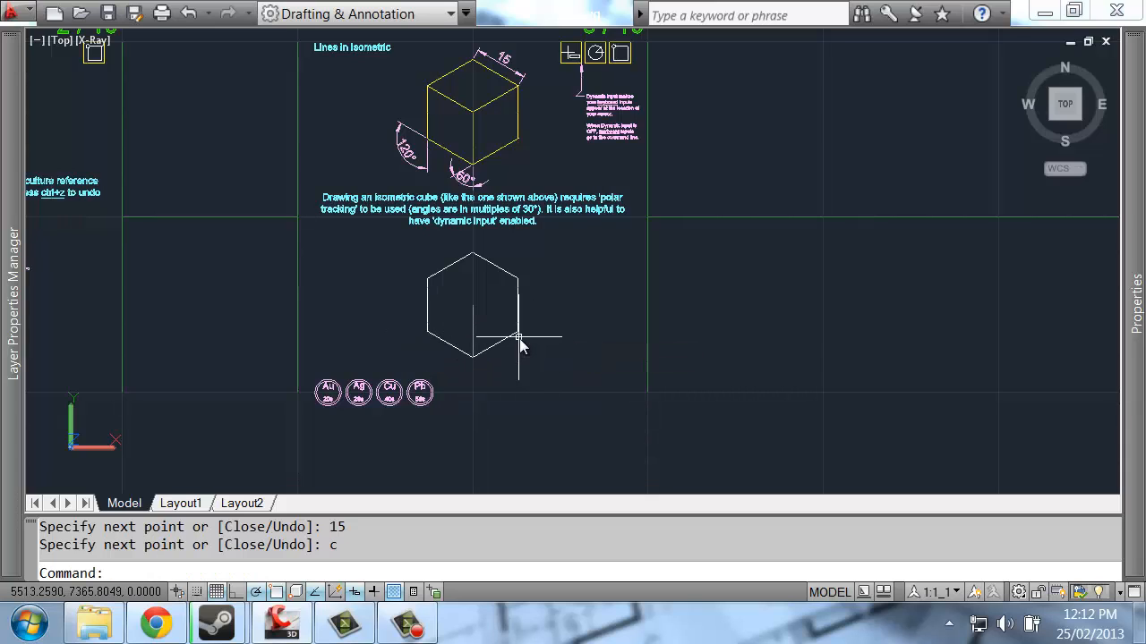
# With polar tracking off, draw a line from the cube's centre point with length 15 and angle 30 degrees
pyautogui.click(251, 591)
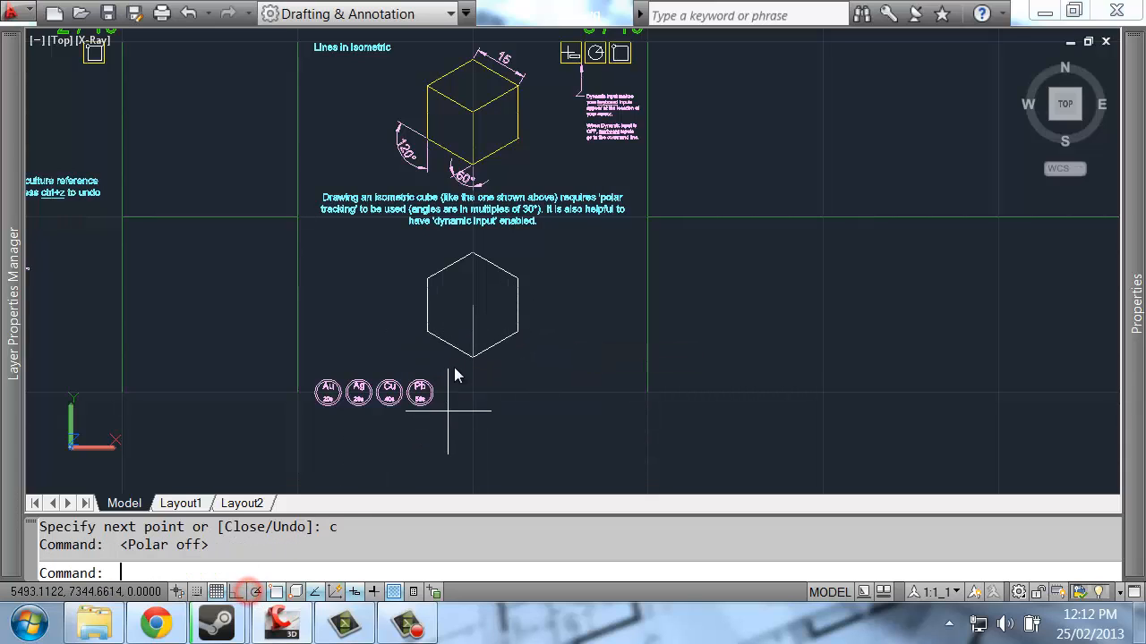
pyautogui.press('Return')
pyautogui.click(473, 306)
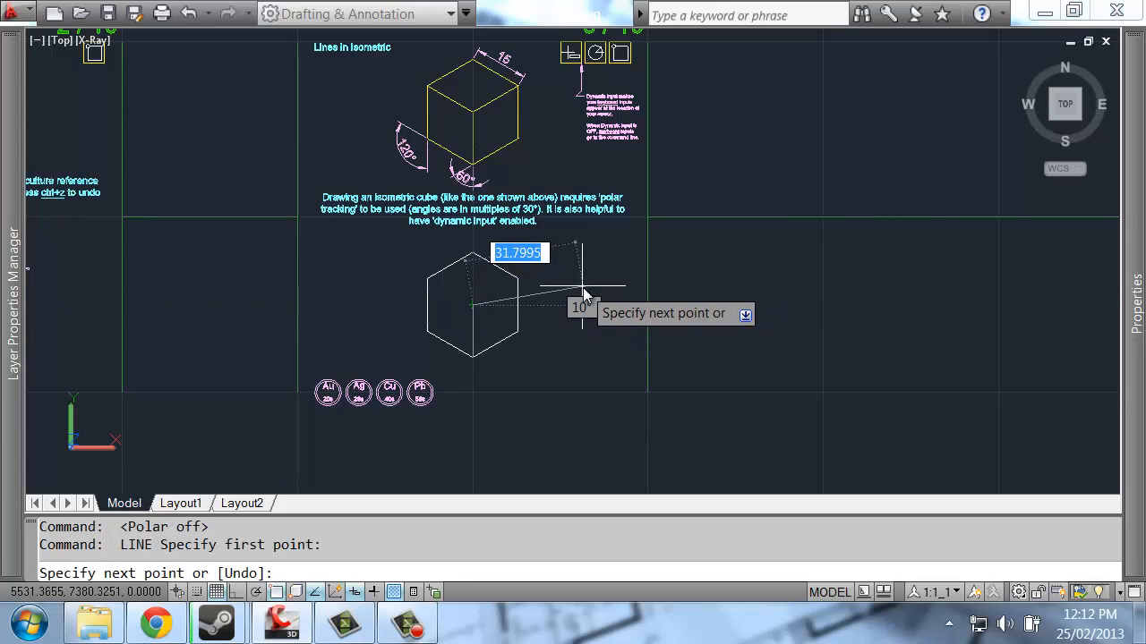
pyautogui.write('15')
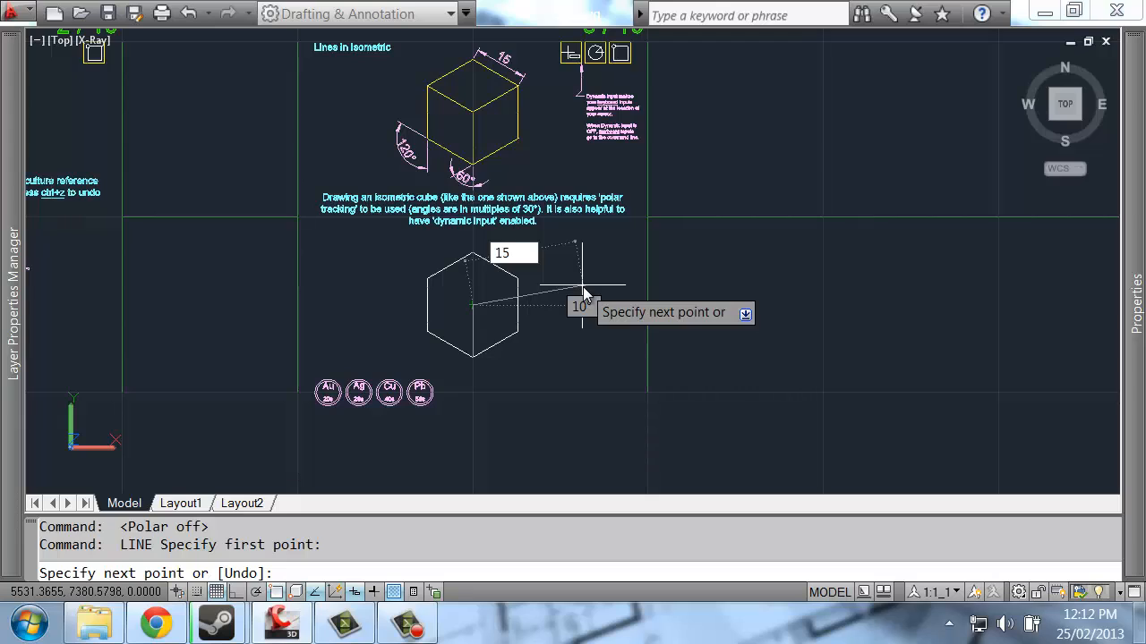
pyautogui.press('Tab')
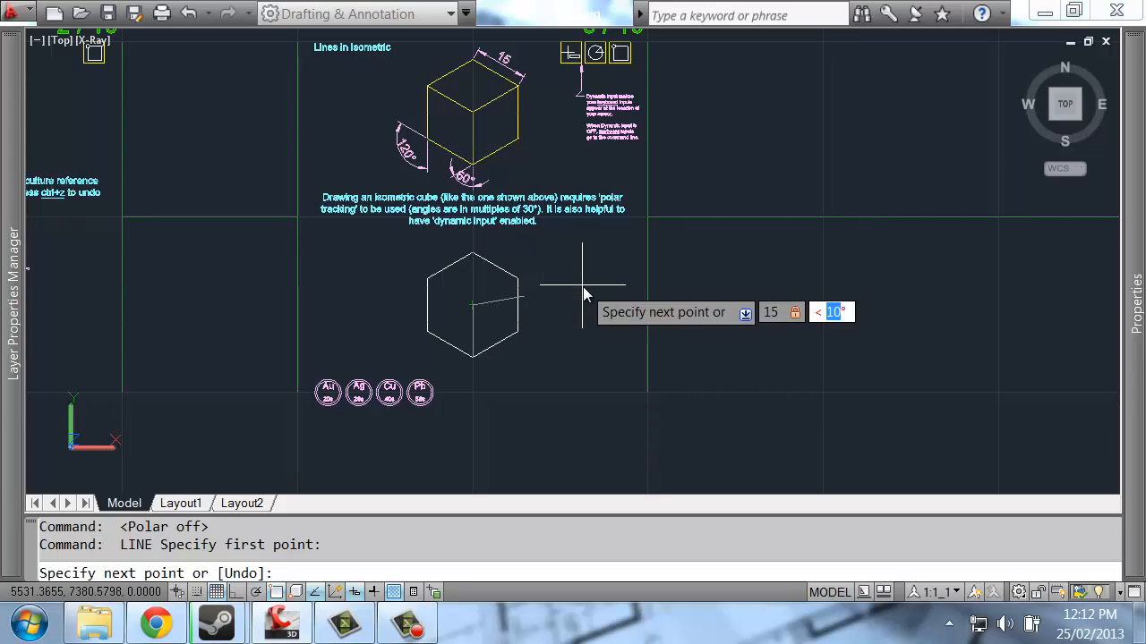
pyautogui.write('30')
pyautogui.press('Return')
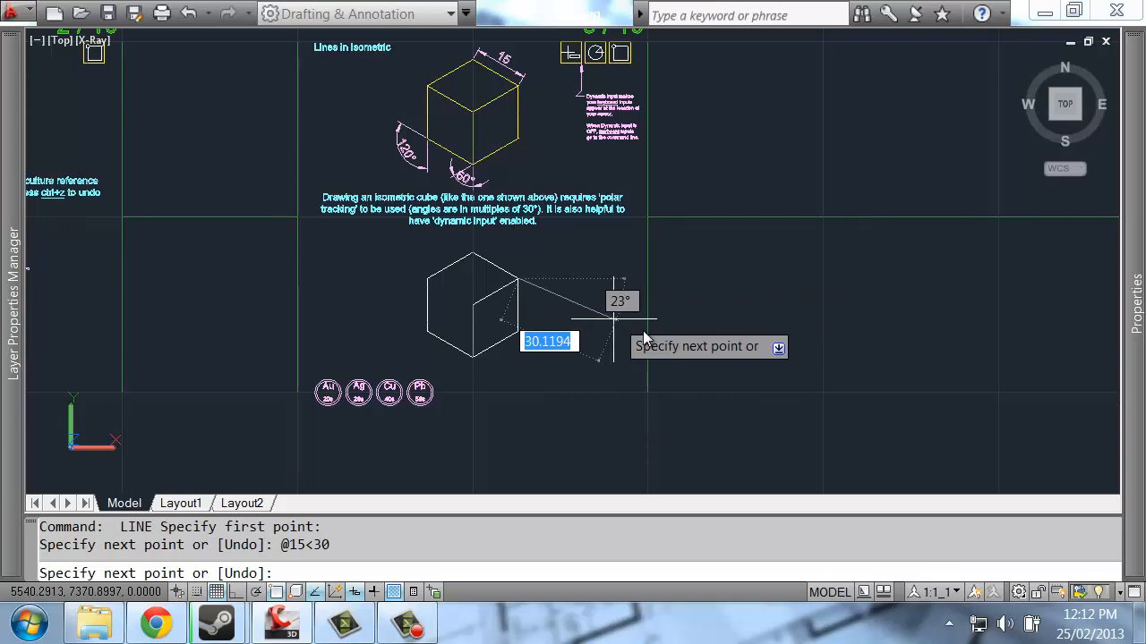
pyautogui.press('Return')
# Complete the isometric cube with a line from its centre point, length 15 at an angle of 150 degrees
pyautogui.press('Return')
pyautogui.click(478, 307)
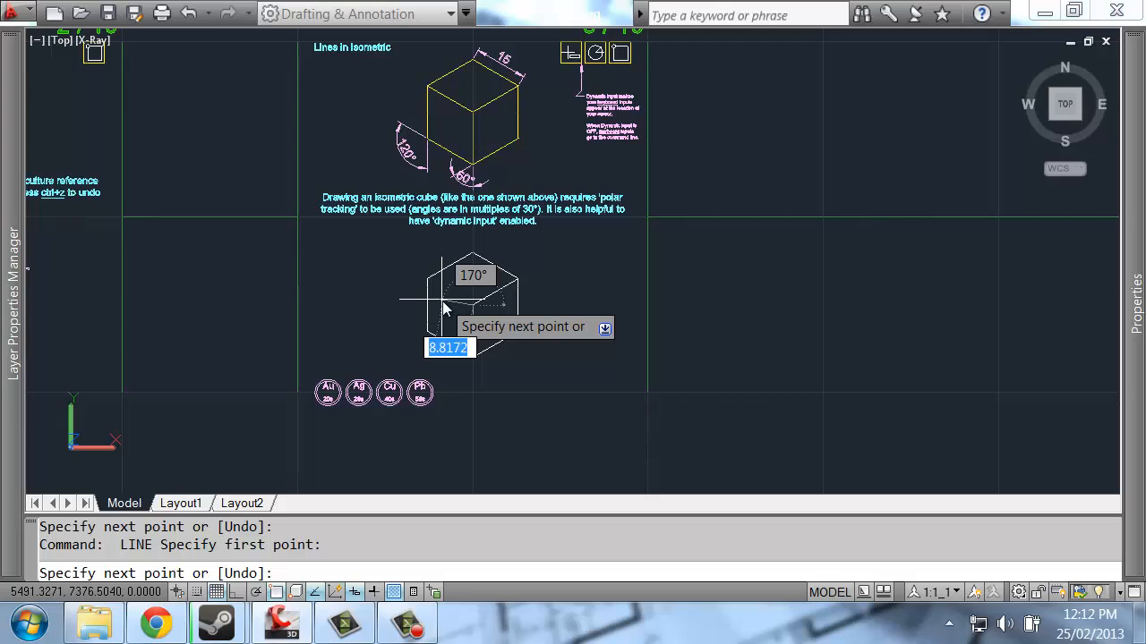
pyautogui.write('15')
pyautogui.press('Tab')
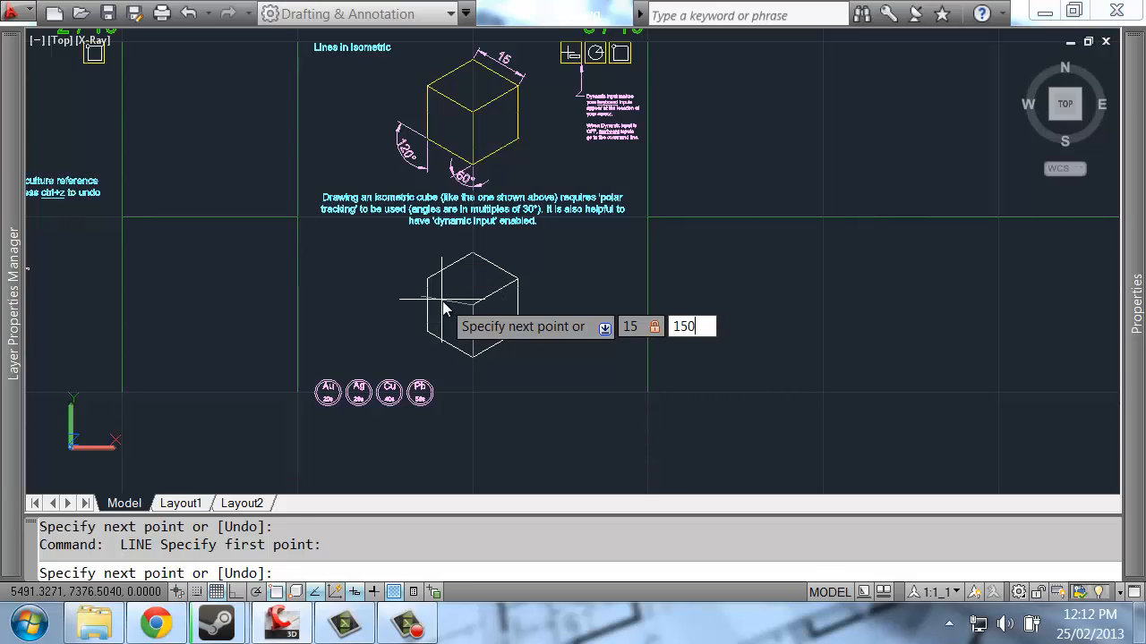
pyautogui.press('Return')
pyautogui.press('Return')
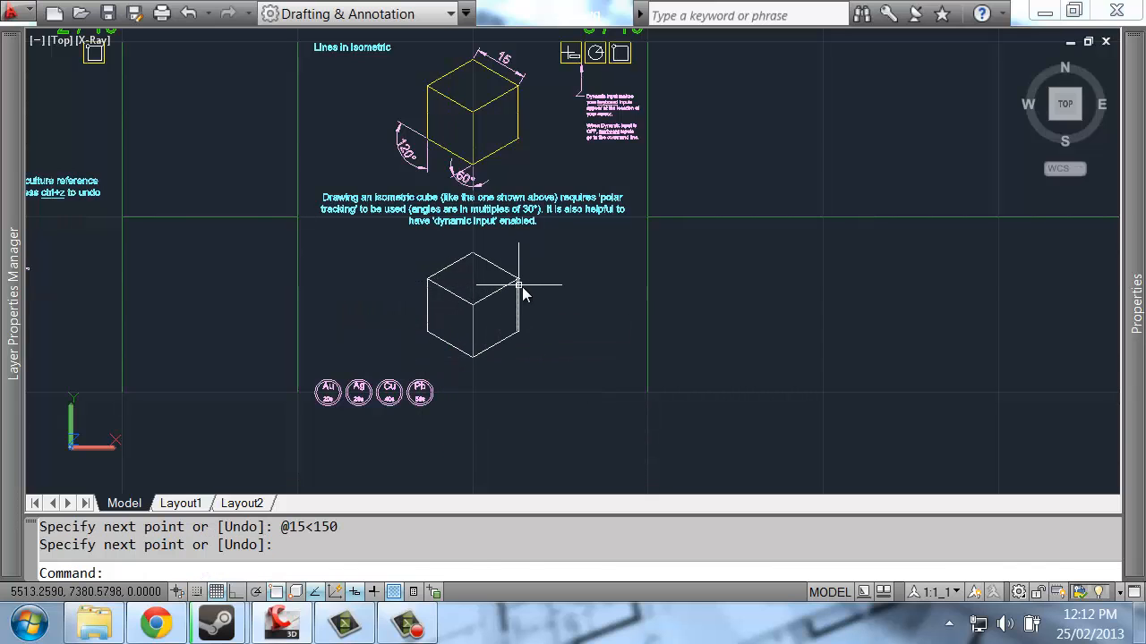
pyautogui.click(554, 266)
pyautogui.press('Escape')
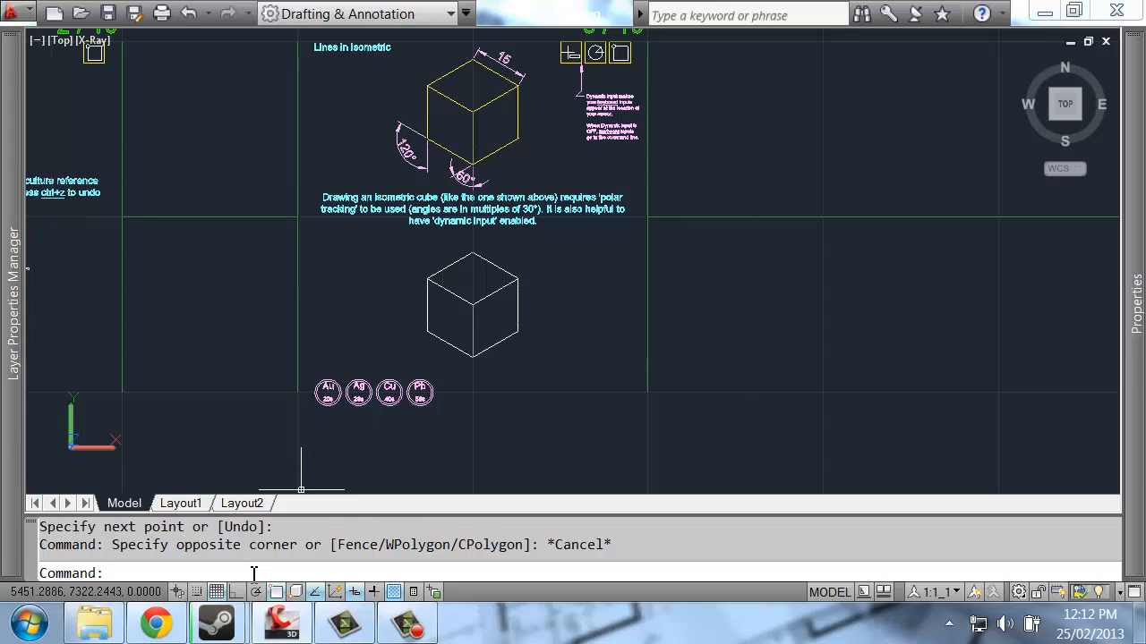
# Turn polar tracking back on and try out its angle snapping with a trial line beside the cube, without placing the line
pyautogui.press('F10')
pyautogui.write('l')
pyautogui.press('Return')
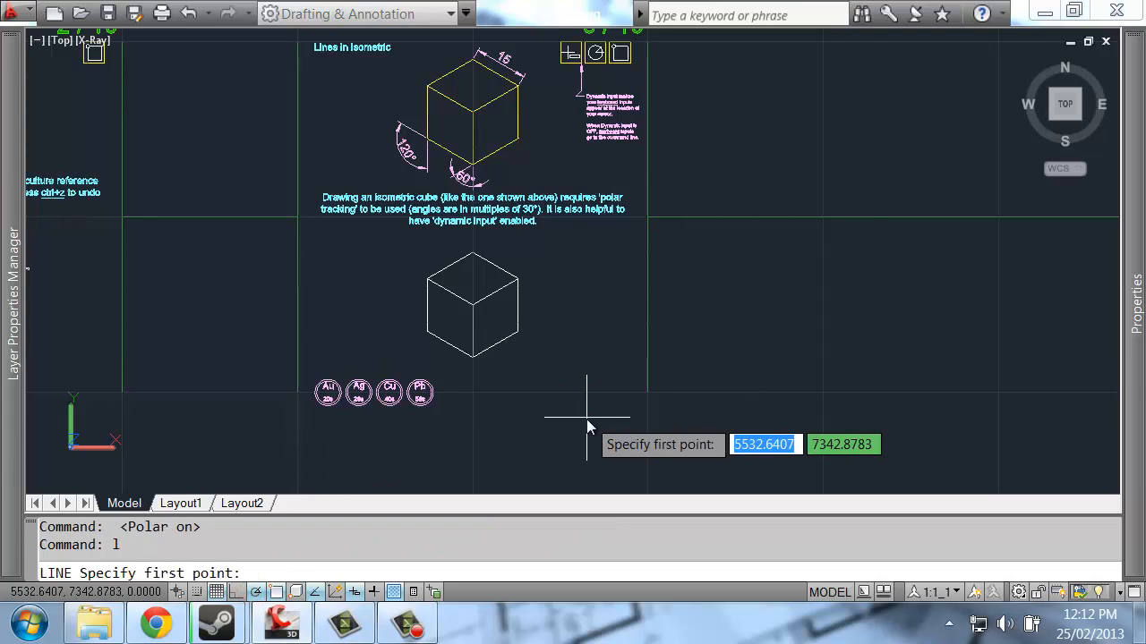
pyautogui.click(586, 419)
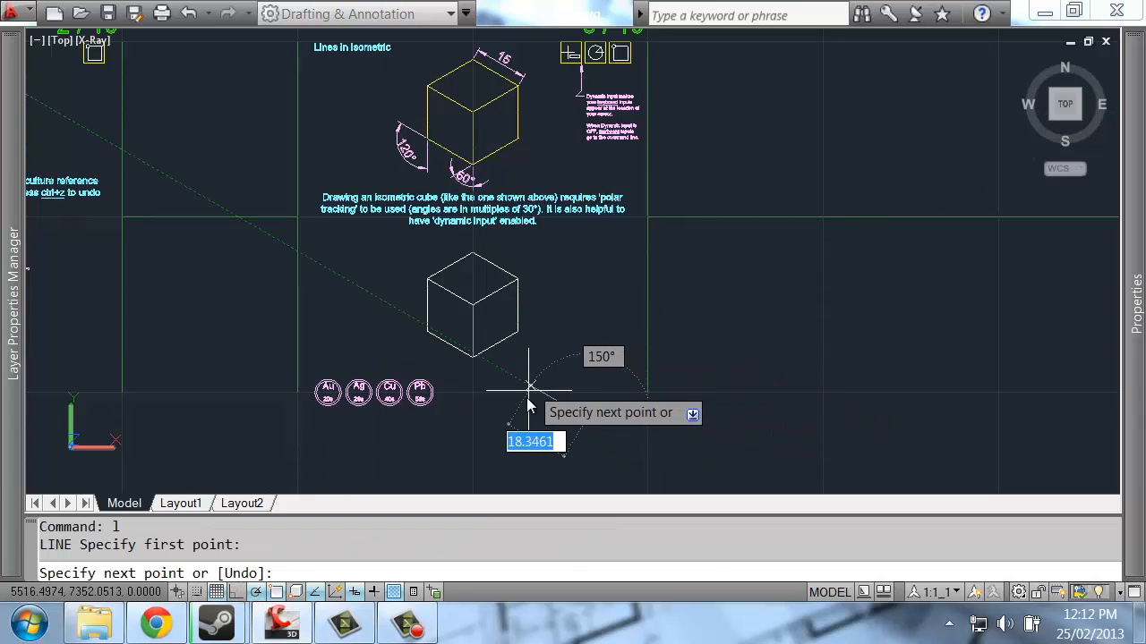
pyautogui.moveTo(542, 452); pyautogui.dragTo(484, 362, button='middle')
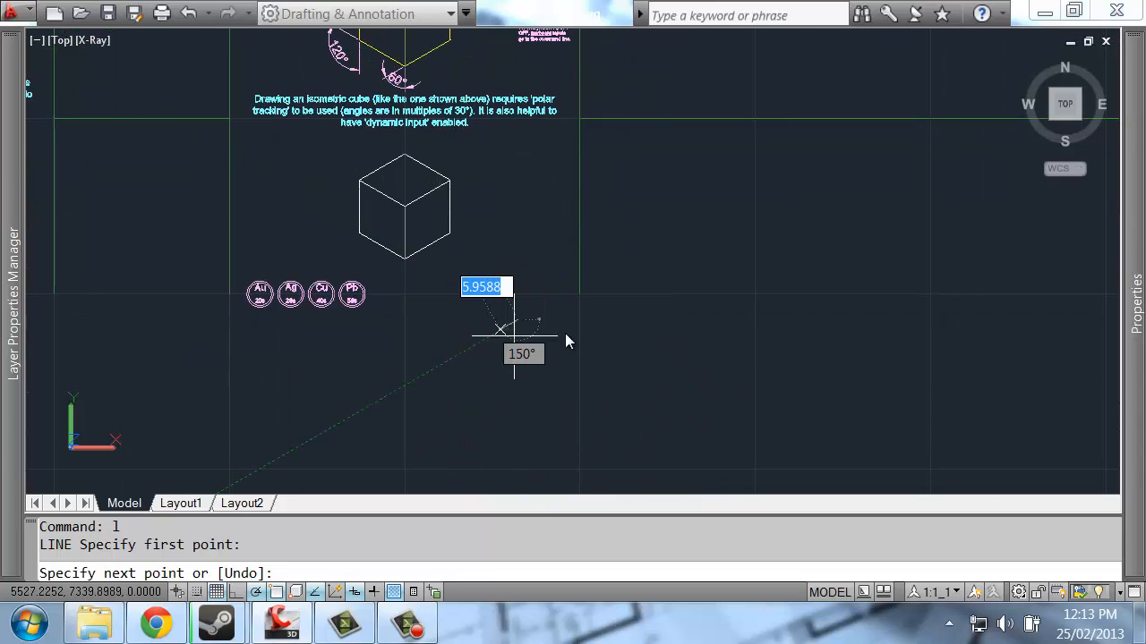
pyautogui.press('Escape')
# Go to exercise 4, Properties, and read its instructions on viewing an object's properties
pyautogui.scroll(-4, 527, 348)
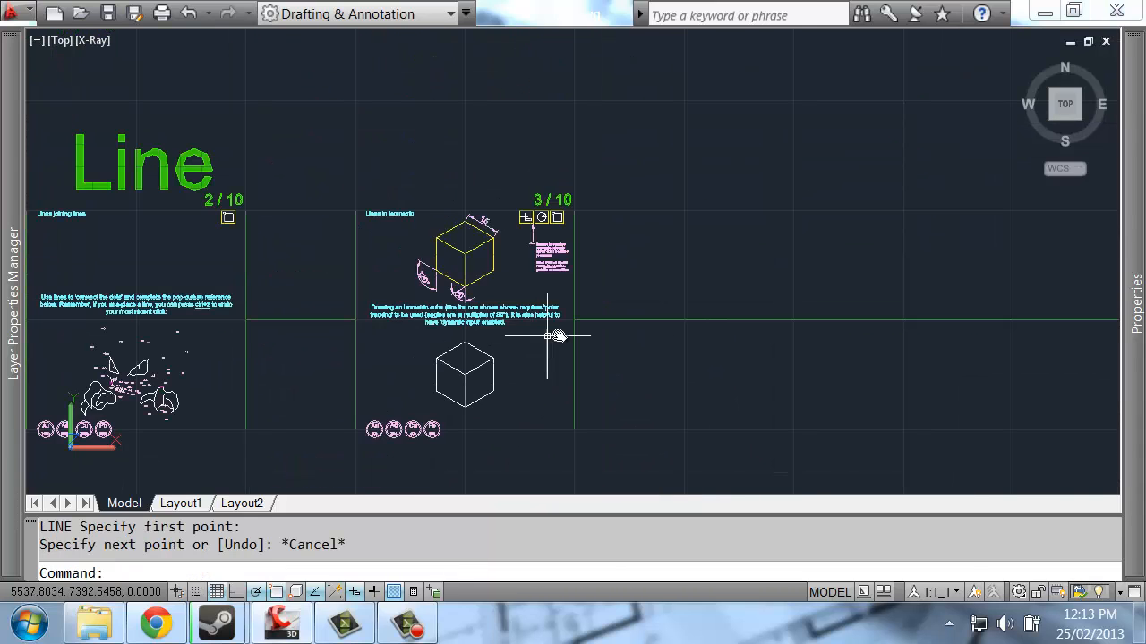
pyautogui.scroll(2, 704, 327)
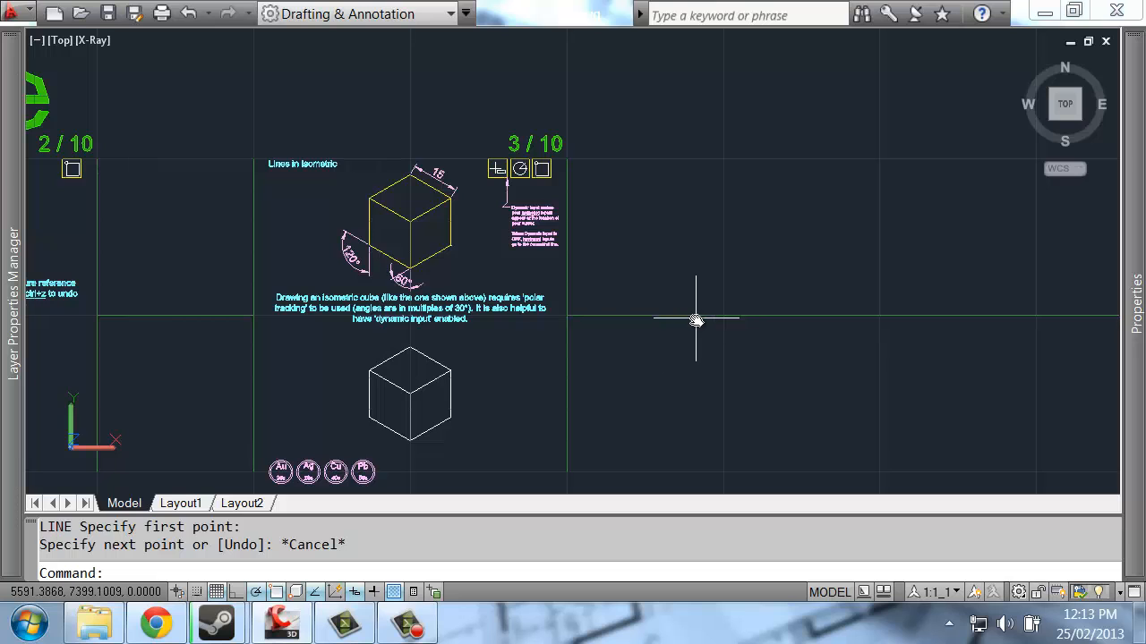
pyautogui.moveTo(776, 334)
pyautogui.mouseDown(button='middle')
pyautogui.moveTo(412, 297)
pyautogui.moveTo(185, 296)
pyautogui.mouseUp(button='middle')
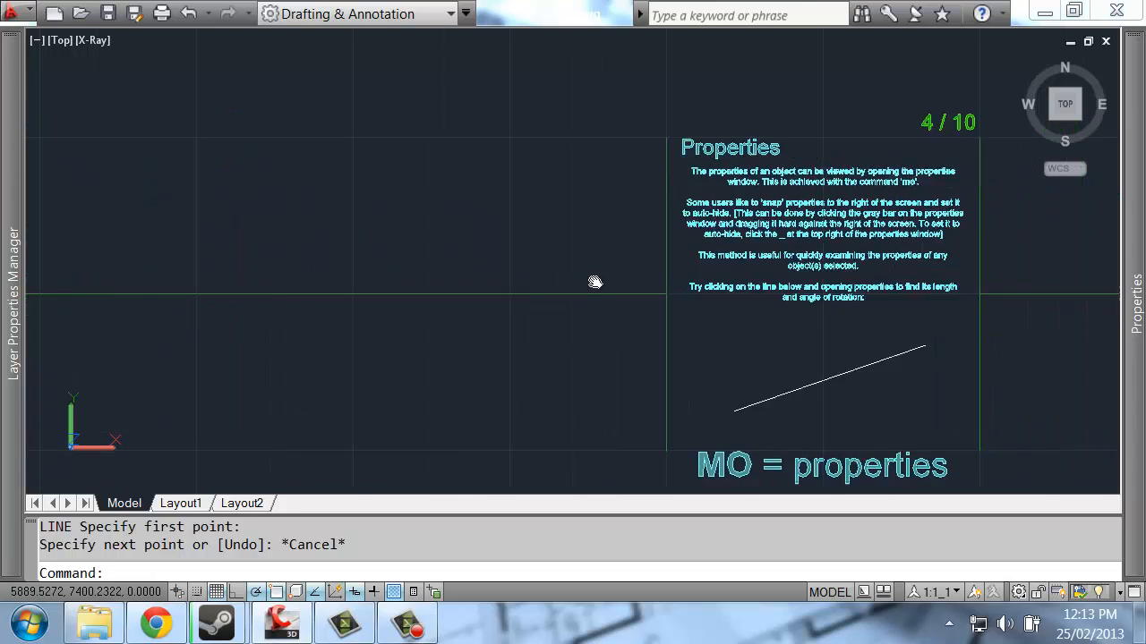
pyautogui.moveTo(659, 275); pyautogui.dragTo(597, 264, button='middle')
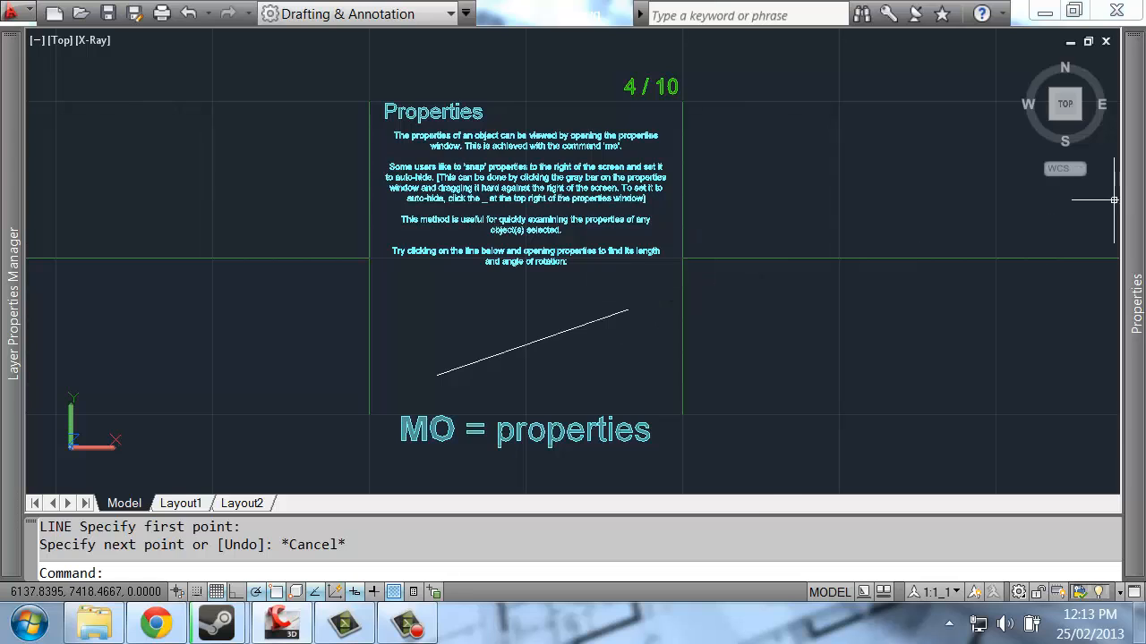
# Undock the Properties palette from the edge of the drawing area and close it
pyautogui.moveTo(1132, 154)
pyautogui.moveTo(1106, 115); pyautogui.dragTo(627, 199)
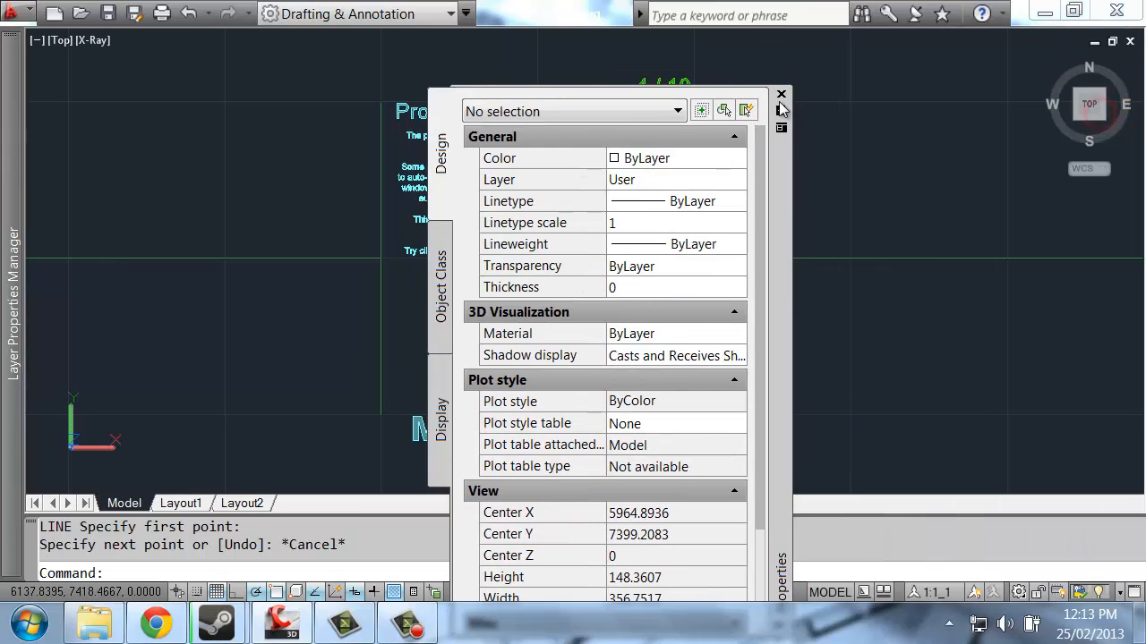
pyautogui.click(782, 95)
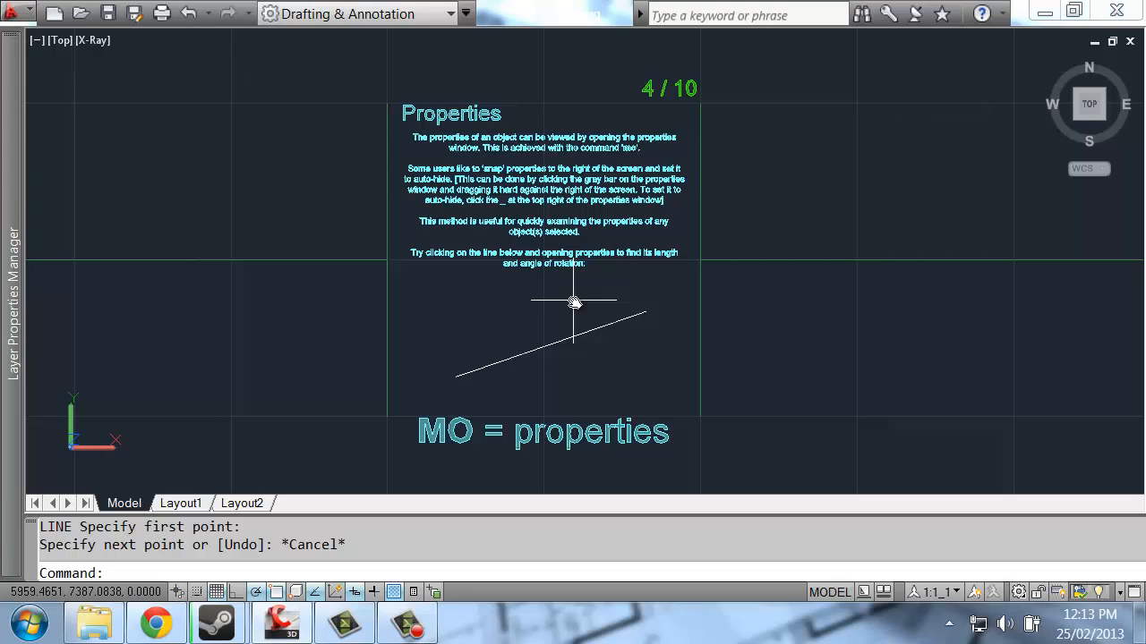
# Open the Properties palette with the PROPERTIES command
pyautogui.write('mo')
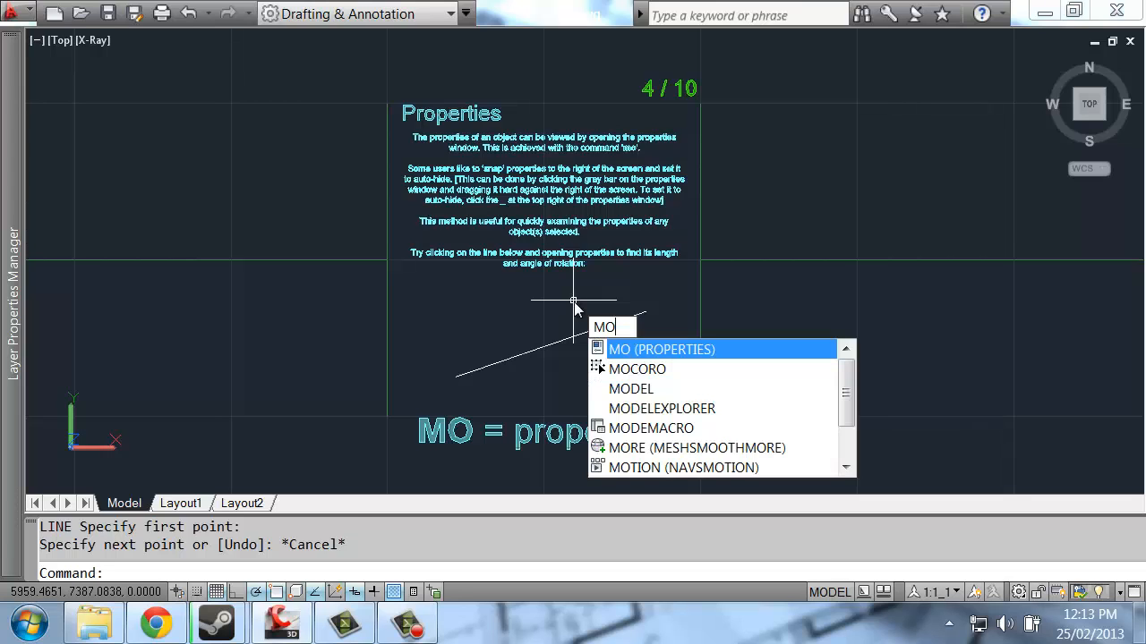
pyautogui.press('Escape')
pyautogui.write('properties')
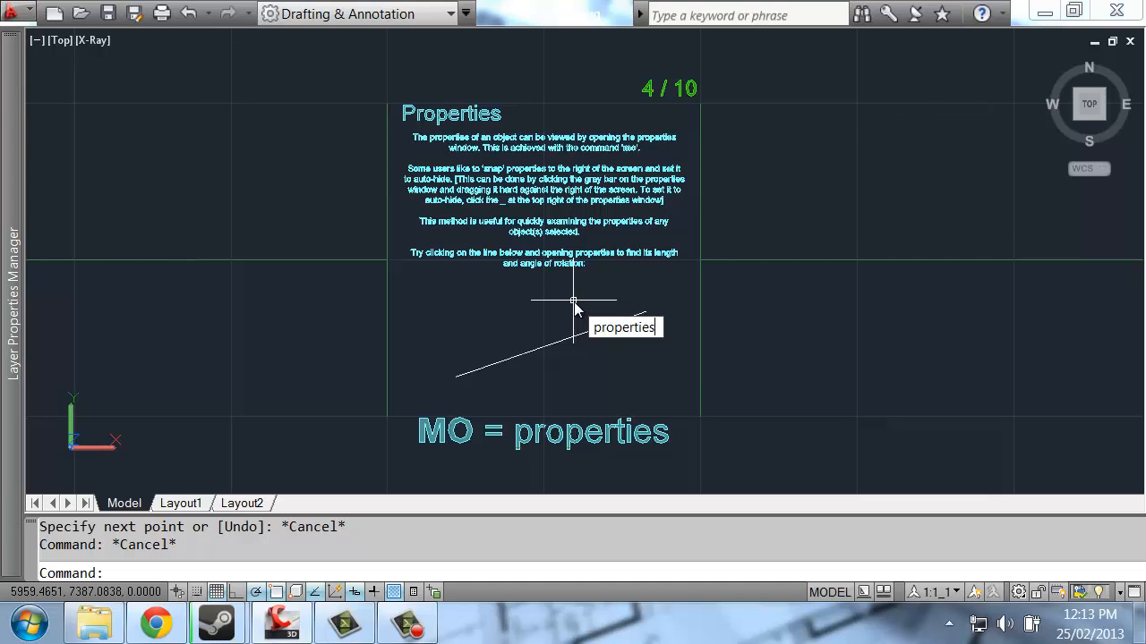
pyautogui.press('Return')
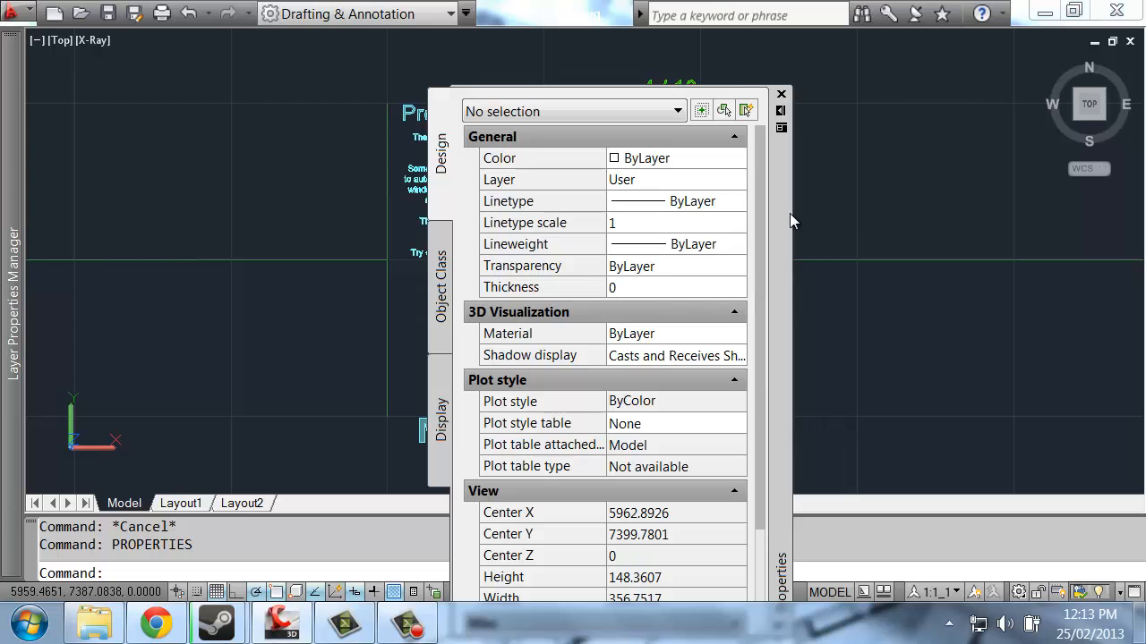
# Dock the Properties palette on the side opposite the Layer Properties Manager and set it to auto-hide
pyautogui.moveTo(787, 219)
pyautogui.mouseDown()
pyautogui.moveTo(703, 219)
pyautogui.moveTo(652, 203)
pyautogui.moveTo(1131, 206)
pyautogui.mouseUp()
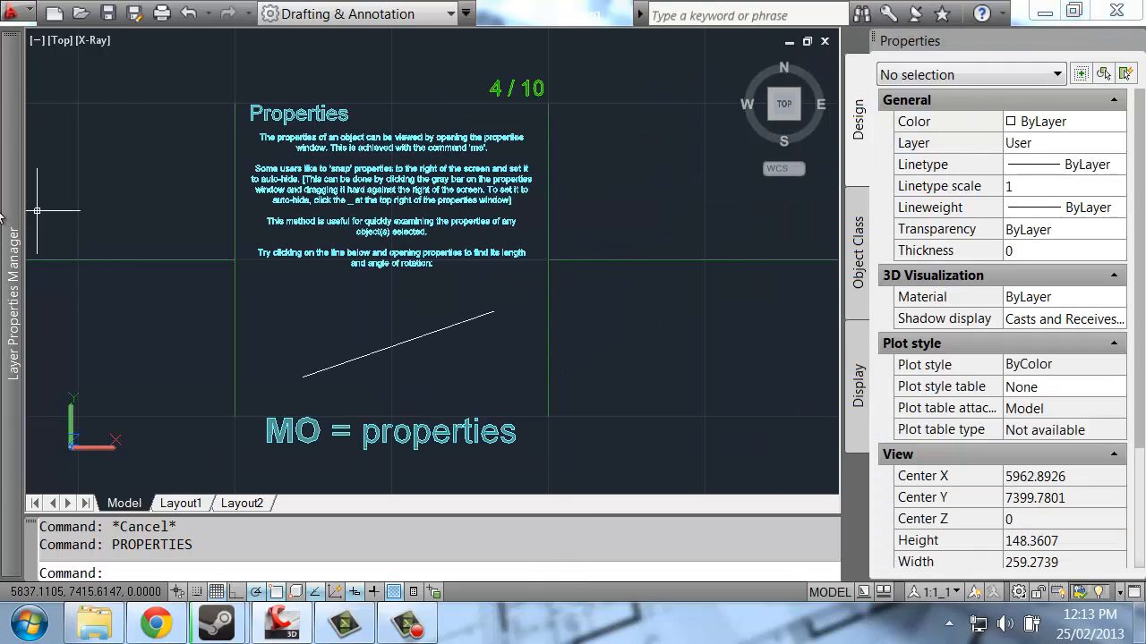
pyautogui.moveTo(4, 209)
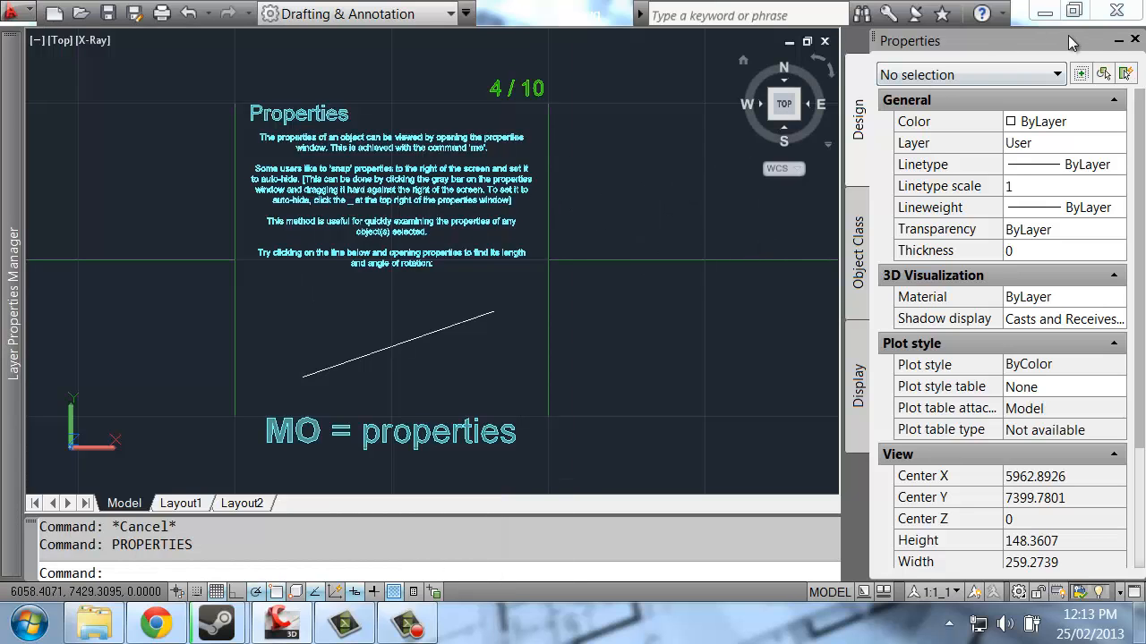
pyautogui.click(1118, 42)
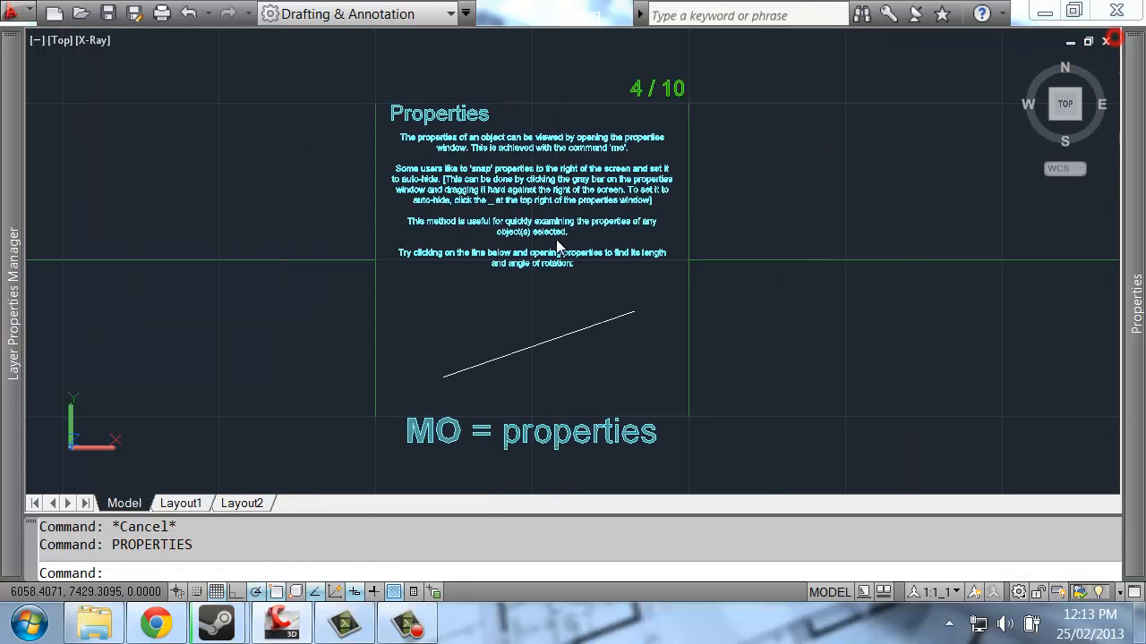
# Turn on Quick Properties and select the sloping line in exercise 4 to show its properties
pyautogui.click(427, 595)
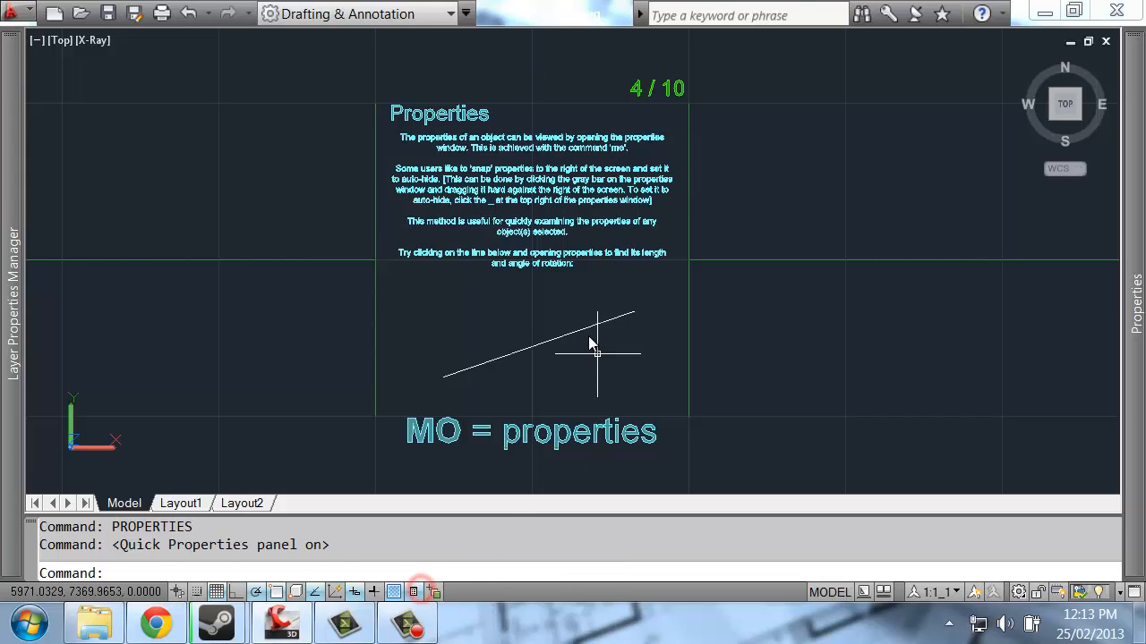
pyautogui.click(586, 336)
pyautogui.click(565, 358)
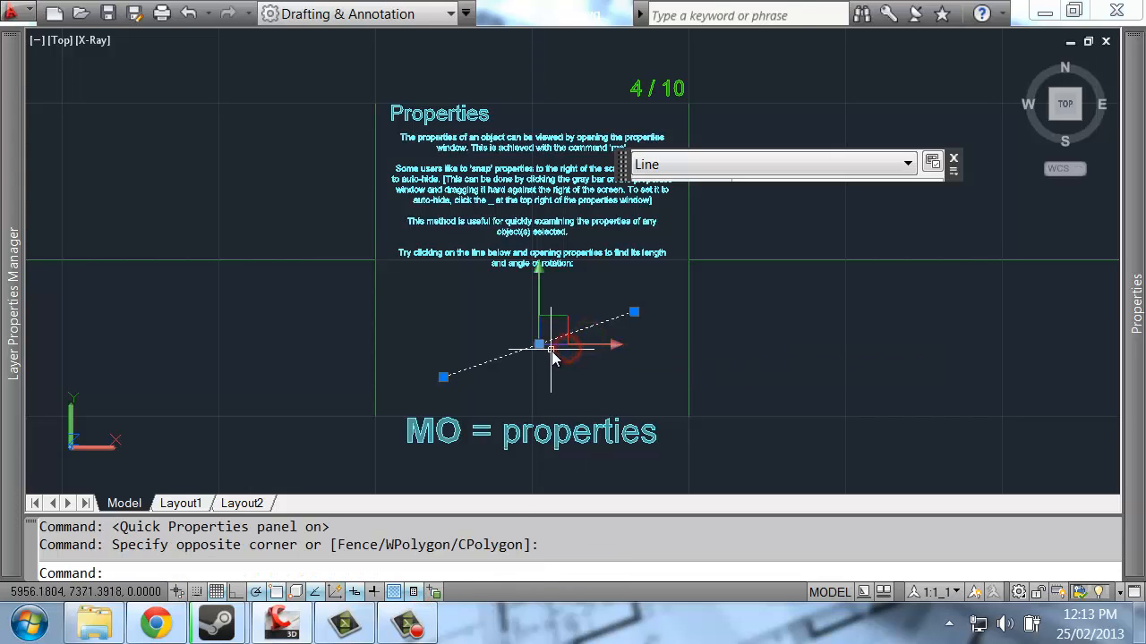
# Close the Quick Properties panel, turn Quick Properties off and clear the selection
pyautogui.click(899, 162)
pyautogui.click(899, 162)
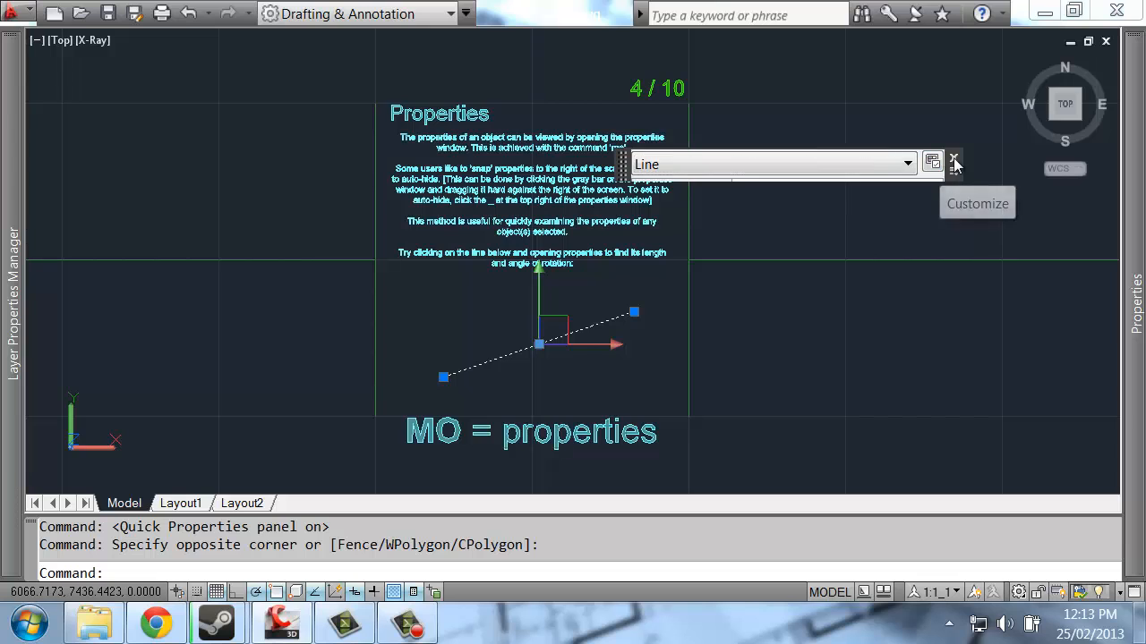
pyautogui.click(954, 162)
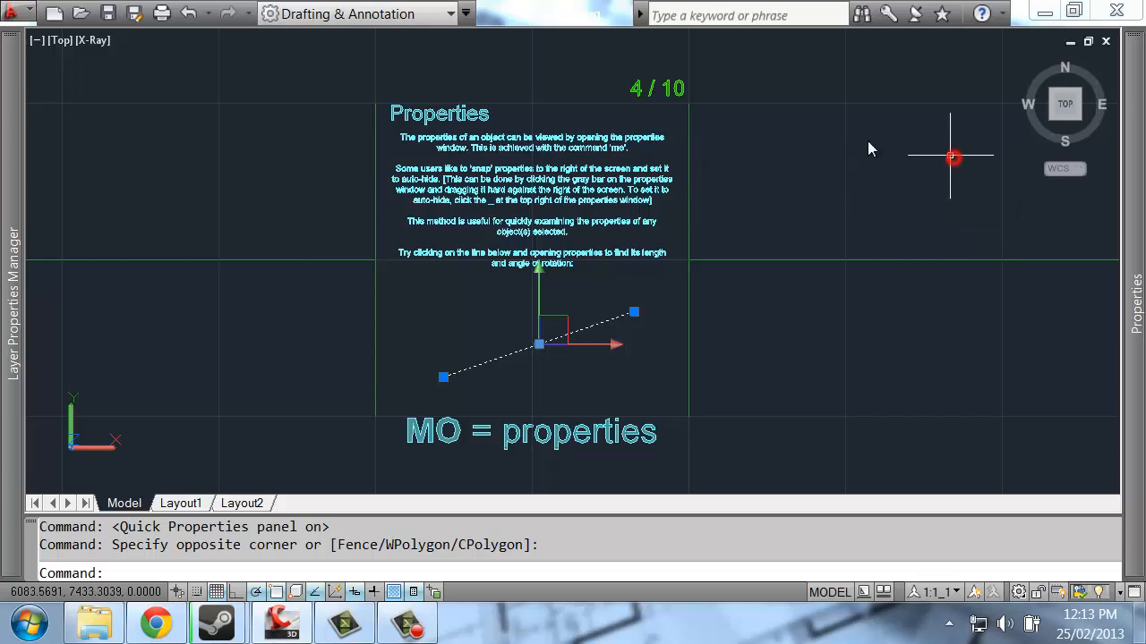
pyautogui.click(413, 592)
pyautogui.press('Escape')
pyautogui.press('Escape')
# Select the sloping line and collapse the 3D Visualization and General sections of its properties to examine its geometry, length and angle
pyautogui.click(587, 372)
pyautogui.click(510, 335)
pyautogui.moveTo(1134, 324)
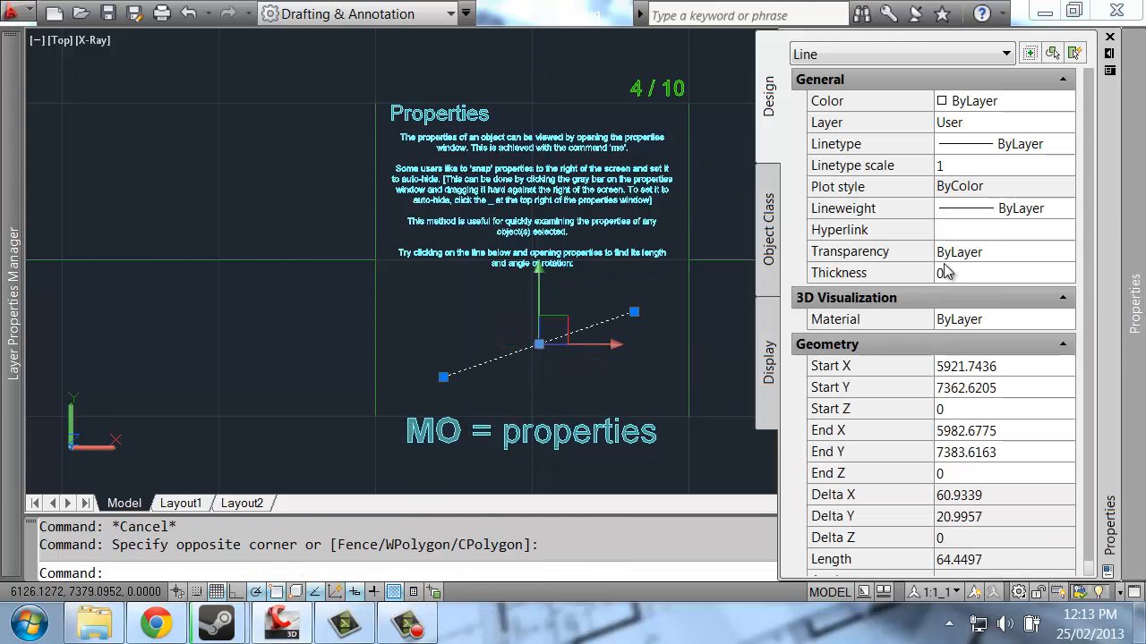
pyautogui.click(1062, 297)
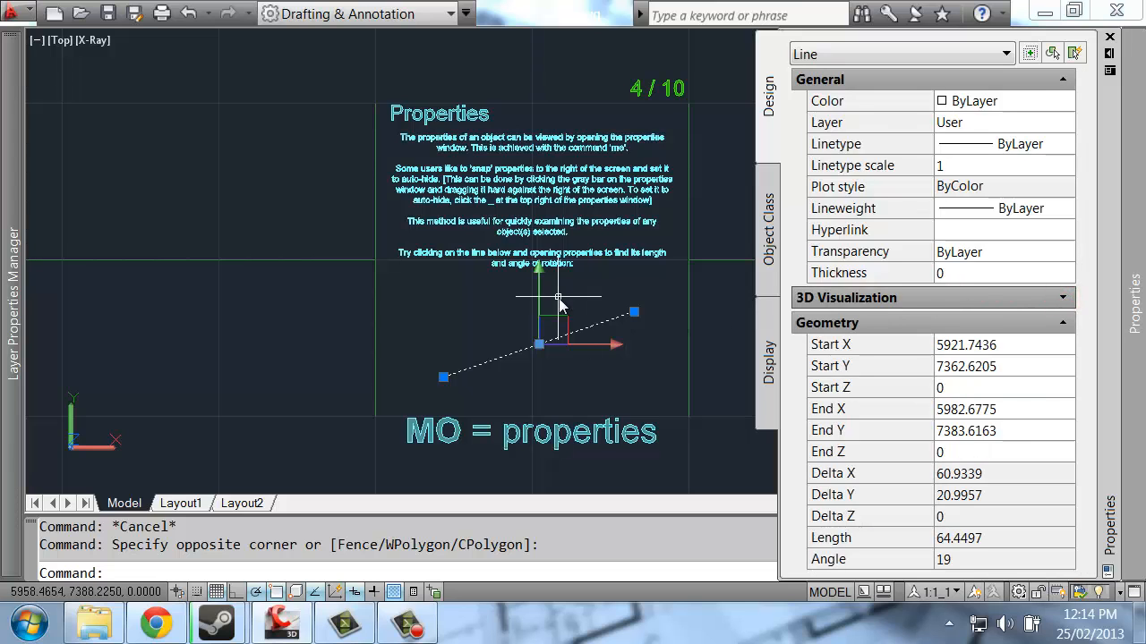
pyautogui.scroll(3, 450, 255)
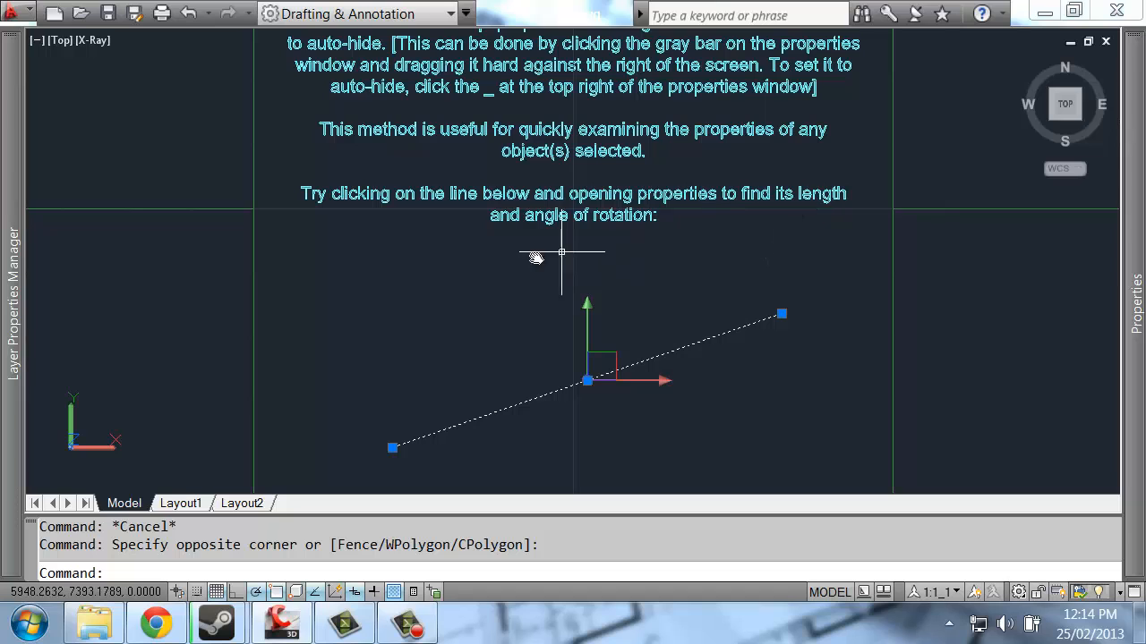
pyautogui.moveTo(654, 301); pyautogui.dragTo(617, 287, button='middle')
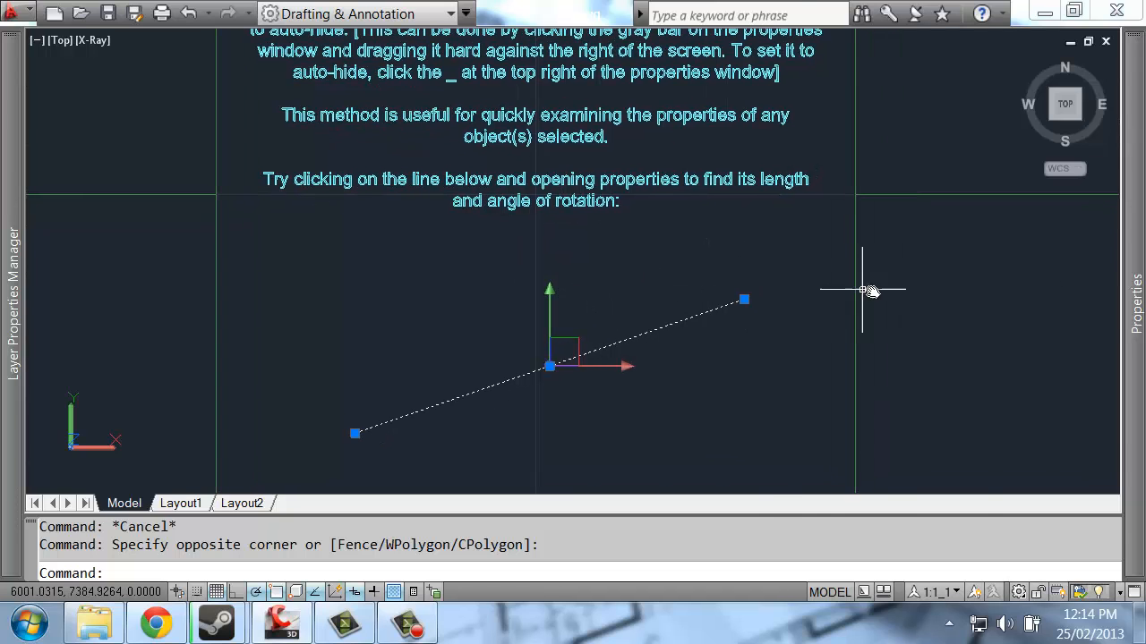
pyautogui.moveTo(1135, 305)
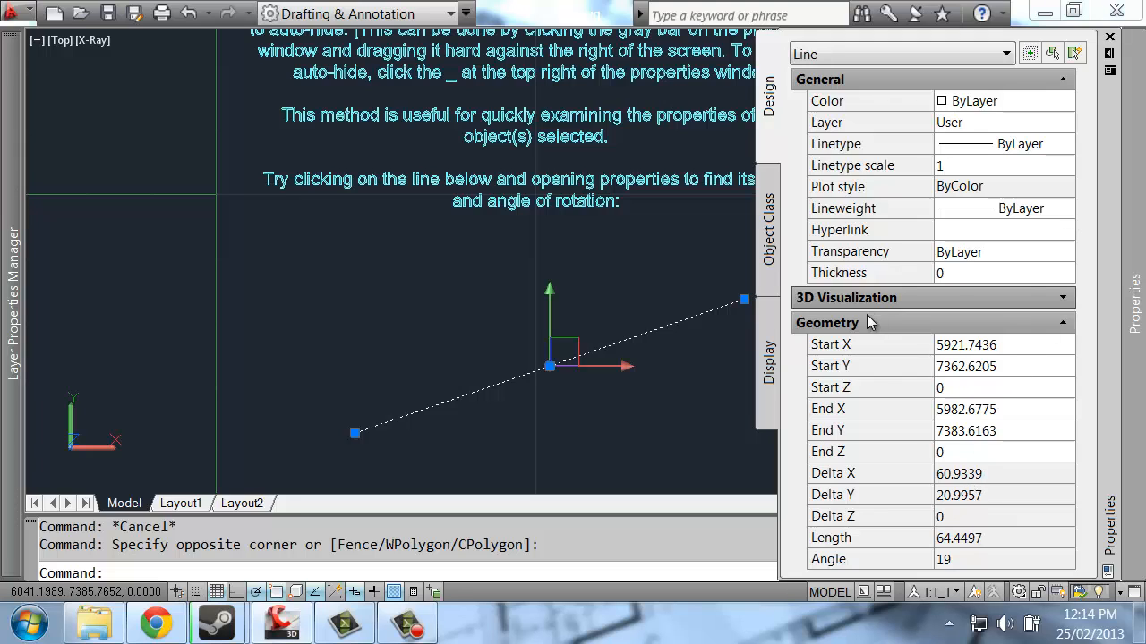
pyautogui.click(1061, 300)
pyautogui.click(1061, 299)
pyautogui.click(1062, 79)
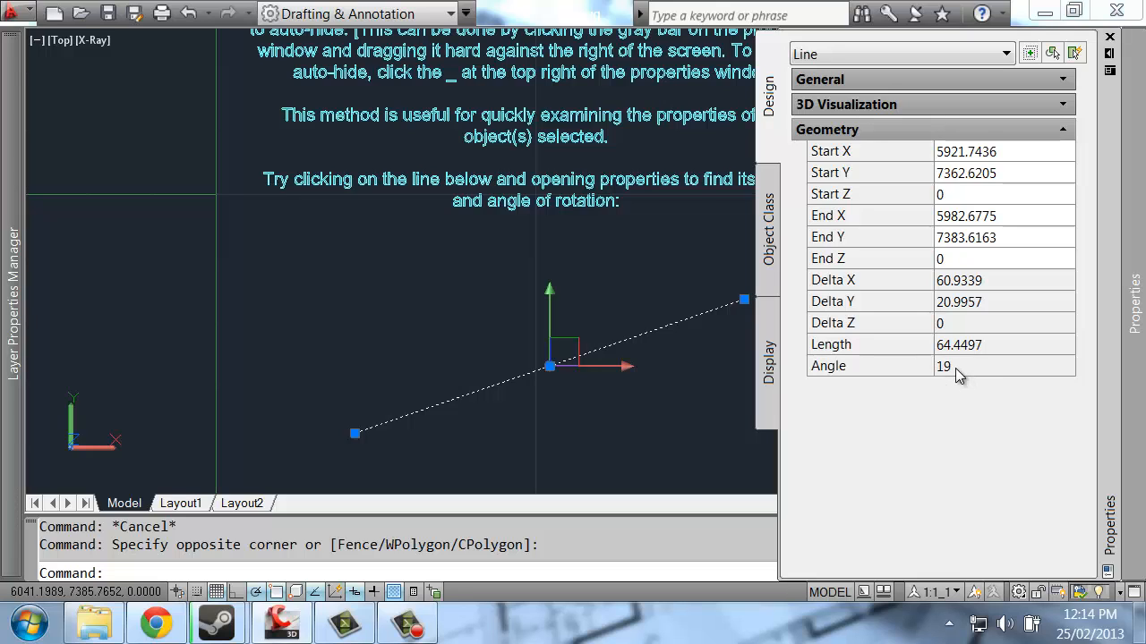
# Clear the selection and draw a horizontal line below the sloping line in exercise 4
pyautogui.press('Escape')
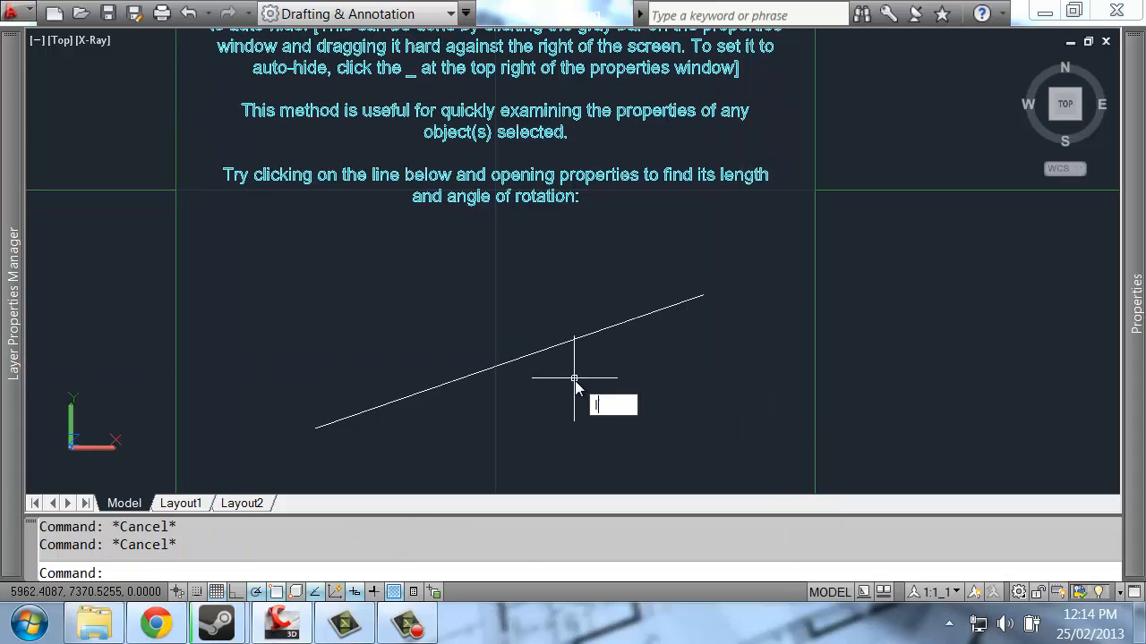
pyautogui.press('Return')
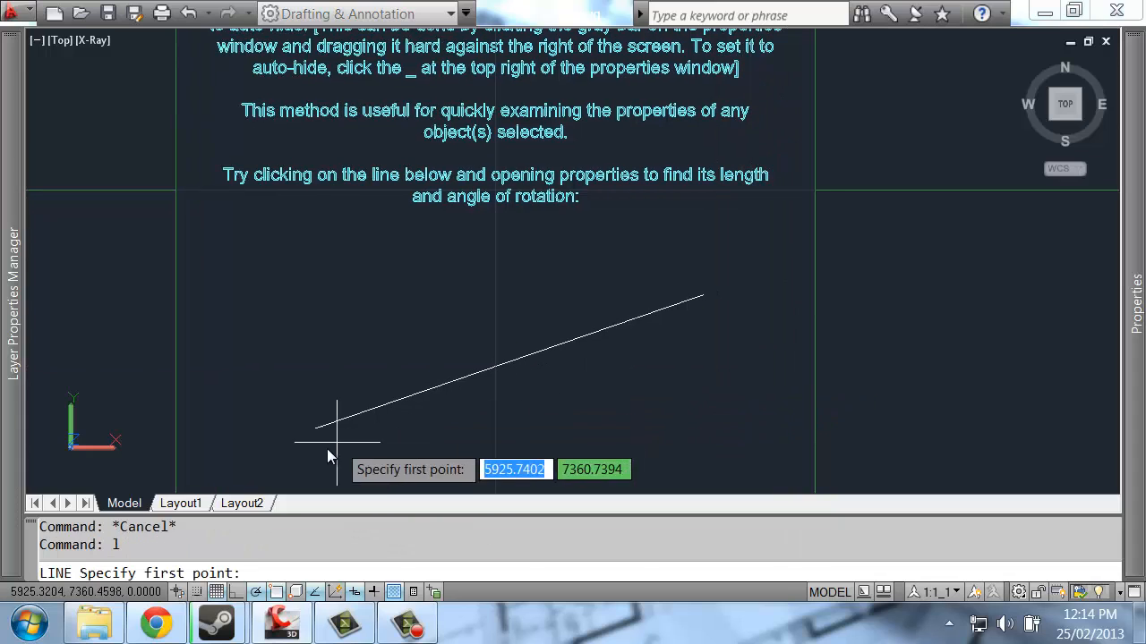
pyautogui.click(420, 429)
pyautogui.click(754, 438)
pyautogui.press('Return')
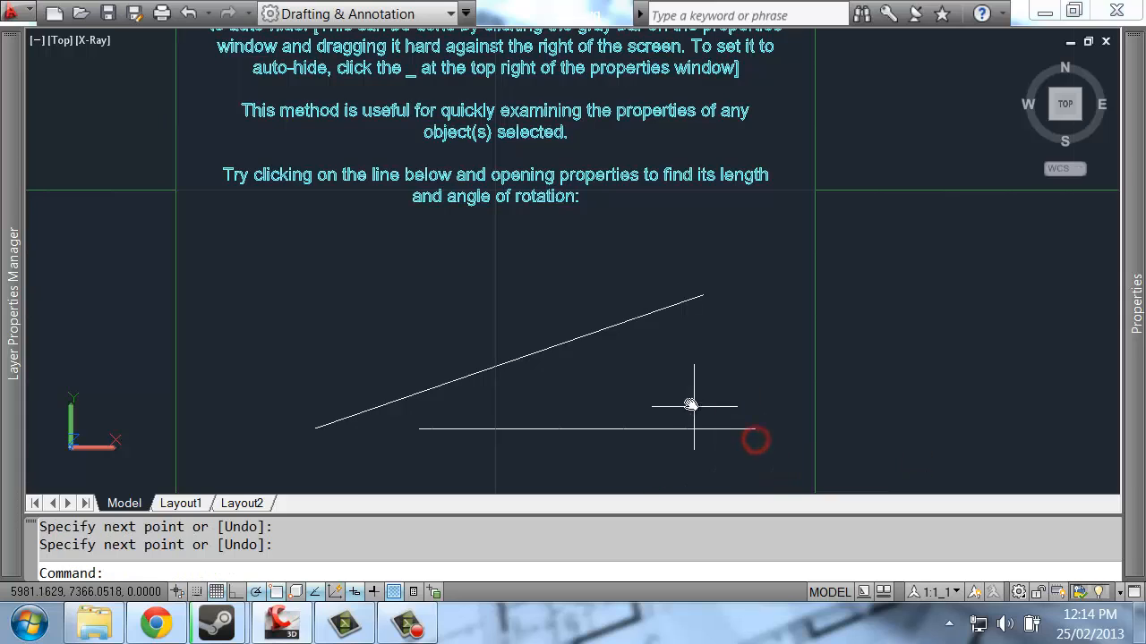
# Add an angular dimension between the horizontal line and the sloping line with the DIMANGULAR command
pyautogui.moveTo(690, 404); pyautogui.dragTo(577, 365, button='middle')
pyautogui.write('dim')
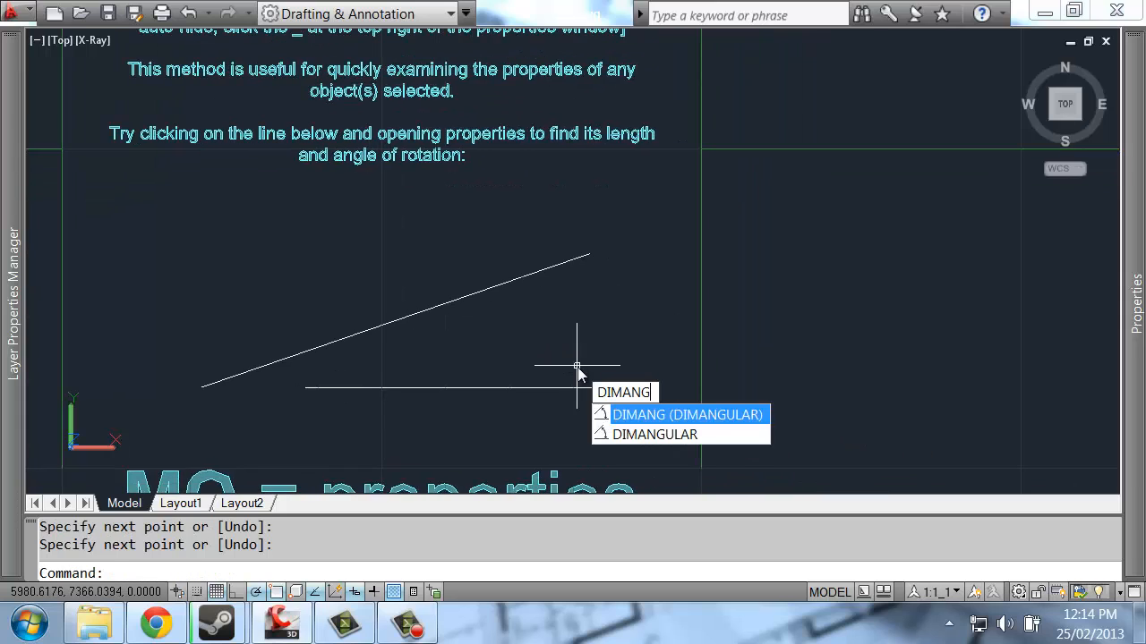
pyautogui.press('Return')
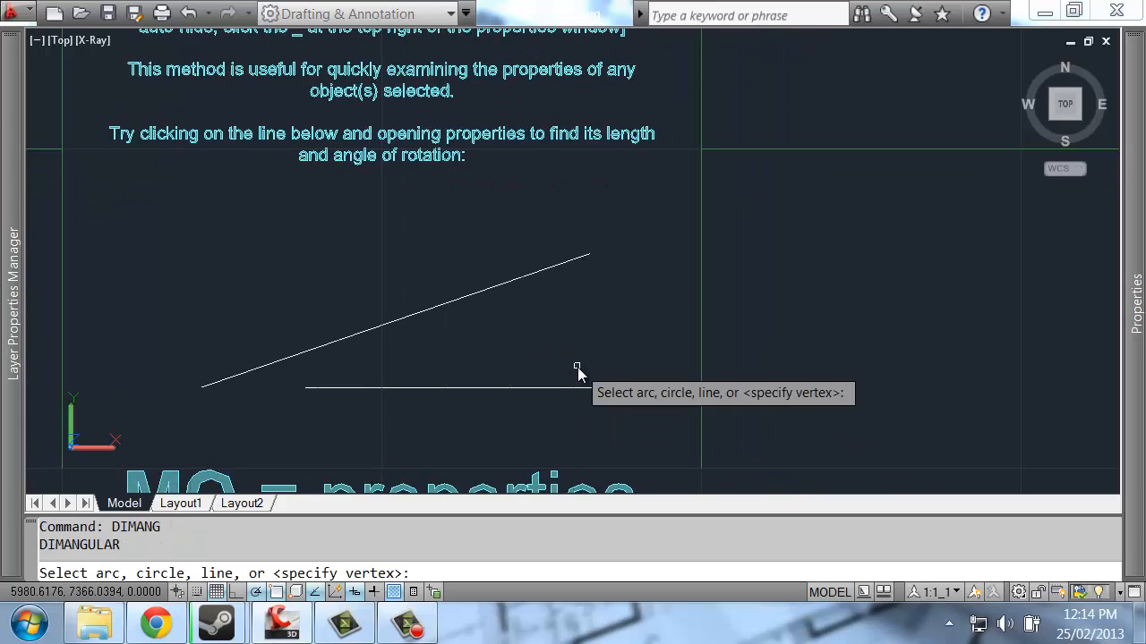
pyautogui.click(526, 388)
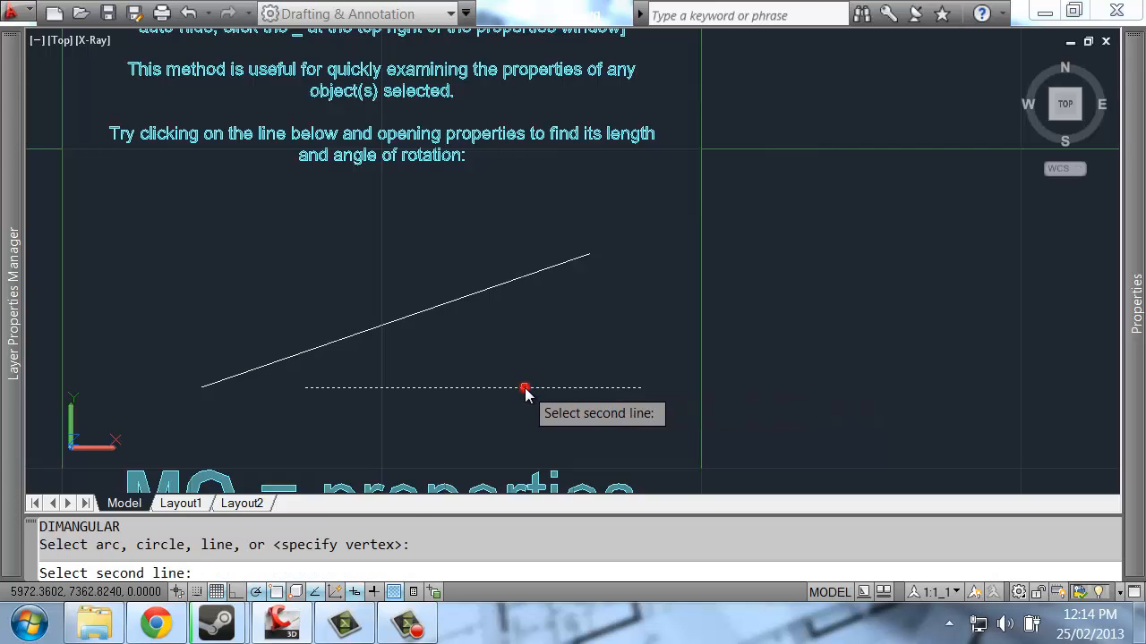
pyautogui.click(446, 302)
pyautogui.click(568, 332)
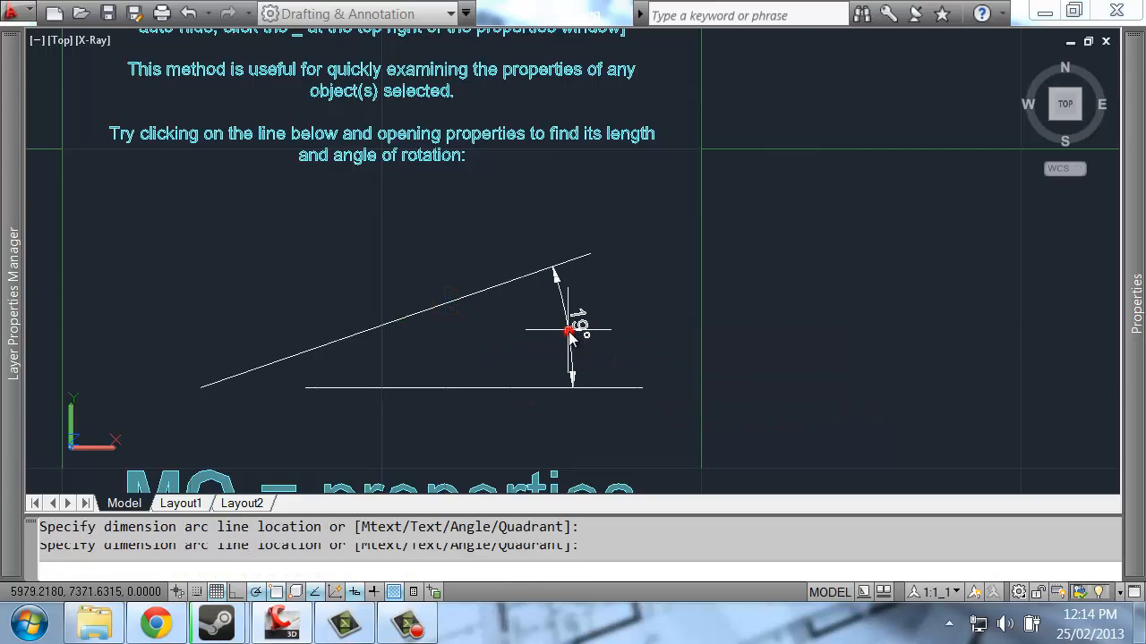
# Set the angular dimension's angle precision to eight decimal places (0.00000000) in its properties and clear the selection
pyautogui.click(614, 322)
pyautogui.click(524, 350)
pyautogui.moveTo(1136, 356)
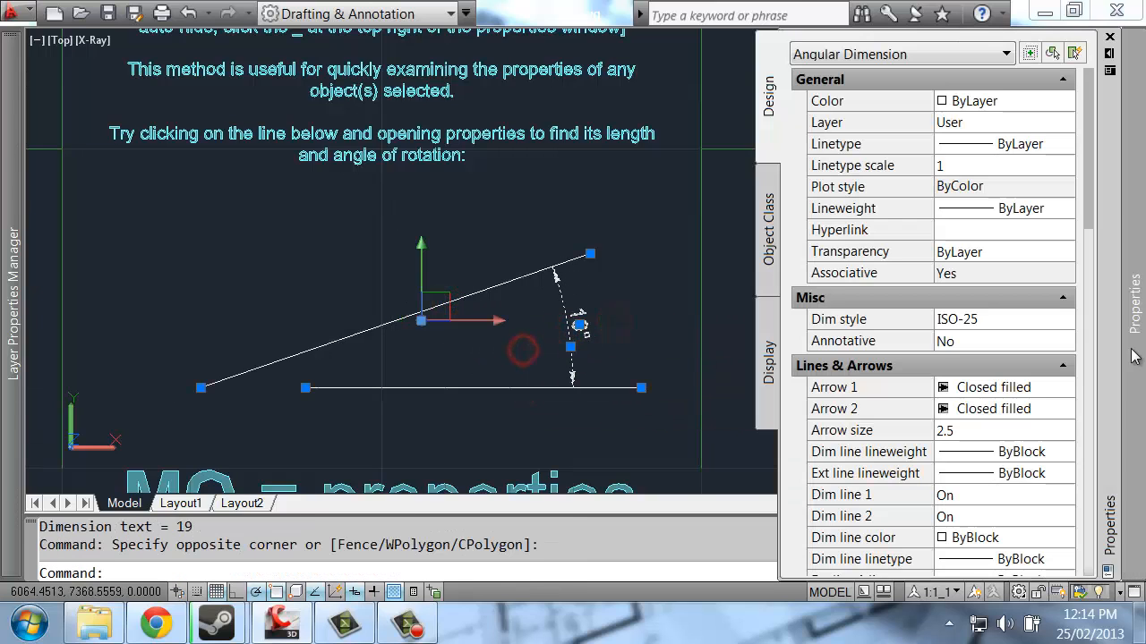
pyautogui.click(1061, 365)
pyautogui.click(1063, 297)
pyautogui.scroll(-5, 1029, 385)
pyautogui.scroll(-4, 1027, 395)
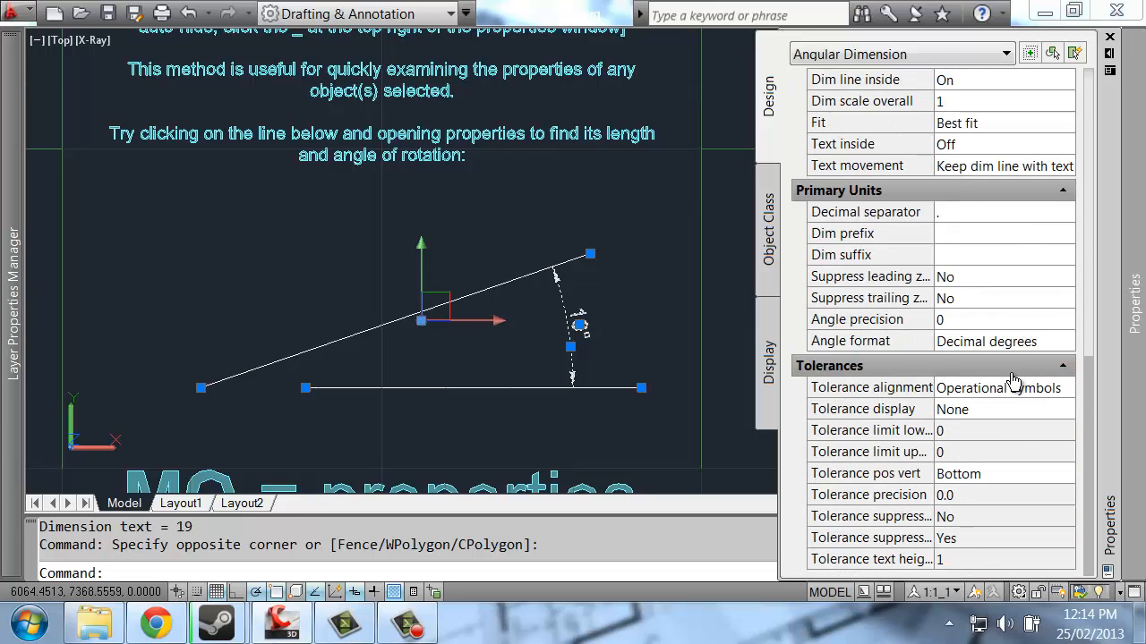
pyautogui.click(1063, 365)
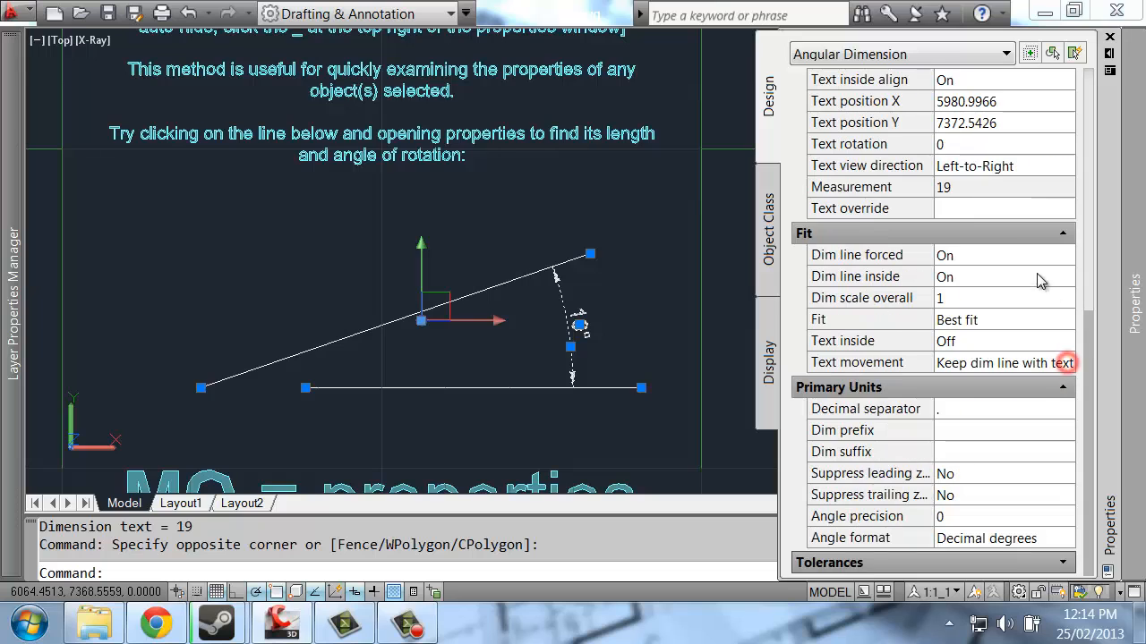
pyautogui.click(974, 517)
pyautogui.click(991, 479)
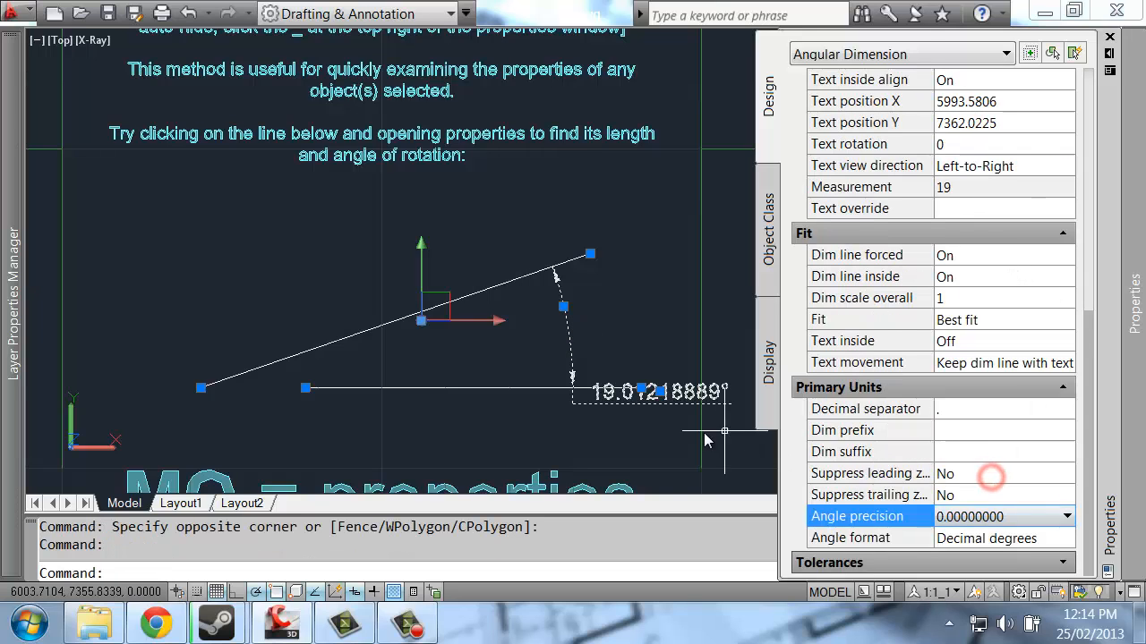
pyautogui.press('Escape')
pyautogui.scroll(2, 673, 400)
pyautogui.moveTo(698, 397); pyautogui.dragTo(618, 379, button='middle')
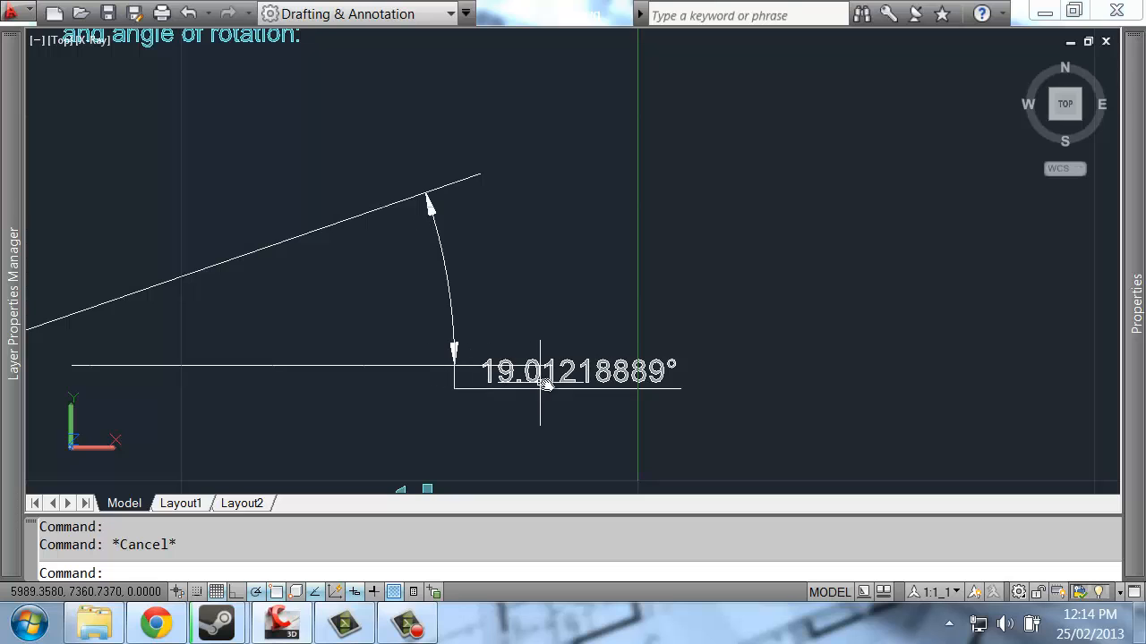
# Delete the angular dimension together with the horizontal line
pyautogui.click(545, 414)
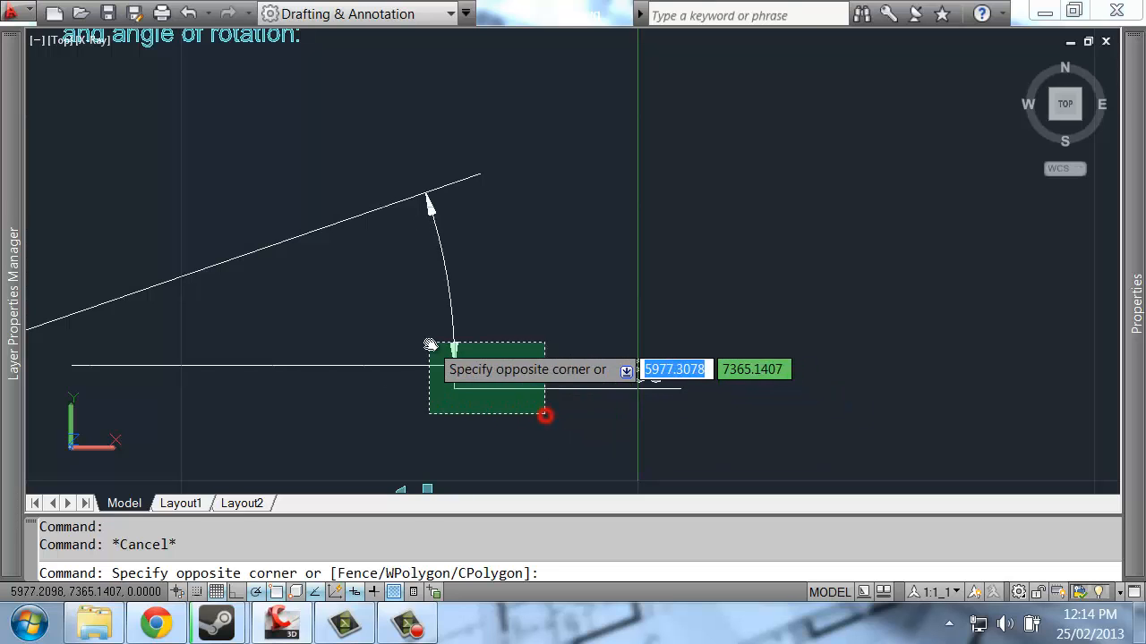
pyautogui.click(430, 345)
pyautogui.press('Delete')
# Select the sloping line and examine its Delta X and Delta Y values in the Properties palette
pyautogui.scroll(-2, 509, 349)
pyautogui.click(480, 334)
pyautogui.click(332, 259)
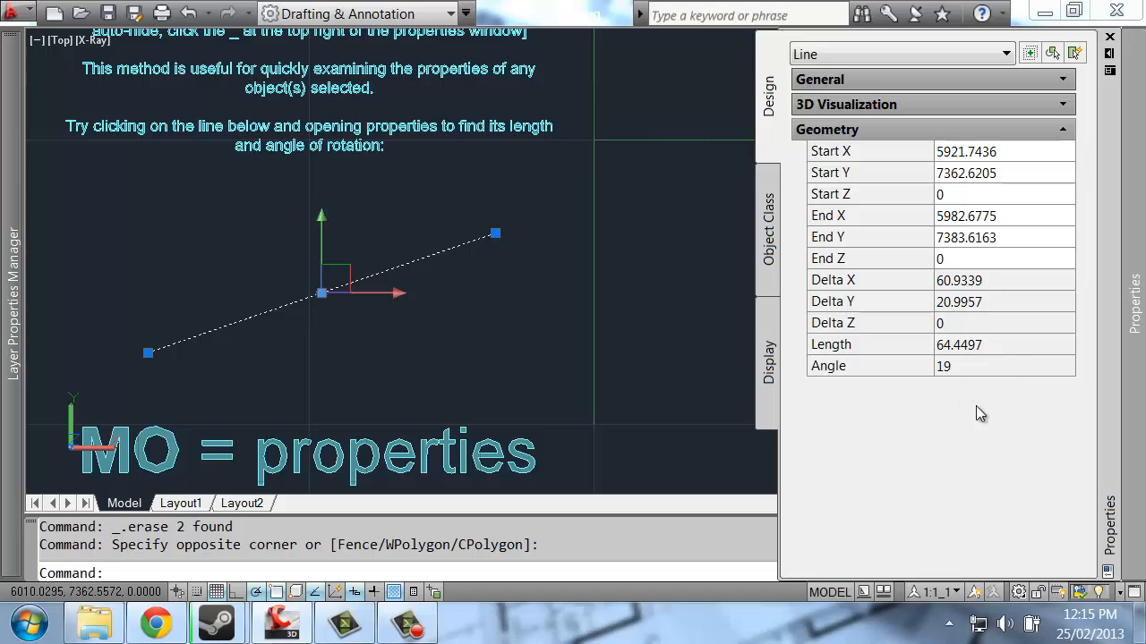
pyautogui.moveTo(1142, 268)
pyautogui.click(954, 281)
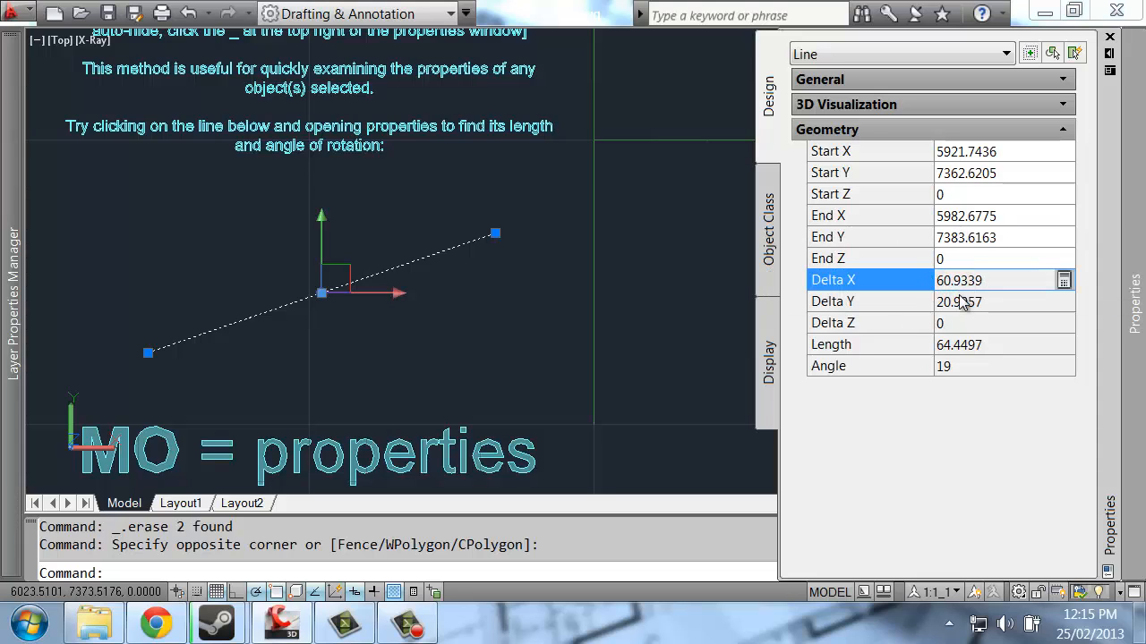
pyautogui.click(960, 303)
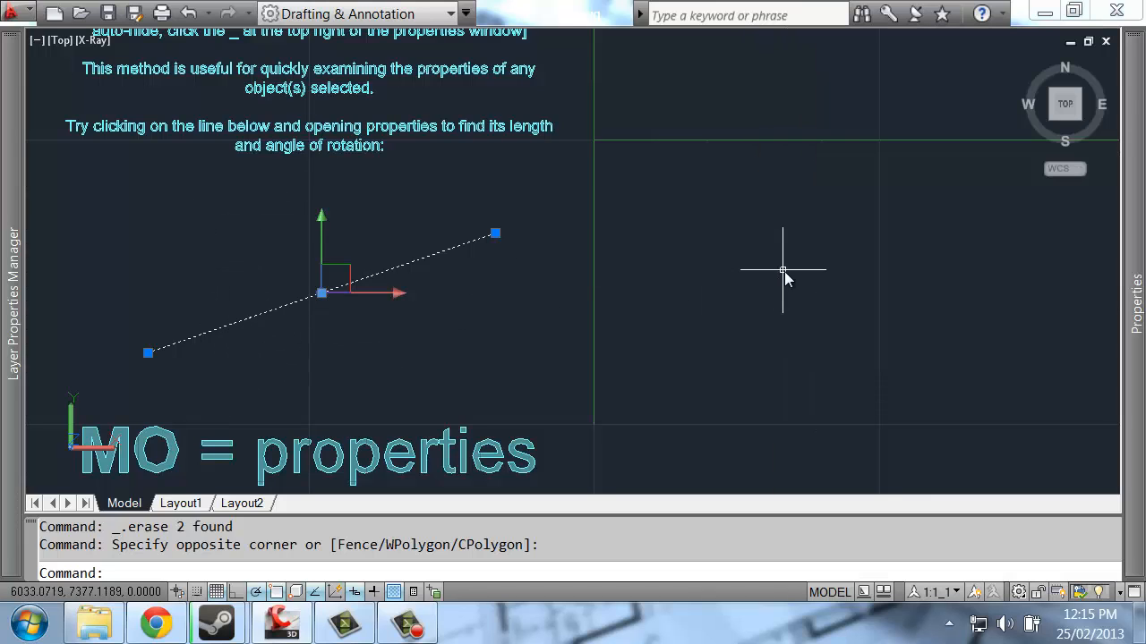
# Draw a horizontal line about 103 units long, starting below the sloping line's upper end and running past the exercise frame
pyautogui.write('l')
pyautogui.press('Return')
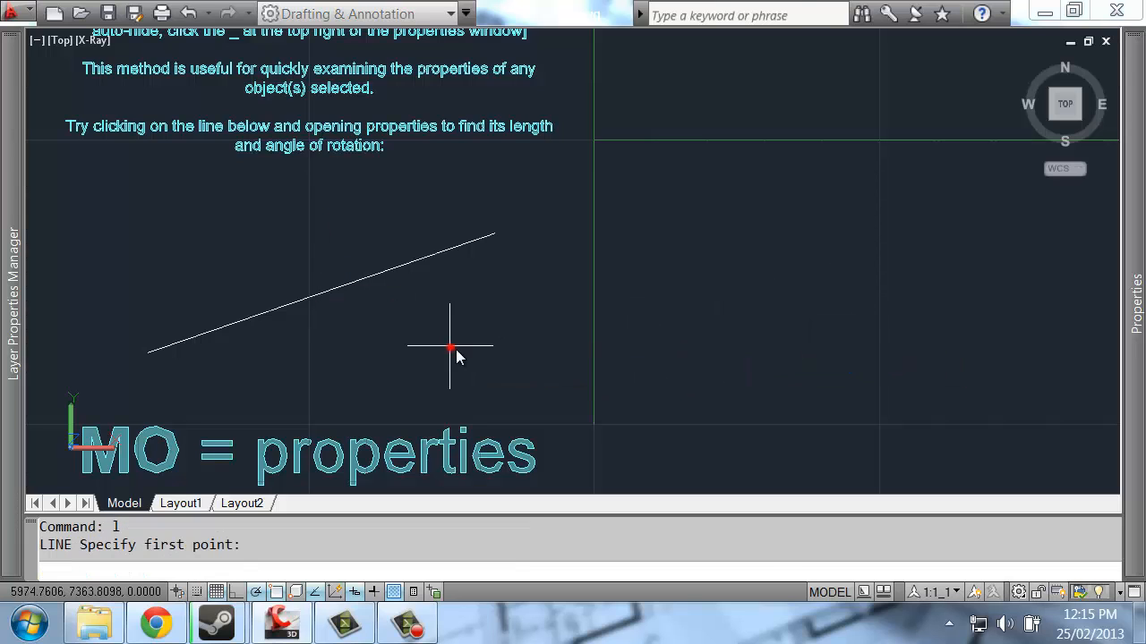
pyautogui.click(450, 345)
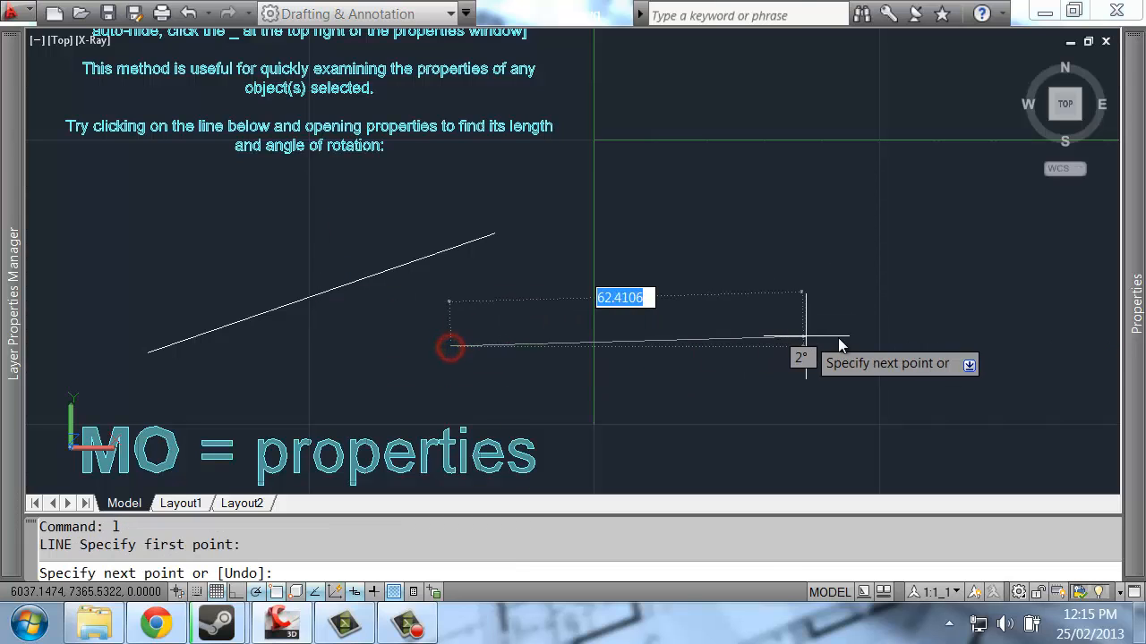
pyautogui.click(1030, 346)
pyautogui.press('Return')
# Select the new horizontal line and stretch its far endpoint slightly upward, off the horizontal
pyautogui.click(1019, 342)
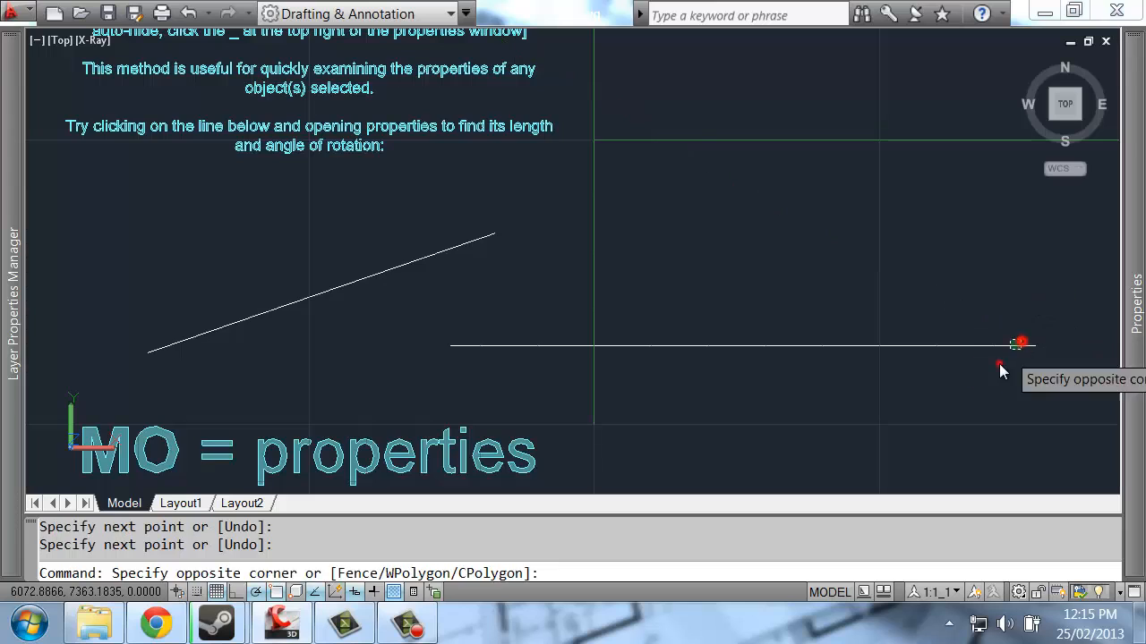
pyautogui.click(1000, 364)
pyautogui.scroll(5, 1027, 351)
pyautogui.click(1059, 323)
pyautogui.click(1060, 312)
pyautogui.press('Escape')
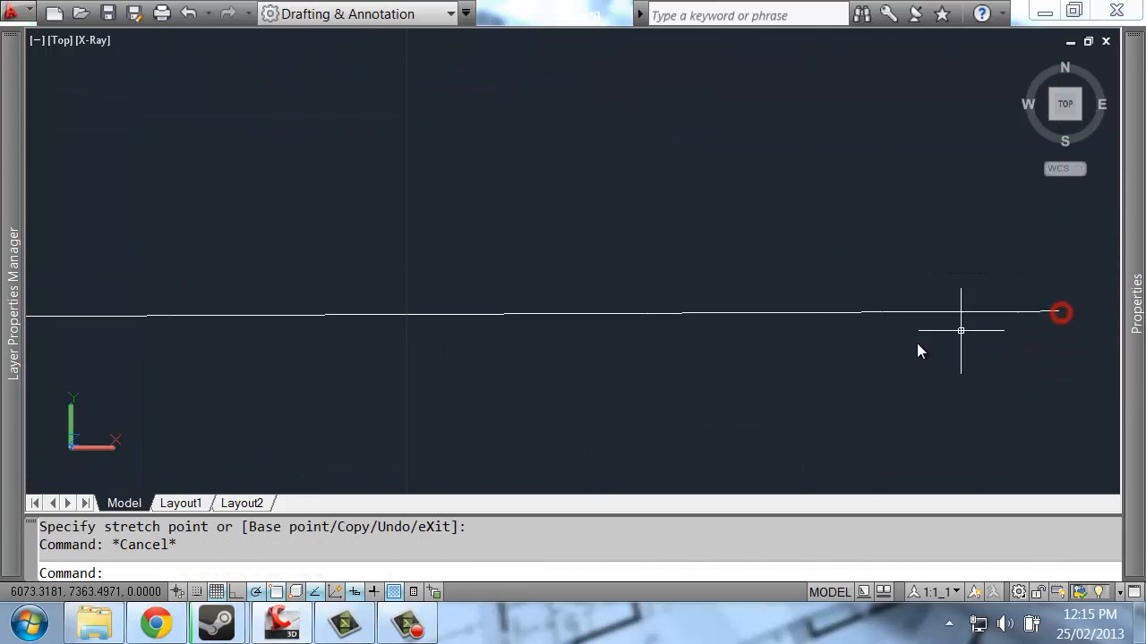
# Select the slightly tilted line and examine its Delta X, Delta Y, length and angle in the Properties palette
pyautogui.scroll(-6, 918, 332)
pyautogui.click(776, 332)
pyautogui.click(760, 353)
pyautogui.moveTo(1129, 340)
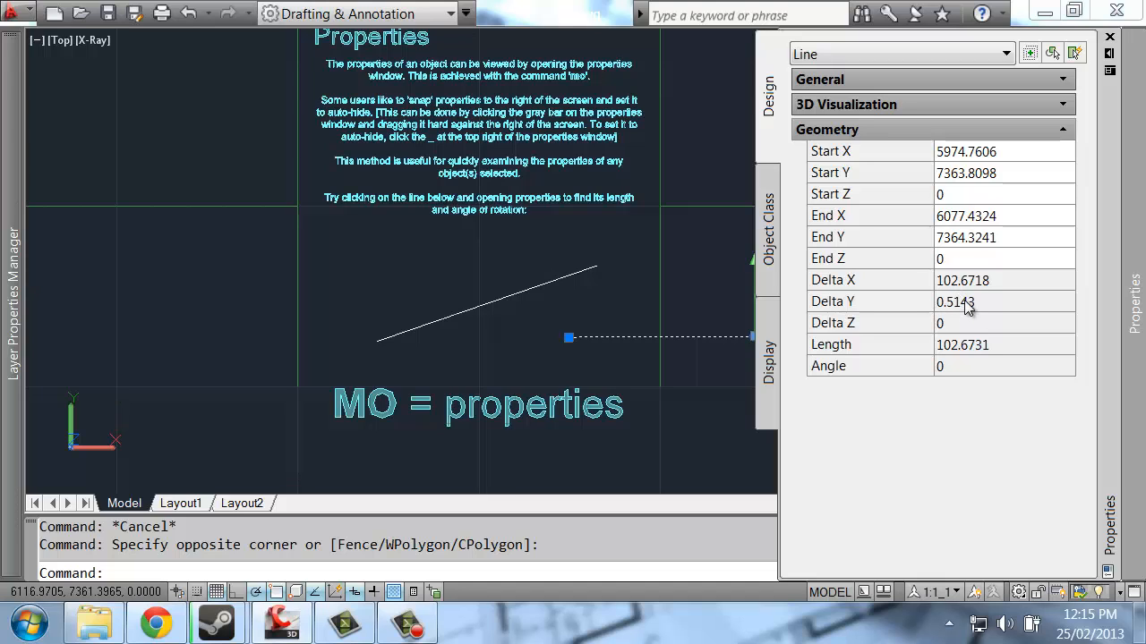
pyautogui.moveTo(614, 289); pyautogui.dragTo(450, 275, button='middle')
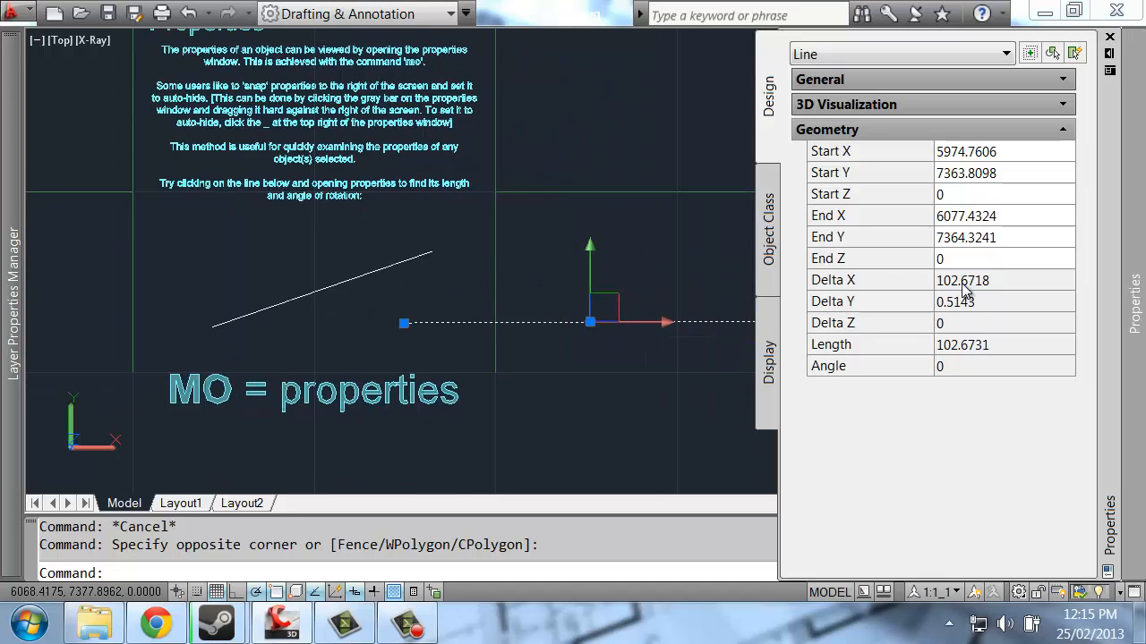
pyautogui.moveTo(673, 293); pyautogui.dragTo(658, 293, button='middle')
pyautogui.moveTo(1132, 330)
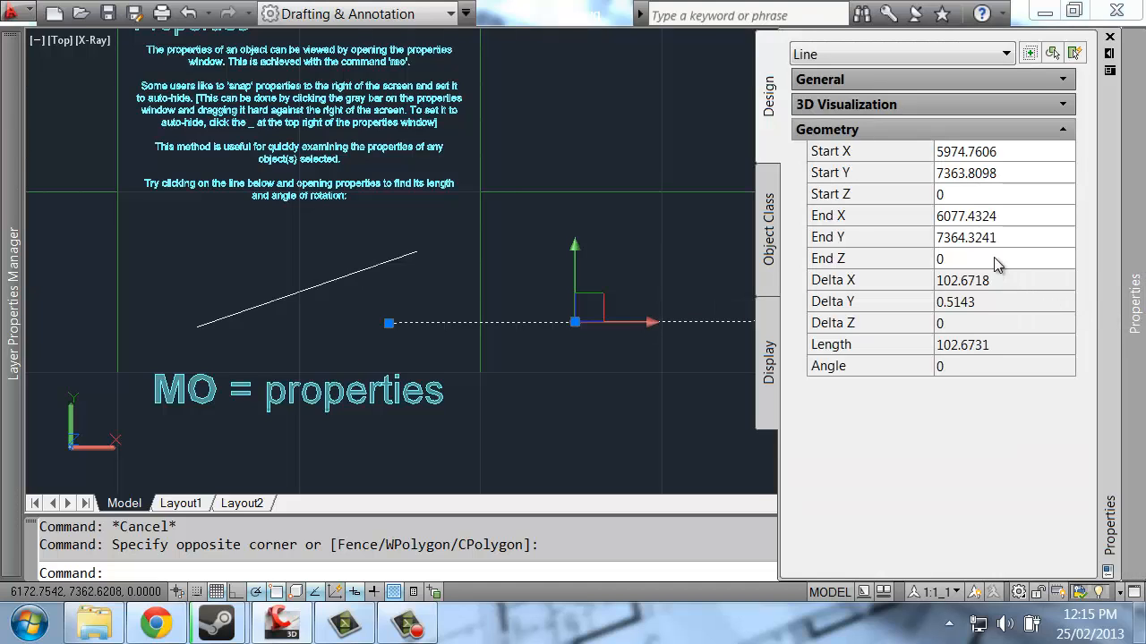
# Set the slightly tilted line's Start Y coordinate to 7350 in the Properties palette
pyautogui.click(950, 173)
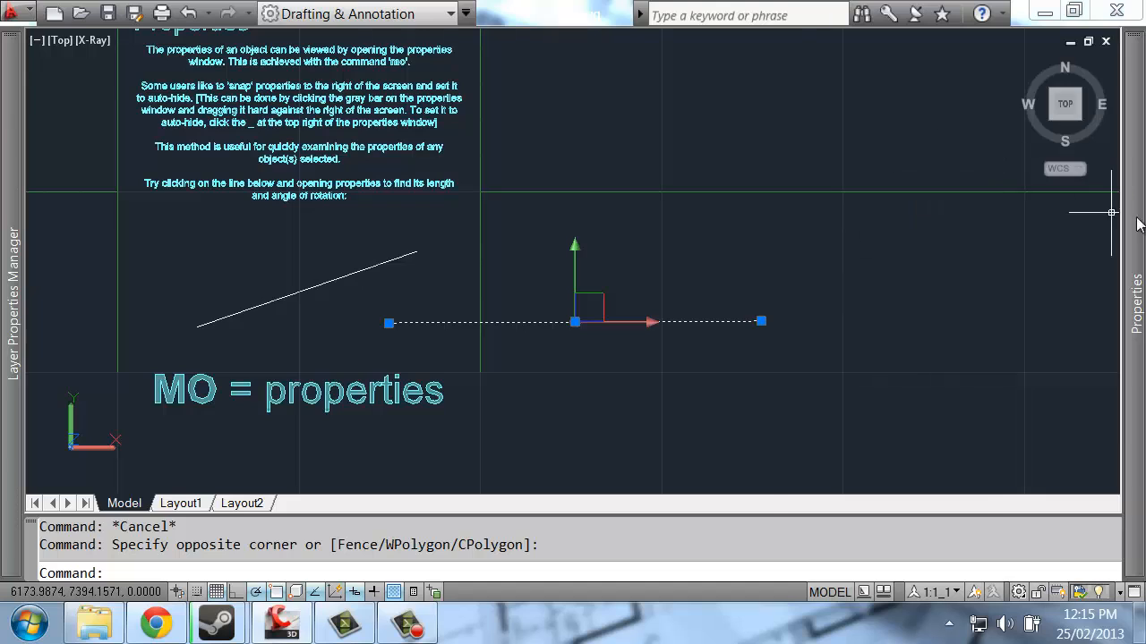
pyautogui.moveTo(1139, 224)
pyautogui.moveTo(1009, 172); pyautogui.dragTo(958, 182)
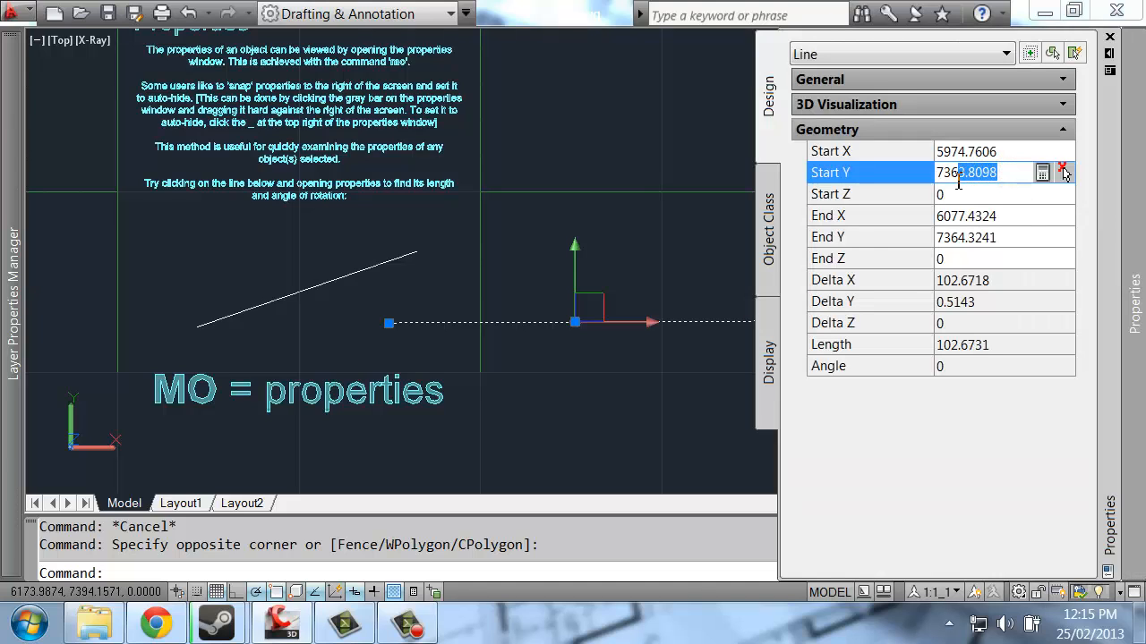
pyautogui.press('Tab')
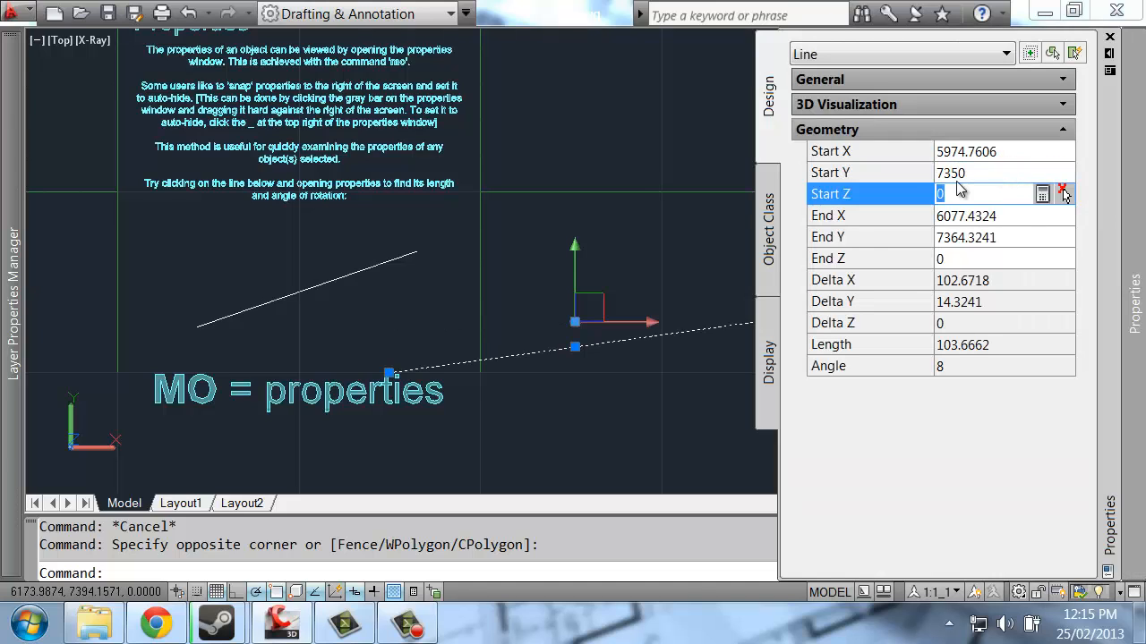
# Set the slightly tilted line's End Y coordinate to 7350 in its geometry properties
pyautogui.moveTo(1018, 235); pyautogui.dragTo(954, 249)
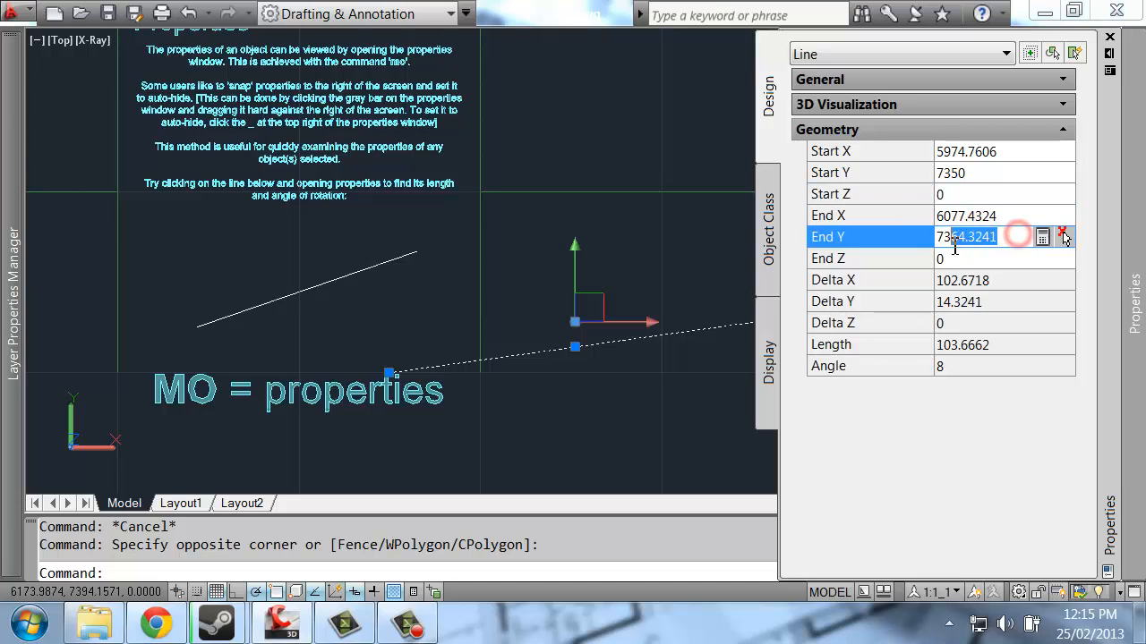
pyautogui.write('7350')
pyautogui.press('Tab')
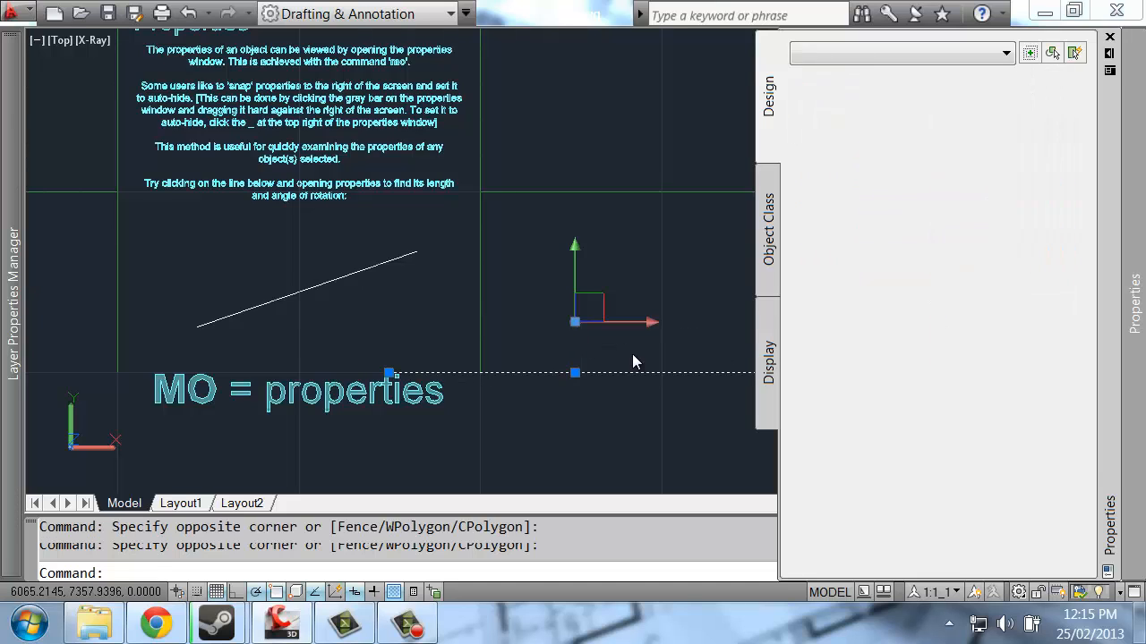
# Move the levelled horizontal line straight up a short distance with the Move command
pyautogui.moveTo(631, 353); pyautogui.dragTo(614, 325, button='middle')
pyautogui.write('m')
pyautogui.press('Return')
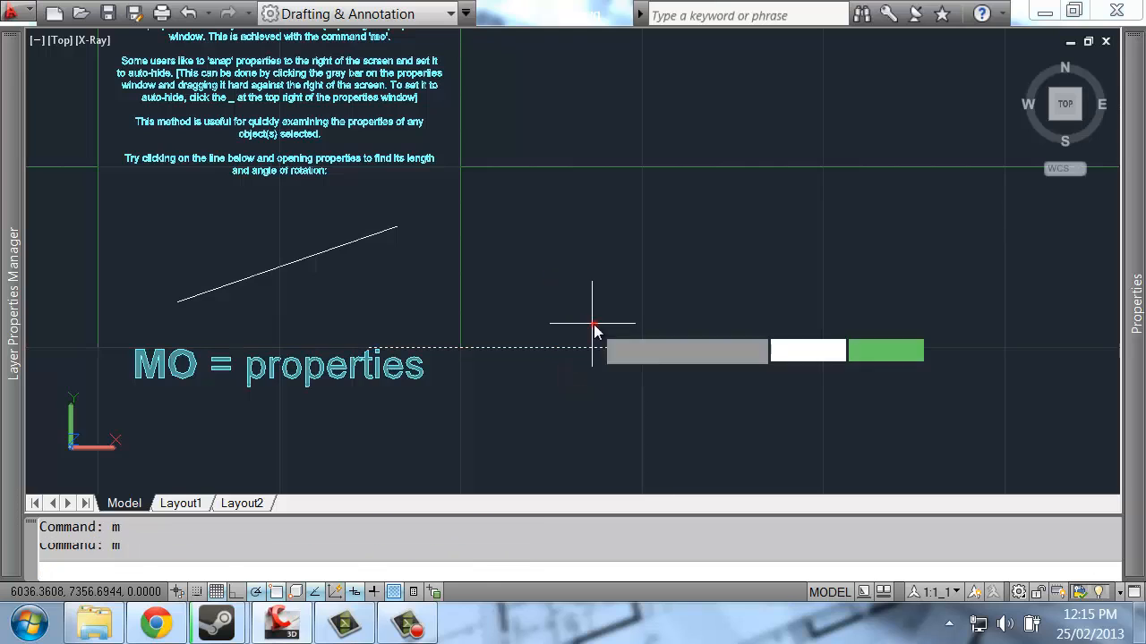
pyautogui.click(593, 324)
pyautogui.click(593, 271)
# Select the moved horizontal line and inspect it in the Properties palette
pyautogui.click(592, 331)
pyautogui.click(573, 288)
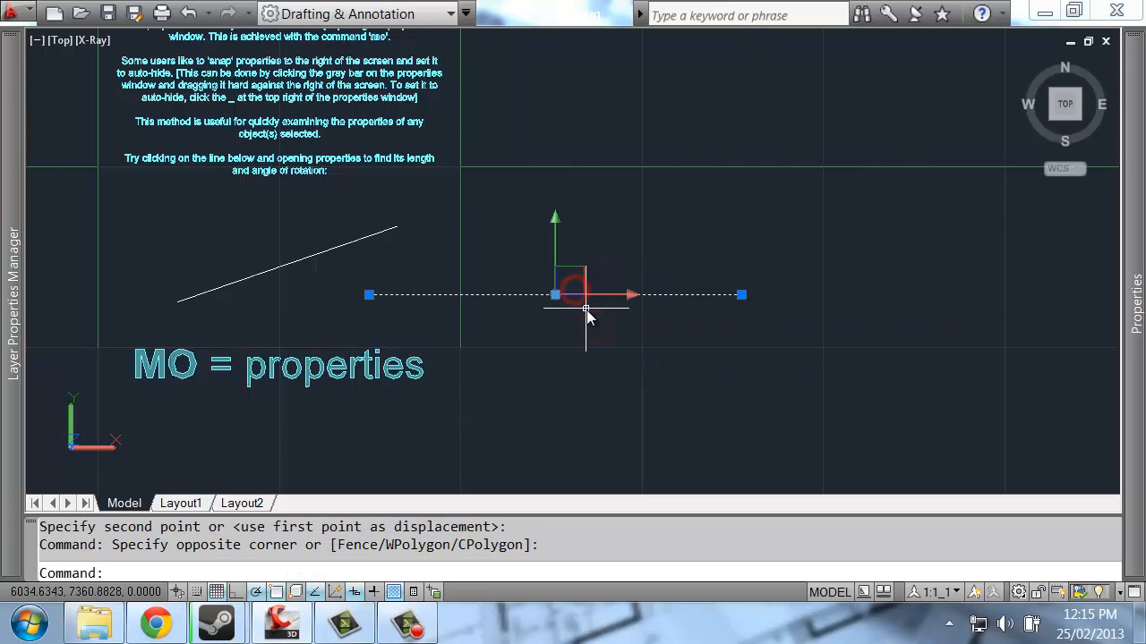
pyautogui.moveTo(1142, 382)
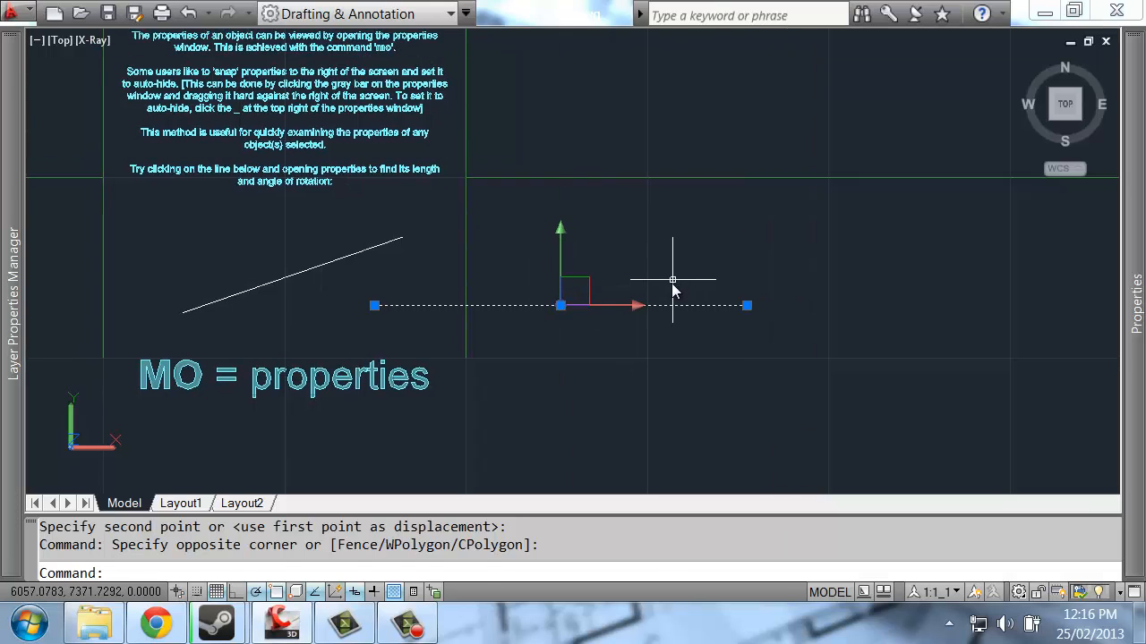
pyautogui.write('m')
pyautogui.press('Return')
pyautogui.click(673, 281)
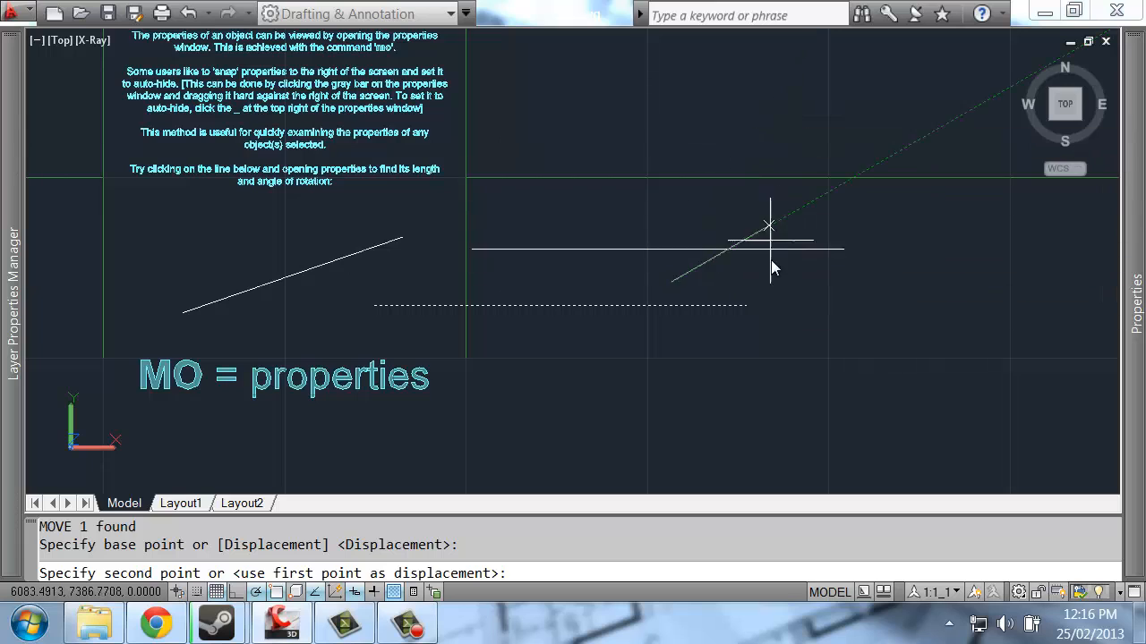
pyautogui.press('Escape')
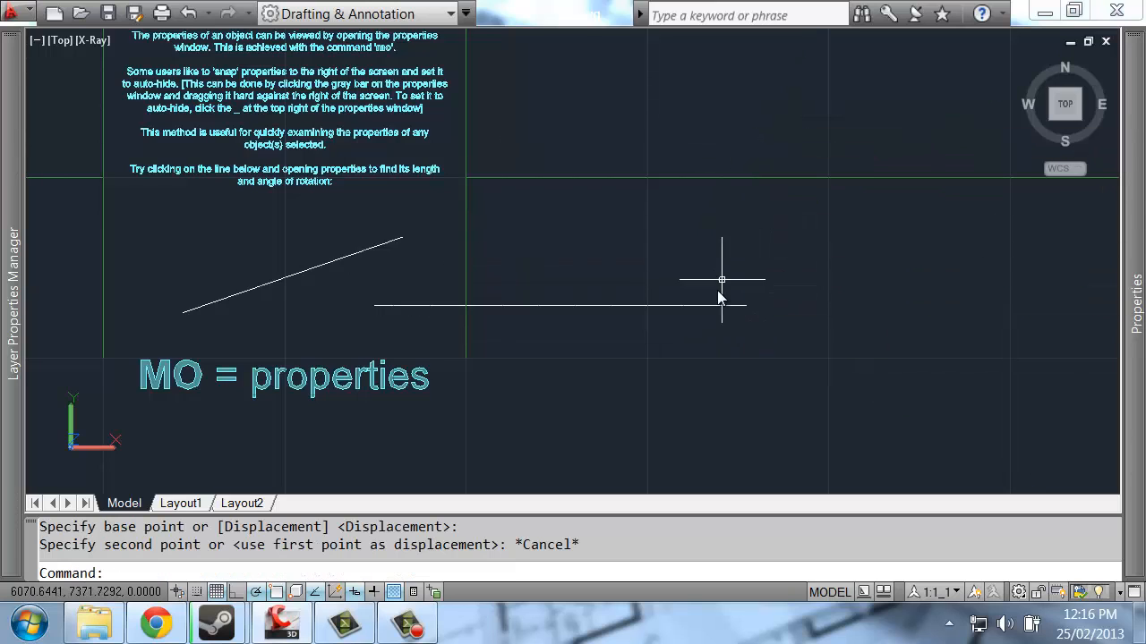
# Erase the long horizontal line, leaving only the exercise's original sloping line
pyautogui.click(668, 275)
pyautogui.click(623, 350)
pyautogui.press('Delete')
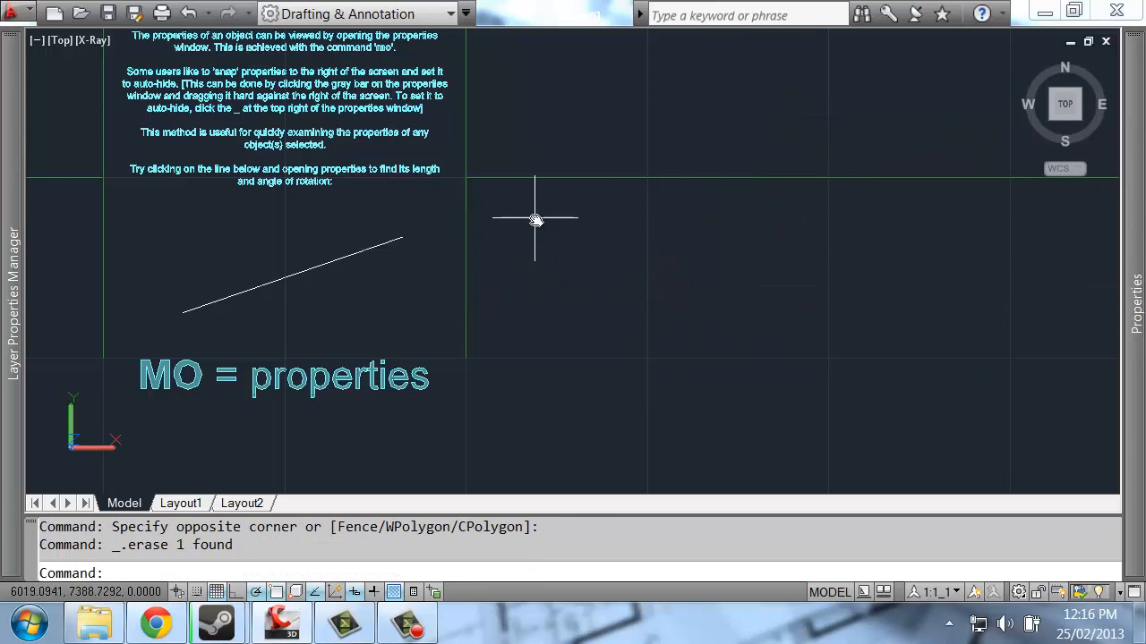
# Review the Properties exercise 4 / 10 and read the instructions of the Pline exercise 5 / 10
pyautogui.moveTo(535, 217)
pyautogui.mouseDown(button='middle')
pyautogui.moveTo(622, 320)
pyautogui.moveTo(757, 271)
pyautogui.mouseUp(button='middle')
pyautogui.moveTo(697, 333); pyautogui.dragTo(667, 325, button='middle')
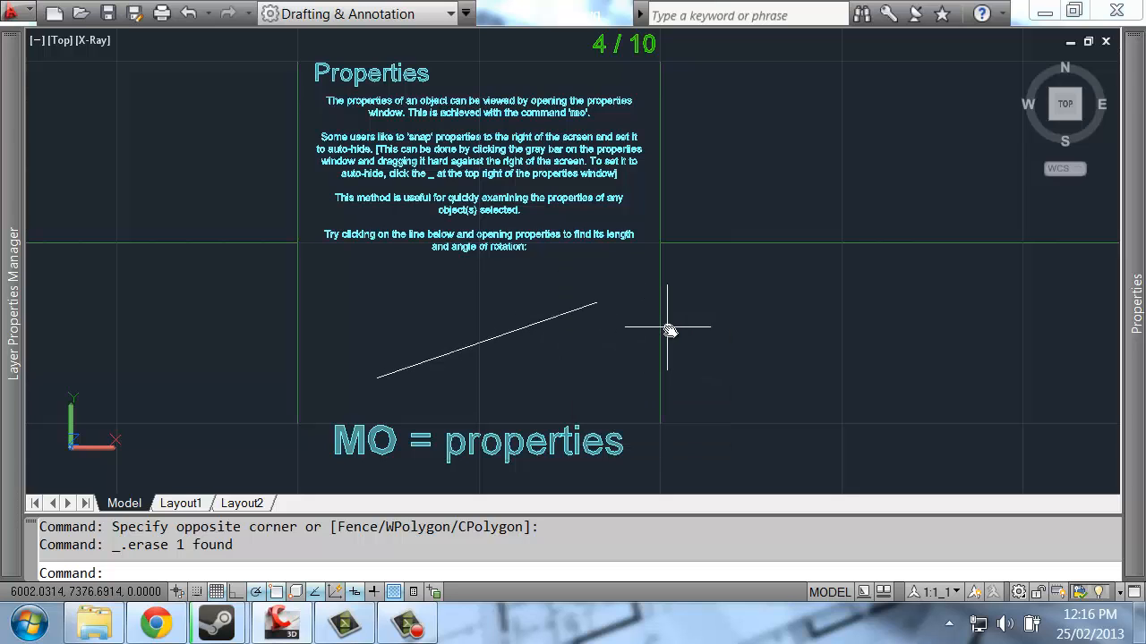
pyautogui.moveTo(812, 187); pyautogui.dragTo(729, 224, button='middle')
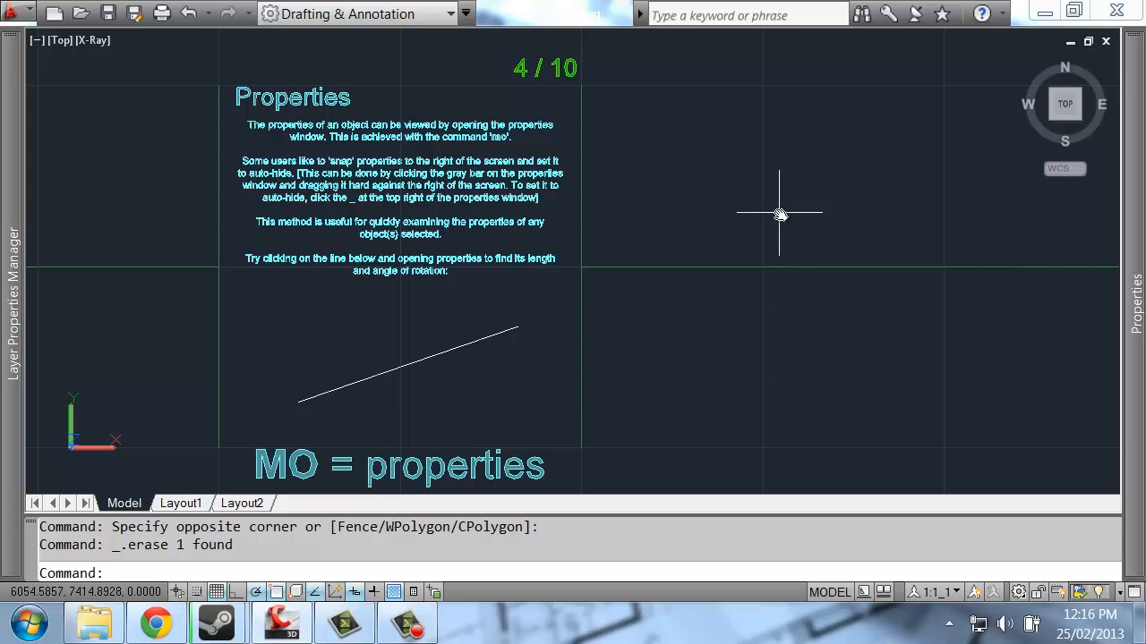
pyautogui.moveTo(865, 248)
pyautogui.mouseDown(button='middle')
pyautogui.moveTo(806, 260)
pyautogui.moveTo(740, 231)
pyautogui.mouseUp(button='middle')
pyautogui.scroll(-2, 748, 207)
pyautogui.moveTo(818, 207); pyautogui.dragTo(603, 214, button='middle')
pyautogui.moveTo(852, 231)
pyautogui.mouseDown(button='middle')
pyautogui.moveTo(455, 216)
pyautogui.moveTo(559, 220)
pyautogui.mouseUp(button='middle')
pyautogui.scroll(2, 559, 251)
pyautogui.moveTo(403, 220); pyautogui.dragTo(445, 226, button='middle')
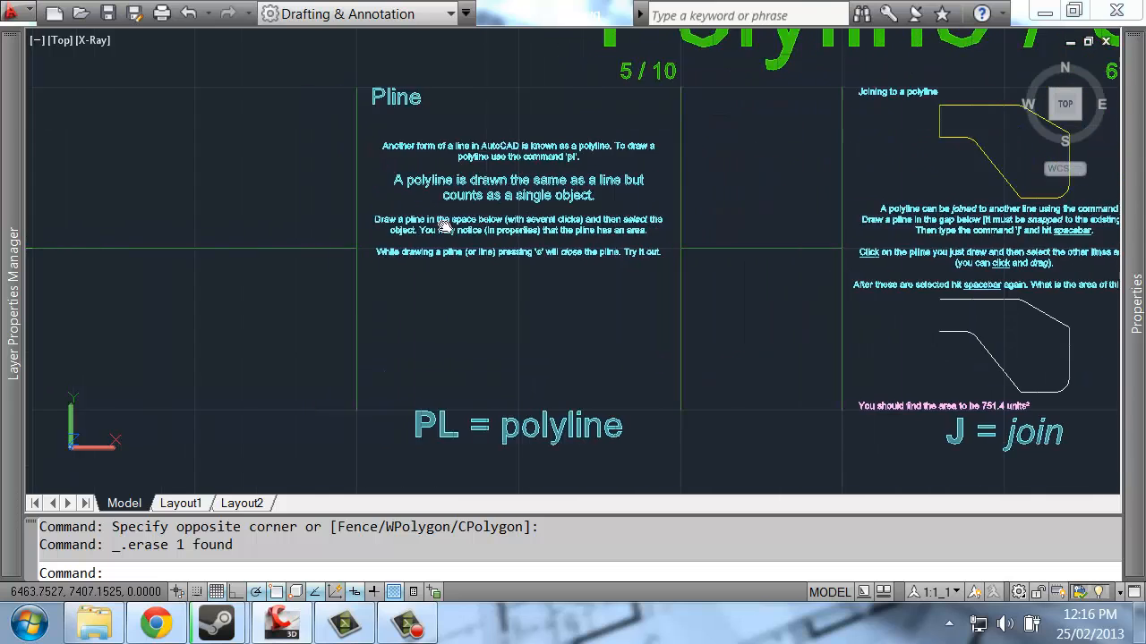
pyautogui.moveTo(818, 224); pyautogui.dragTo(761, 215, button='middle')
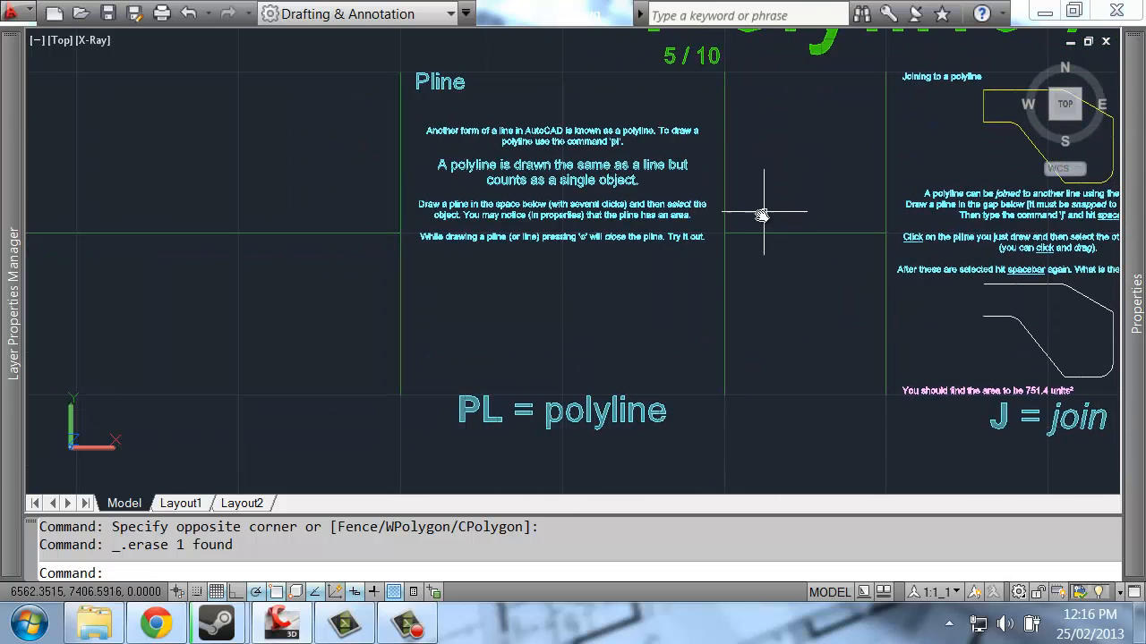
pyautogui.moveTo(458, 90); pyautogui.dragTo(433, 93, button='middle')
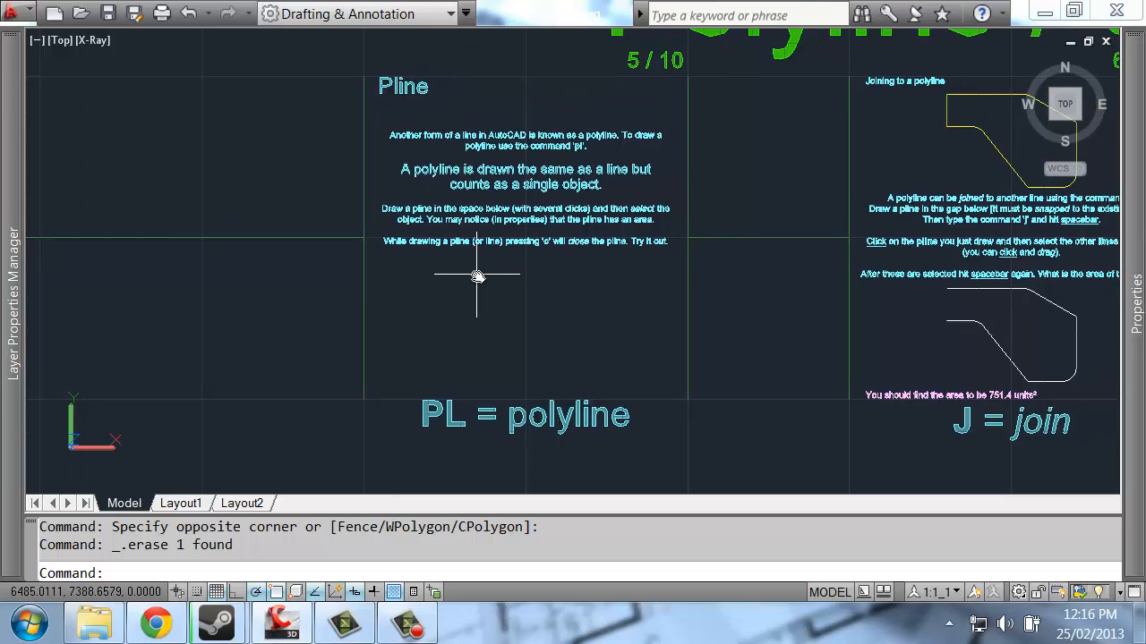
# Draw a zigzag of five connected line segments in the blank space below the Pline instructions
pyautogui.write('l')
pyautogui.press('Return')
pyautogui.click(401, 313)
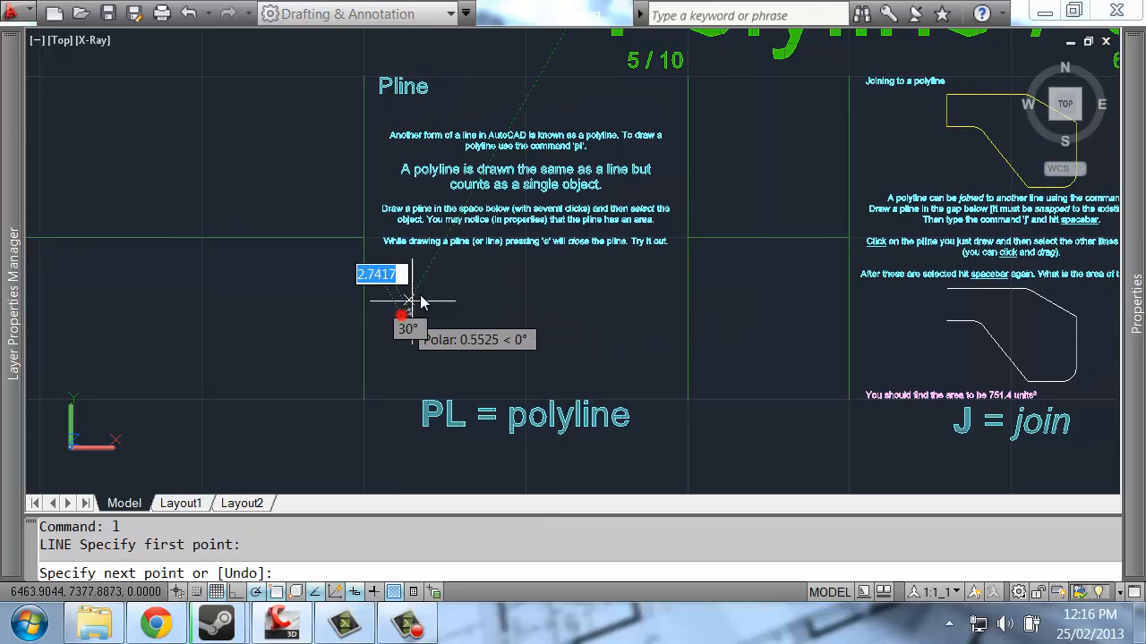
pyautogui.click(434, 295)
pyautogui.click(490, 328)
pyautogui.click(513, 286)
pyautogui.click(569, 318)
pyautogui.click(603, 301)
pyautogui.press('Escape')
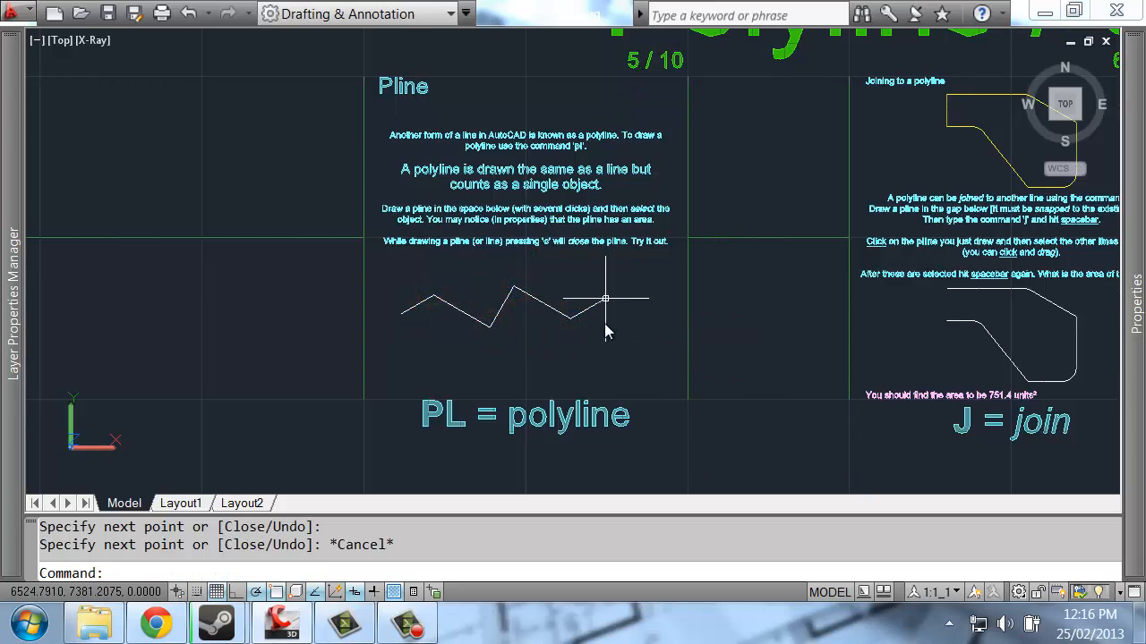
# Select individual segments of the zigzag one at a time to check how the lines are grouped
pyautogui.click(560, 304)
pyautogui.click(537, 324)
pyautogui.press('Escape')
pyautogui.click(501, 307)
pyautogui.press('Escape')
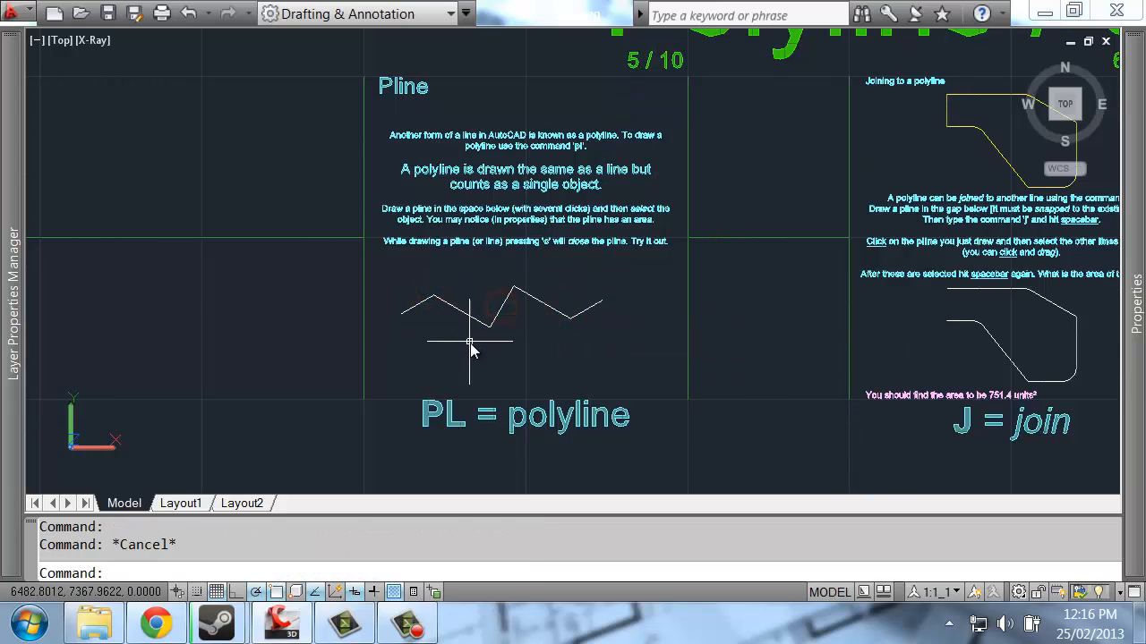
pyautogui.write('pl')
pyautogui.press('Return')
pyautogui.press('Escape')
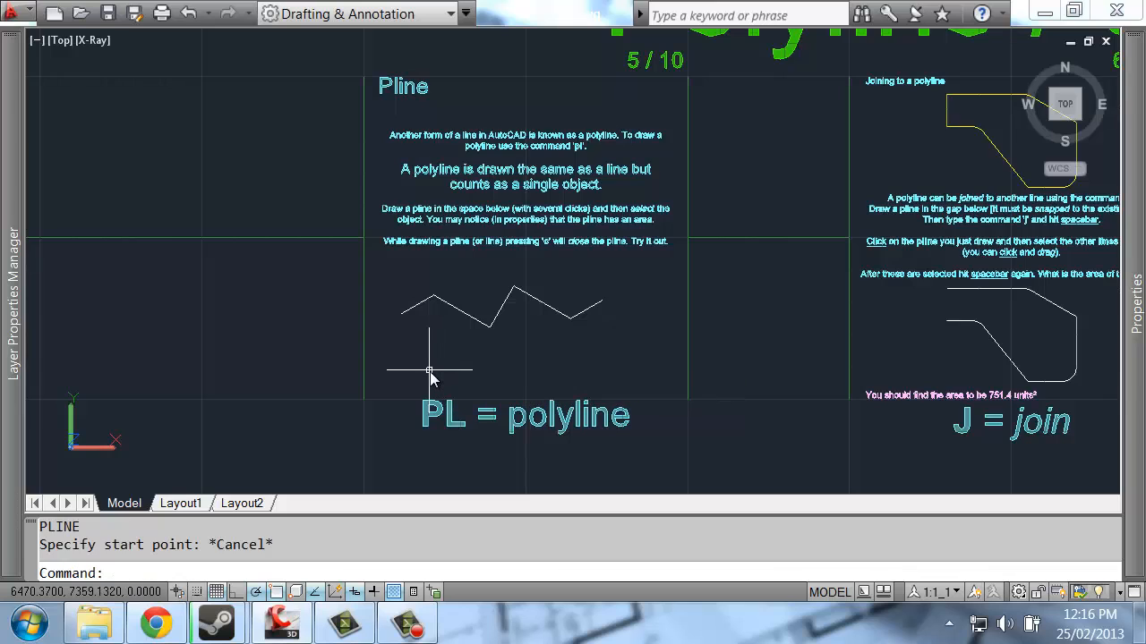
# Draw a five-segment zigzag polyline just below the zigzag made of separate lines
pyautogui.write('PL')
pyautogui.press('Return')
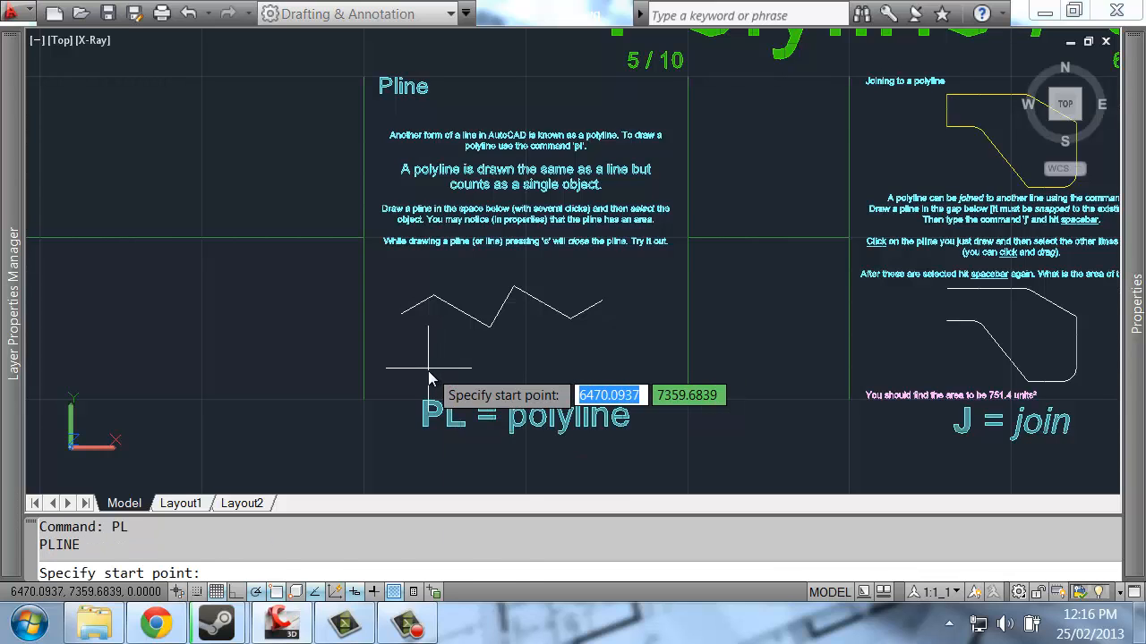
pyautogui.click(422, 371)
pyautogui.click(464, 350)
pyautogui.click(513, 376)
pyautogui.click(550, 355)
pyautogui.click(606, 376)
pyautogui.click(651, 338)
pyautogui.press('Escape')
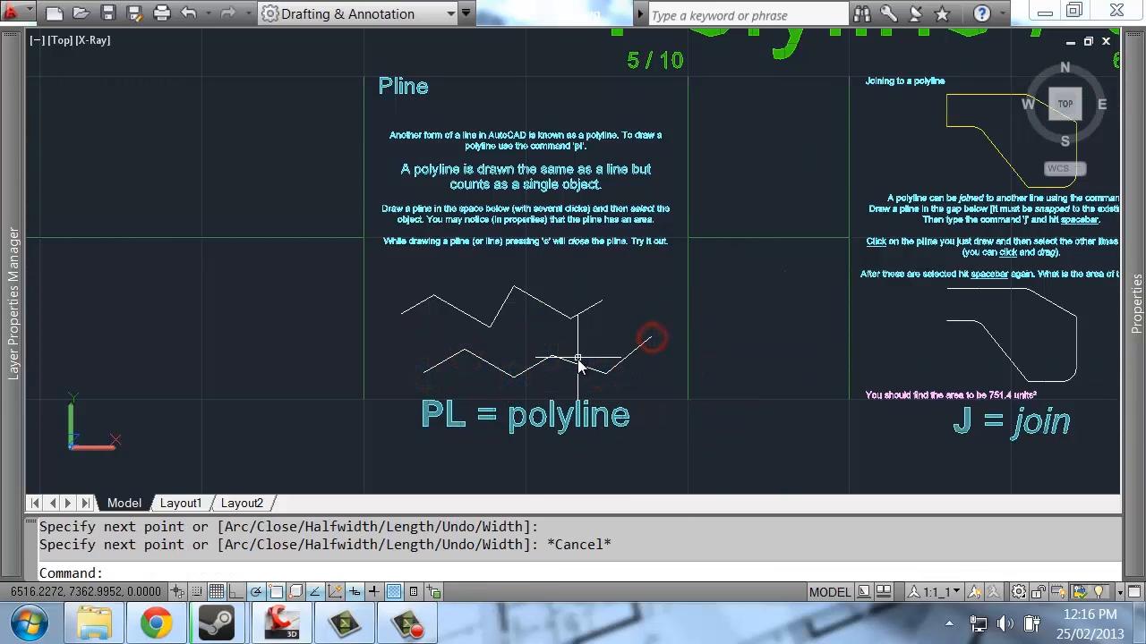
# Compare selecting the polyline with selecting a single line segment, and erase both zigzags
pyautogui.click(577, 365)
pyautogui.press('Escape')
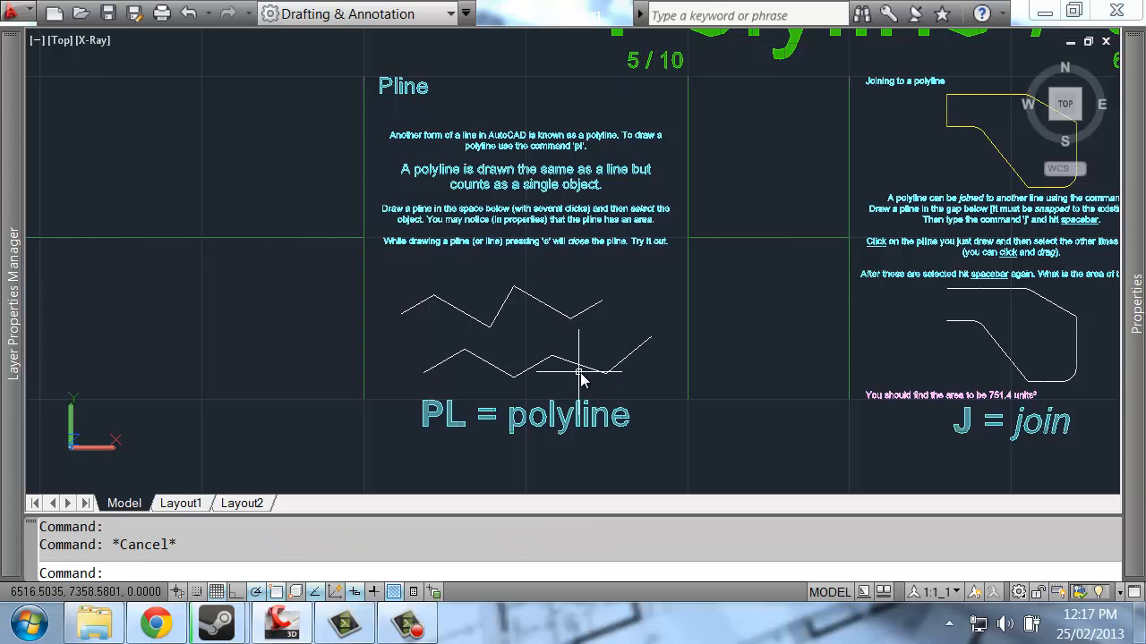
pyautogui.click(580, 366)
pyautogui.press('Escape')
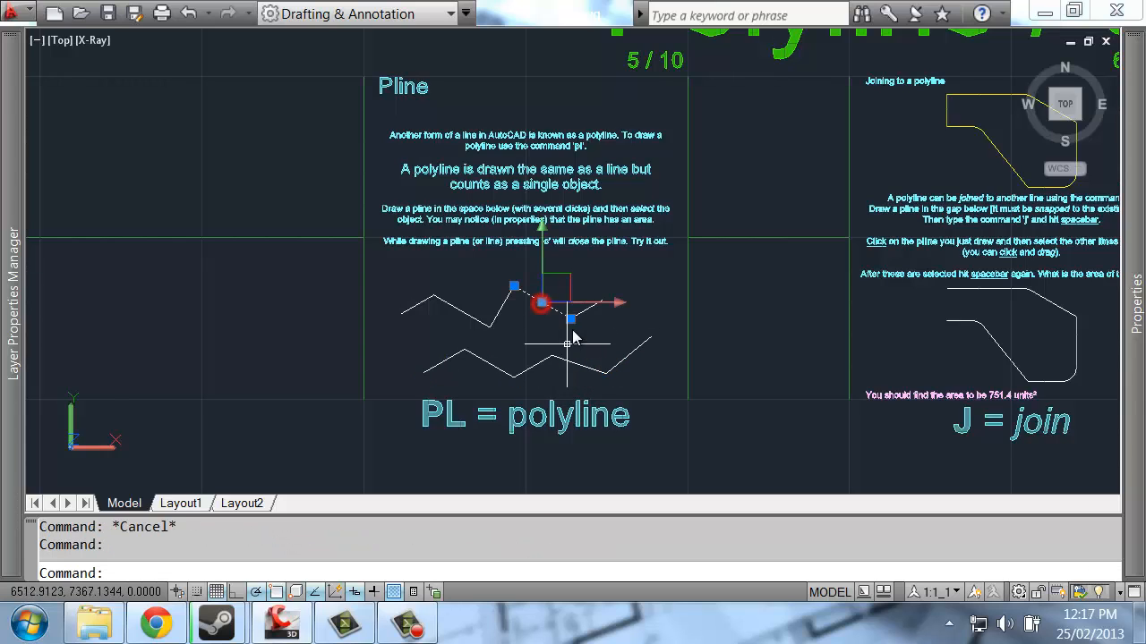
pyautogui.click(624, 288)
pyautogui.press('Delete')
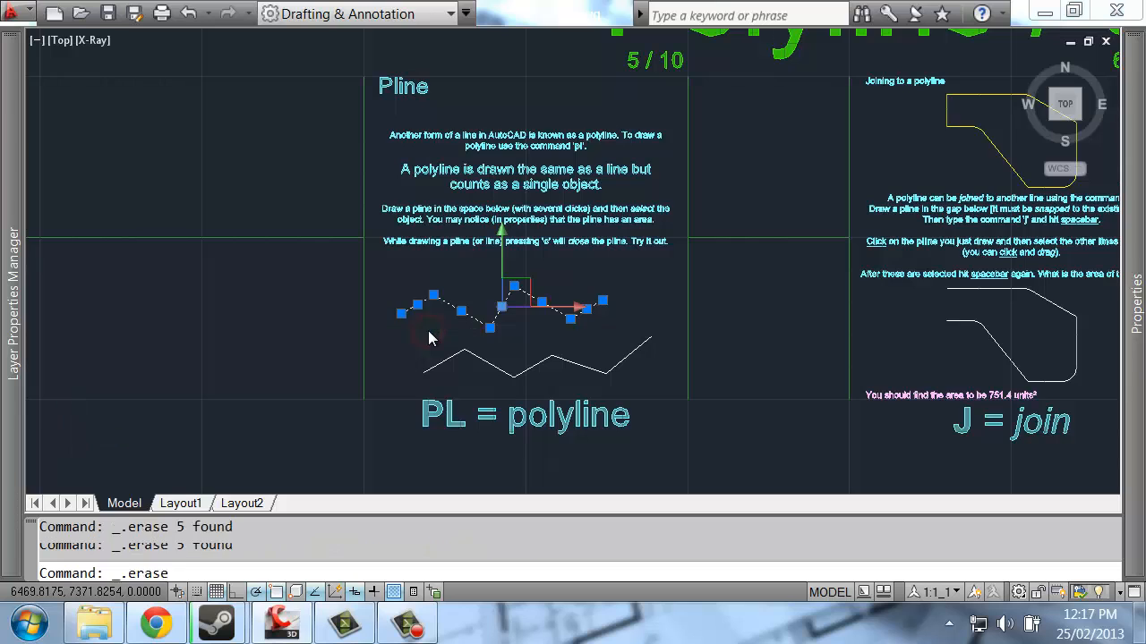
# Draw an irregular seven-vertex polyline below the Pline instructions and finish it with the Close option
pyautogui.write('pl')
pyautogui.press('Return')
pyautogui.click(609, 320)
pyautogui.click(507, 287)
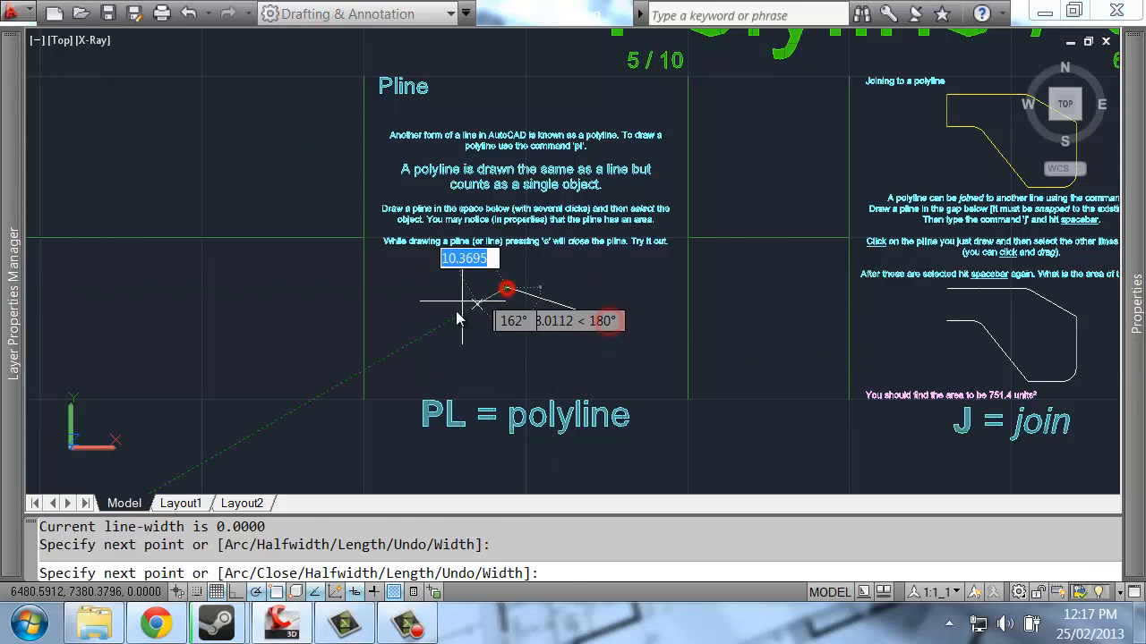
pyautogui.click(458, 316)
pyautogui.click(473, 343)
pyautogui.click(508, 363)
pyautogui.click(543, 341)
pyautogui.click(570, 358)
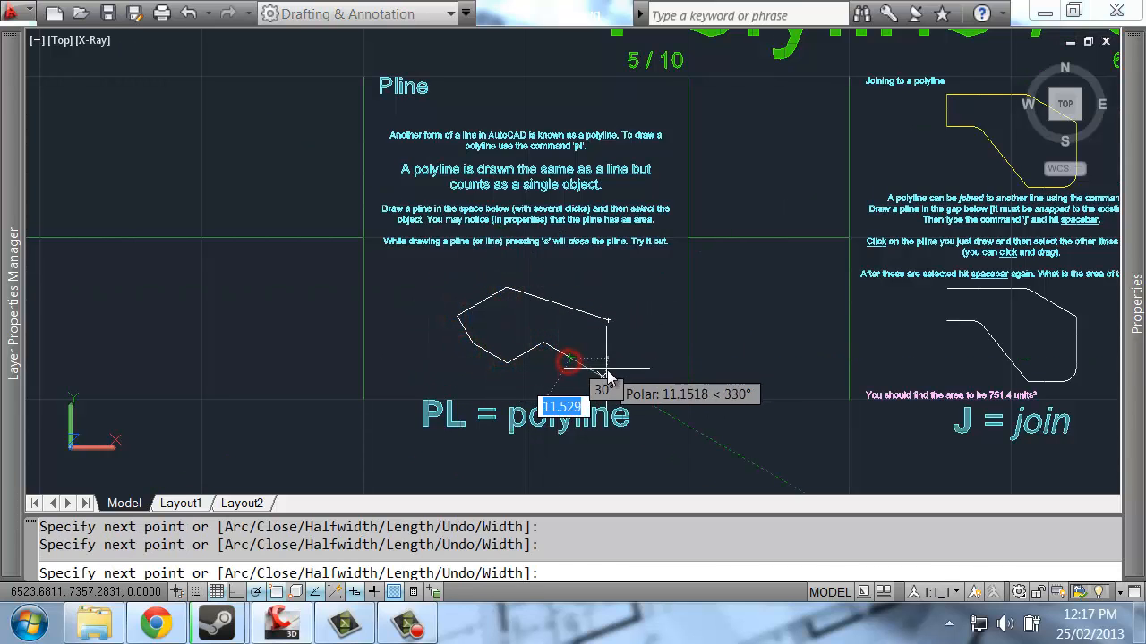
pyautogui.write('c')
pyautogui.press('Return')
# Select the closed polyline and examine its Area in the Properties palette
pyautogui.moveTo(606, 357); pyautogui.dragTo(587, 342)
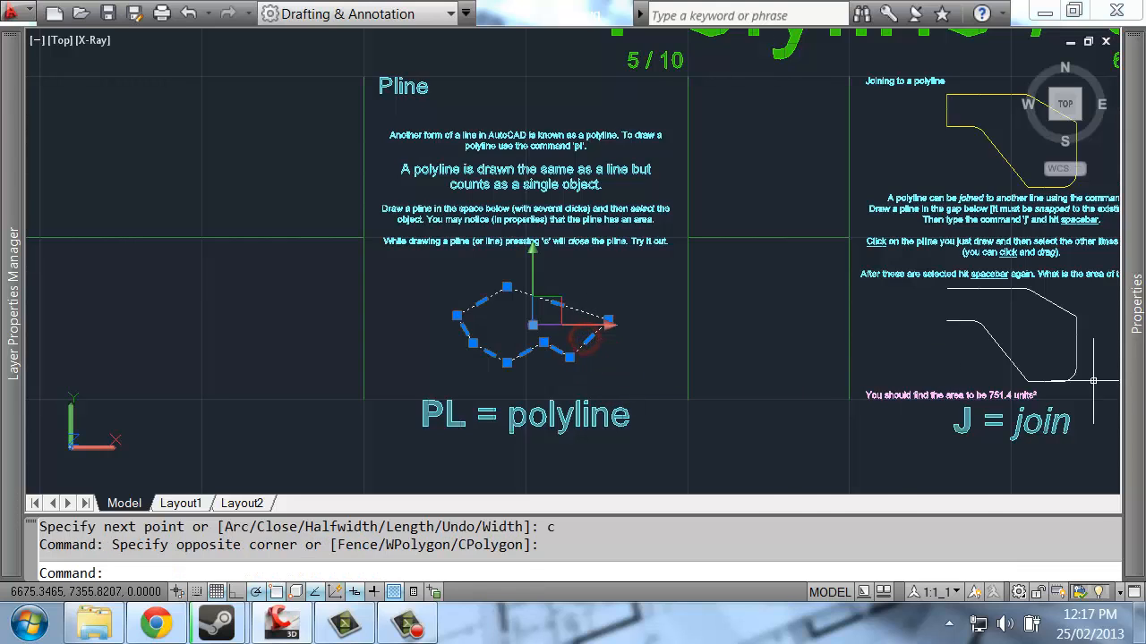
pyautogui.moveTo(1124, 385)
pyautogui.click(1062, 345)
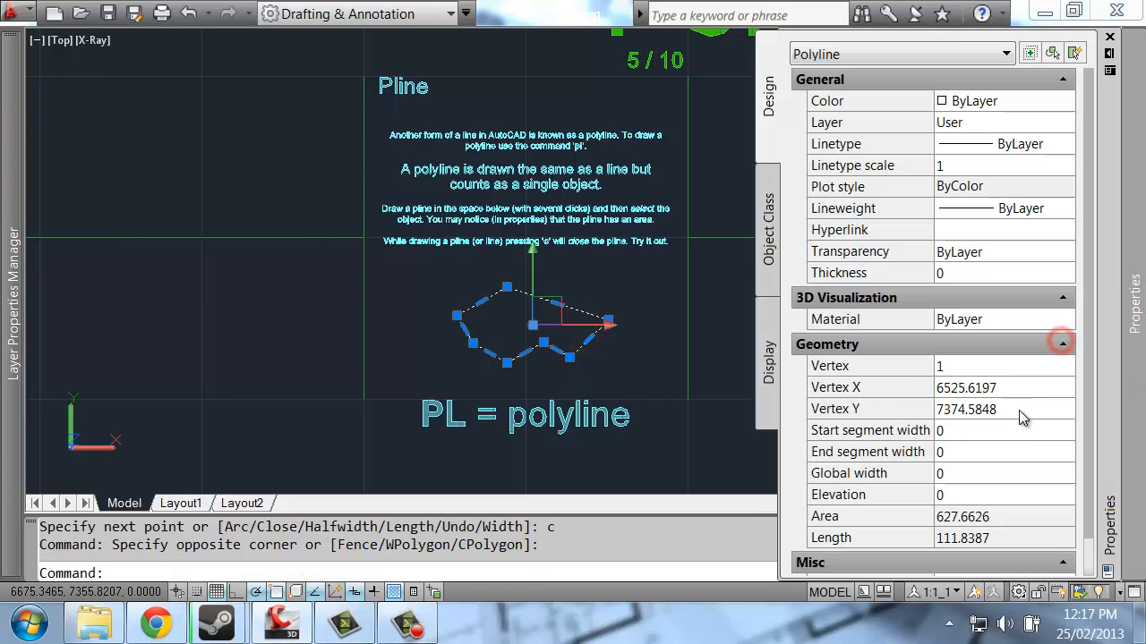
pyautogui.click(981, 517)
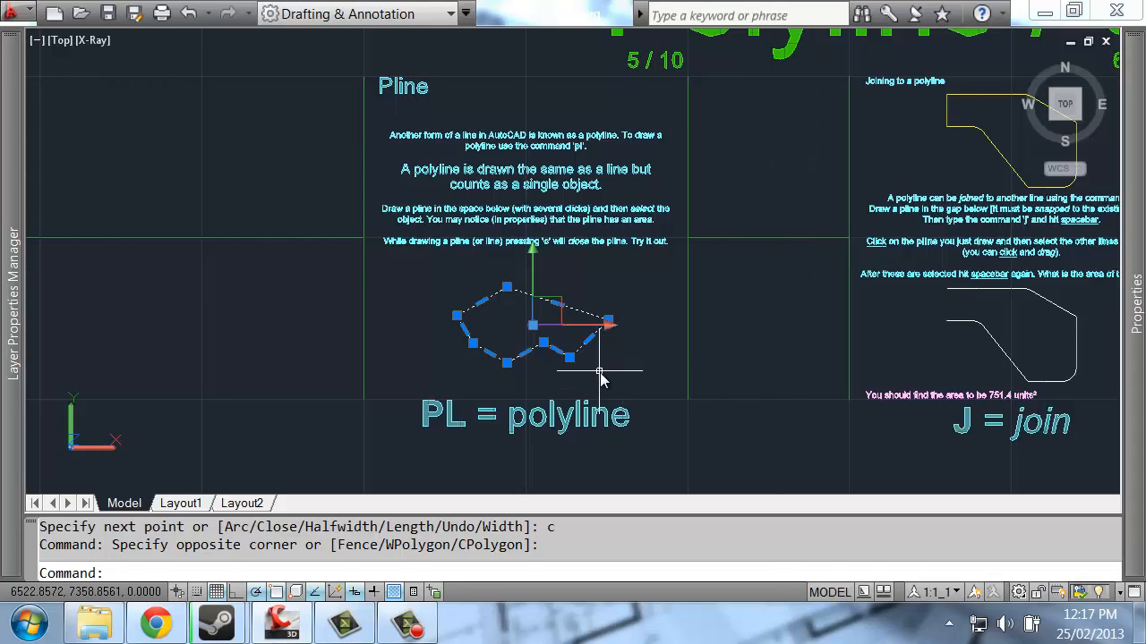
# Reselect the closed seven-vertex polyline and erase it
pyautogui.press('Escape')
pyautogui.click(581, 347)
pyautogui.moveTo(571, 361)
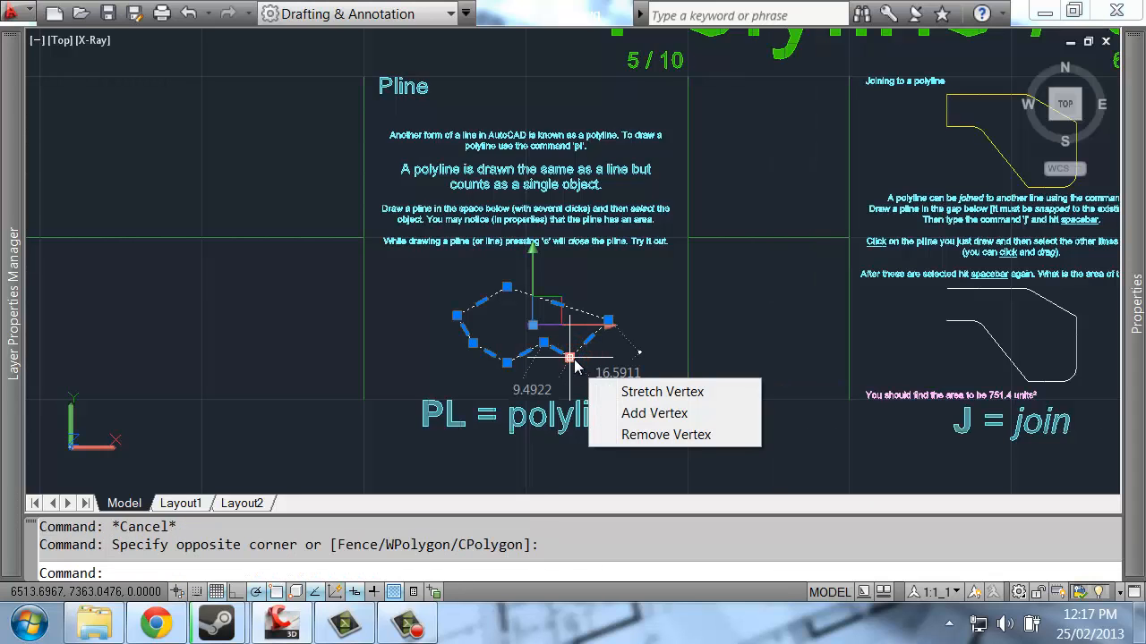
pyautogui.write('e')
pyautogui.press('Return')
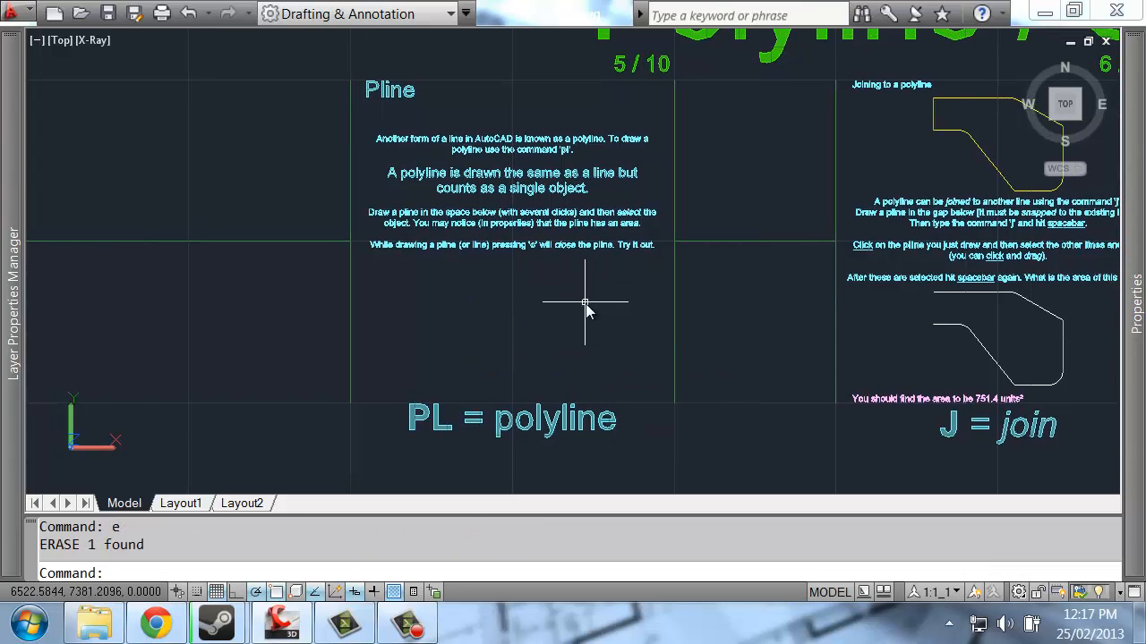
# Draw an open three-segment polyline in the exercise frame, with its open side facing right
pyautogui.write('pl')
pyautogui.press('Return')
pyautogui.click(580, 303)
pyautogui.click(409, 284)
pyautogui.click(409, 333)
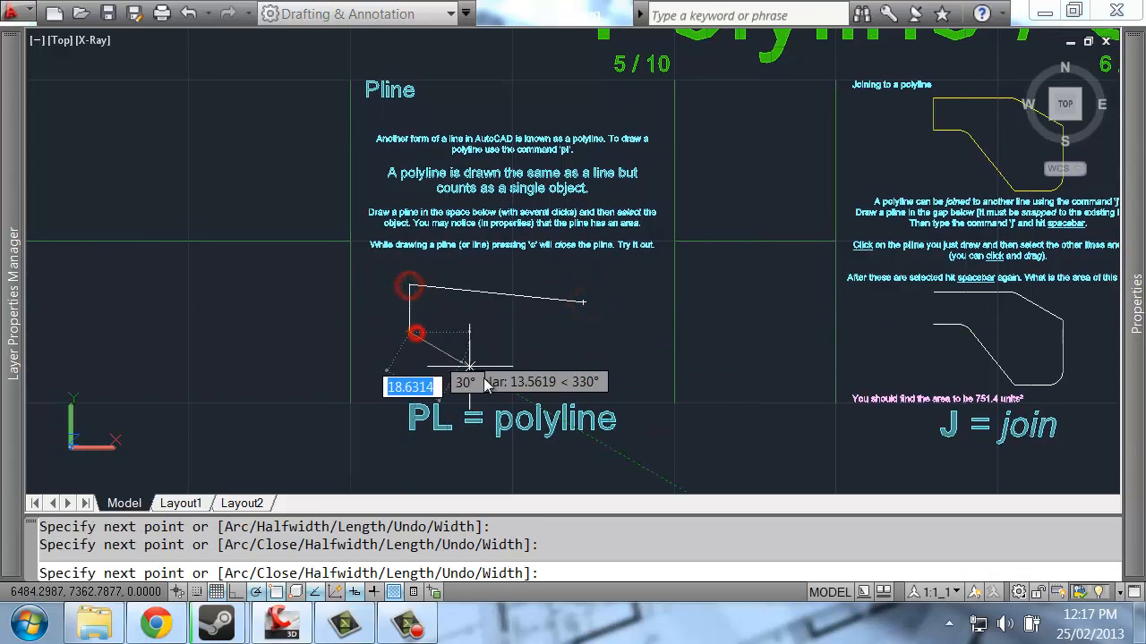
pyautogui.click(538, 359)
pyautogui.press('Return')
# Select the open polyline and examine its Area and Length in the Properties palette
pyautogui.click(582, 347)
pyautogui.click(484, 367)
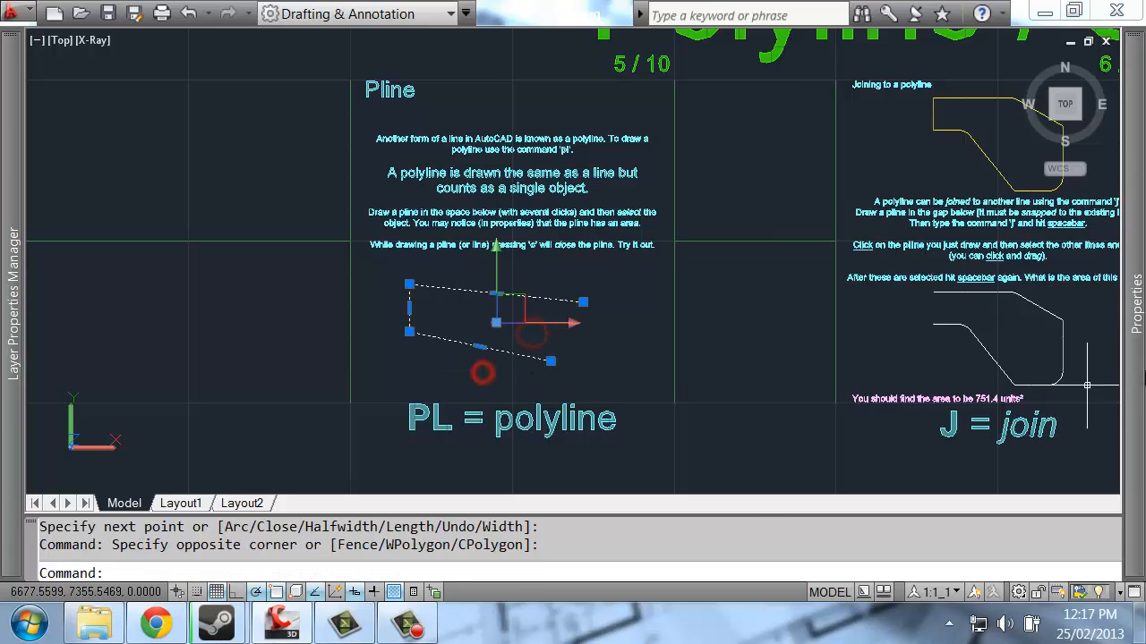
pyautogui.moveTo(1102, 381)
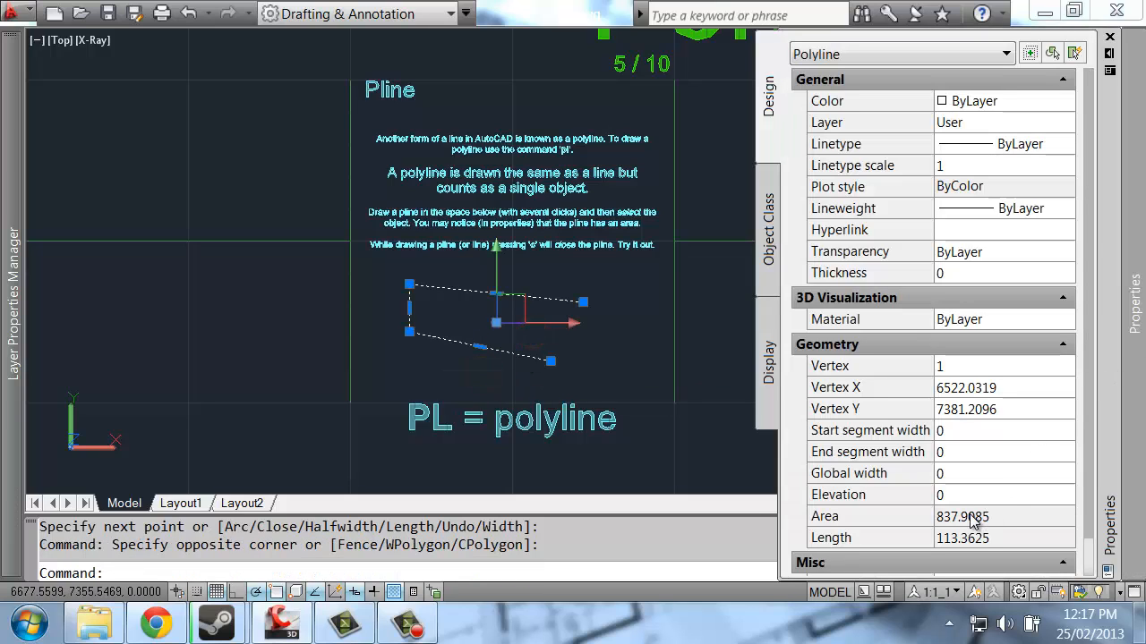
# Stretch the polyline's lower end vertex up across its upper segment and check the geometry properties for an area
pyautogui.click(550, 361)
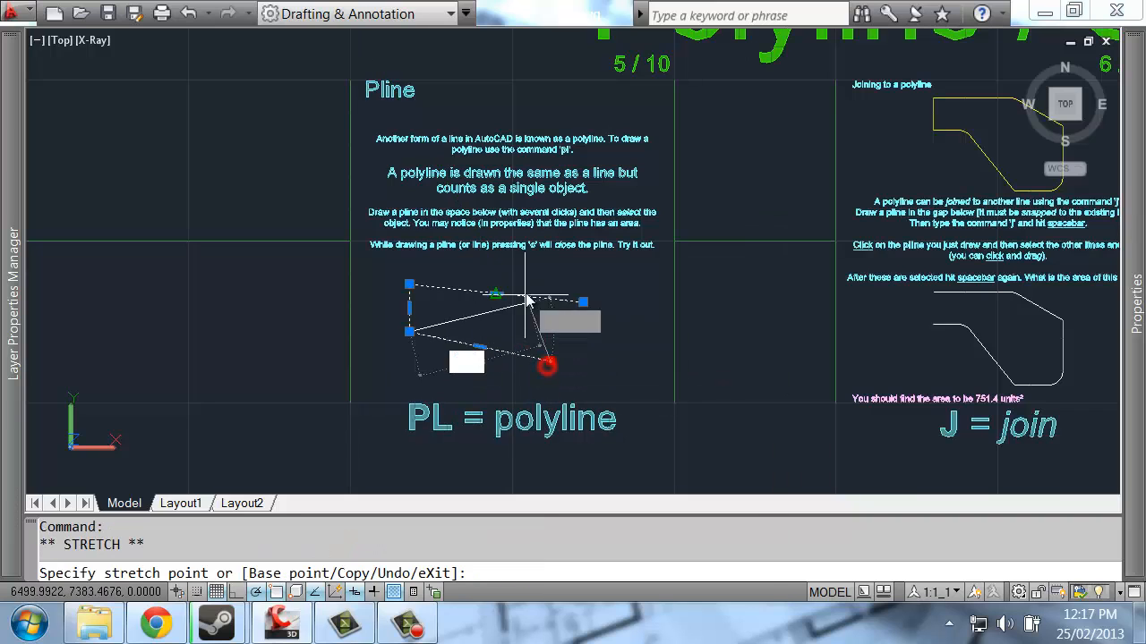
pyautogui.click(519, 276)
pyautogui.moveTo(1131, 400)
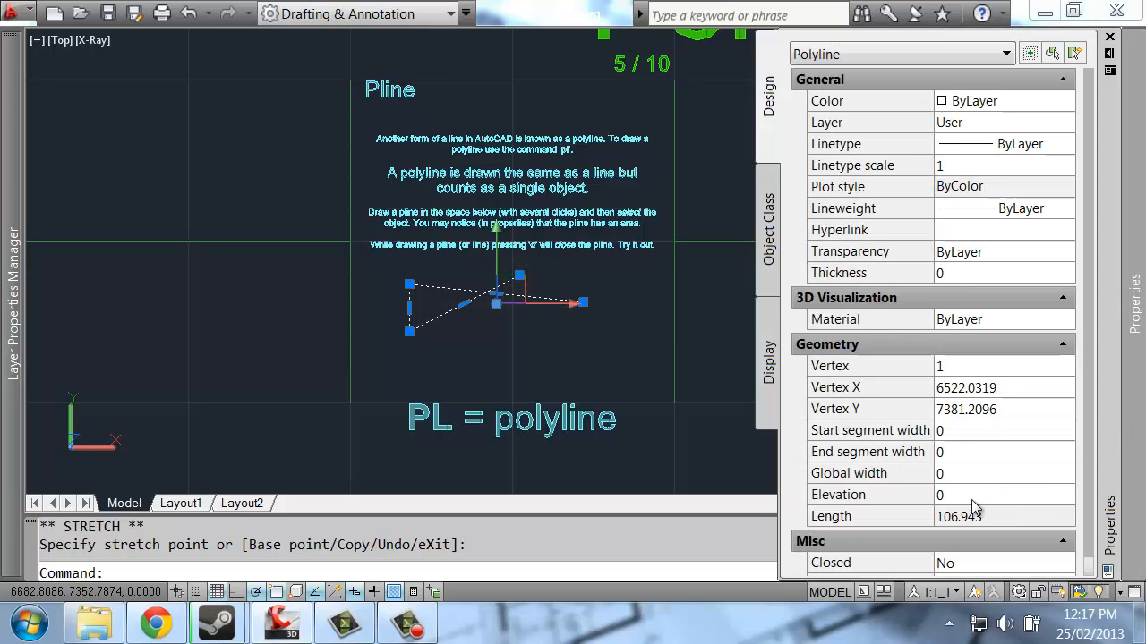
# Stretch the crossing end vertex back down below the upper segment and recheck the polyline's Area
pyautogui.click(519, 275)
pyautogui.click(563, 352)
pyautogui.moveTo(1101, 454)
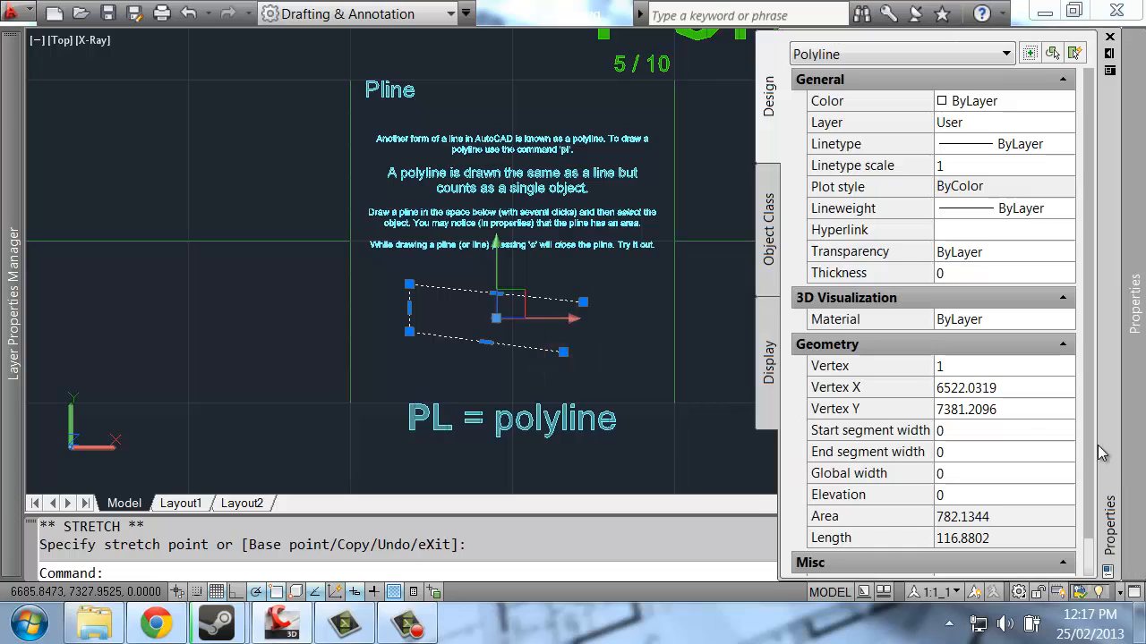
# Stretch the polyline's upper end vertex down below the lower segment and check the geometry properties for an area
pyautogui.click(582, 302)
pyautogui.click(493, 370)
pyautogui.moveTo(1132, 304)
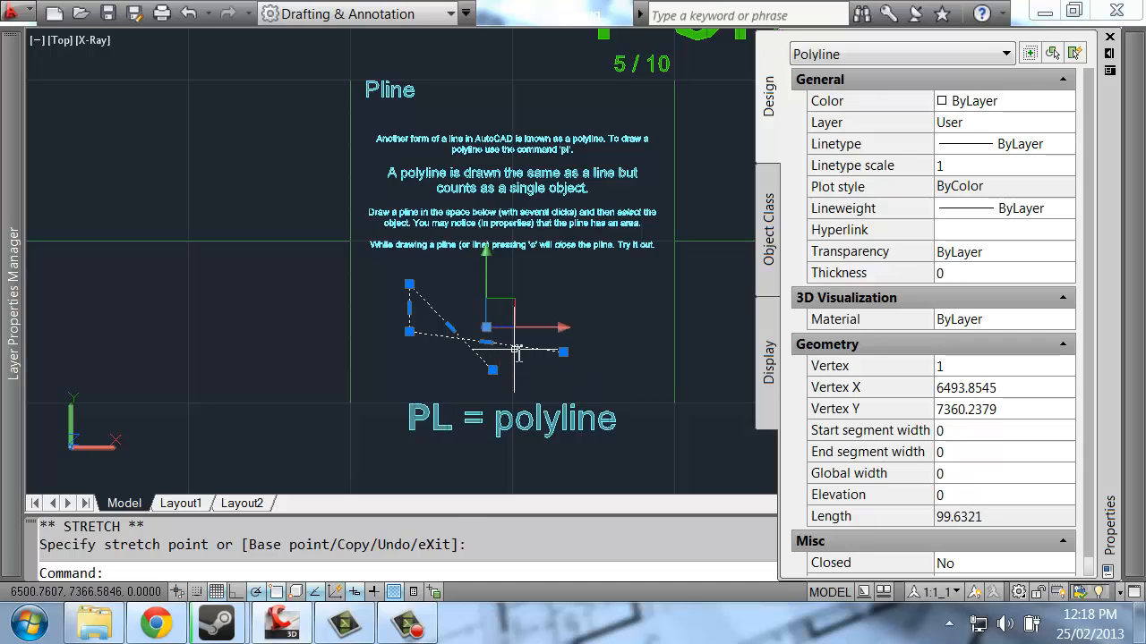
# Erase the self-crossing polyline and draw an open five-segment zigzag polyline in the Pline exercise frame
pyautogui.press('Delete')
pyautogui.moveTo(574, 312); pyautogui.dragTo(495, 314, button='middle')
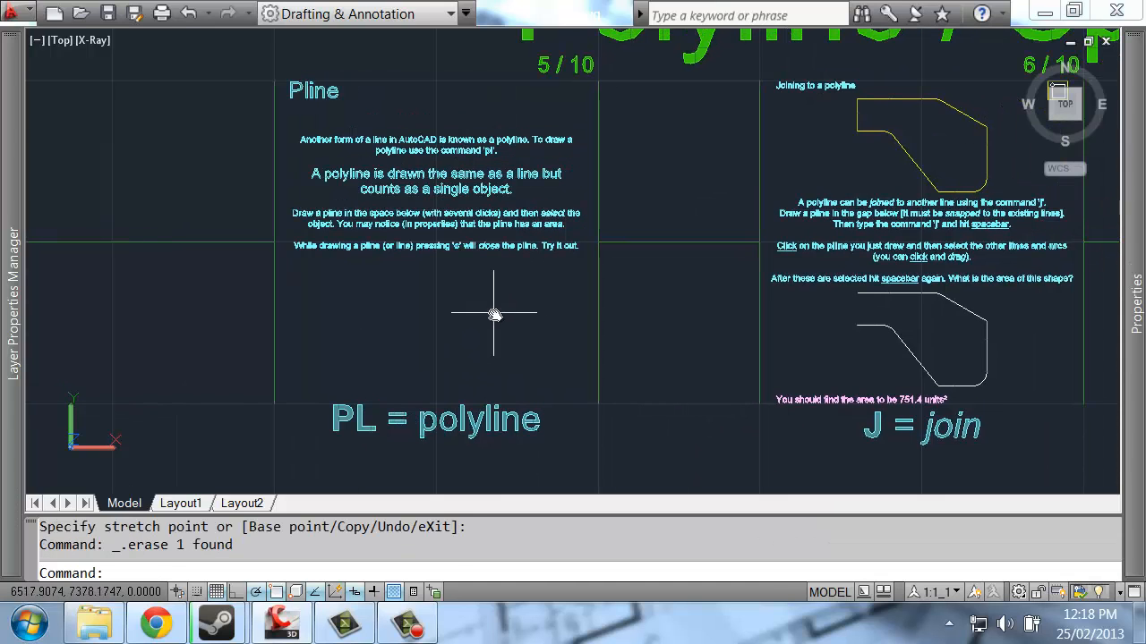
pyautogui.write('pl')
pyautogui.press('Return')
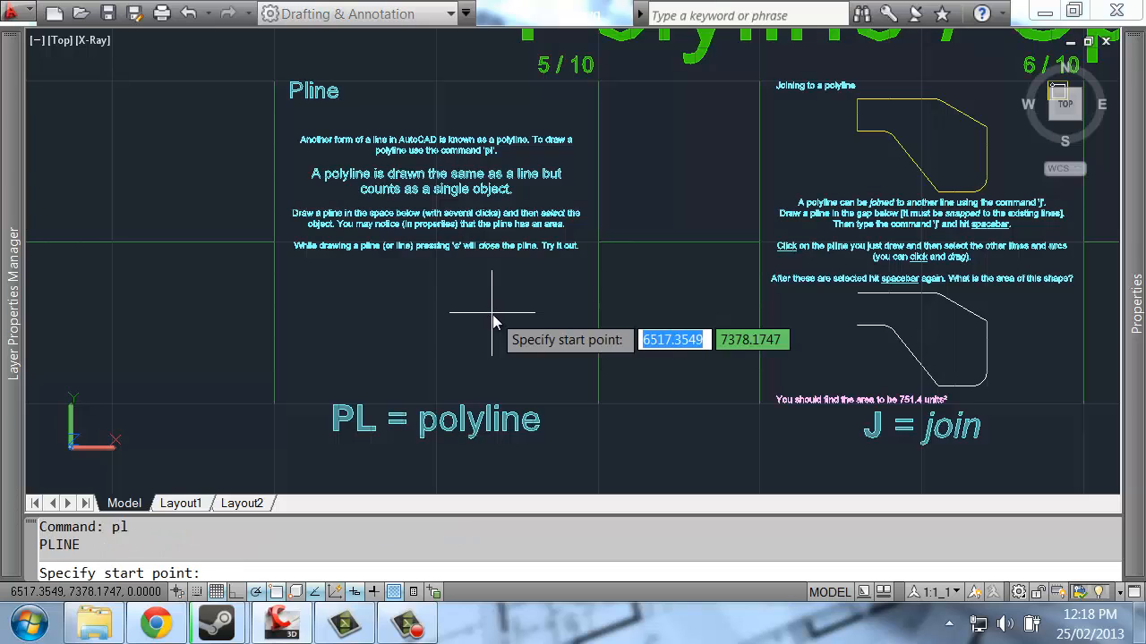
pyautogui.click(379, 323)
pyautogui.click(464, 298)
pyautogui.click(510, 340)
pyautogui.click(564, 310)
pyautogui.click(510, 381)
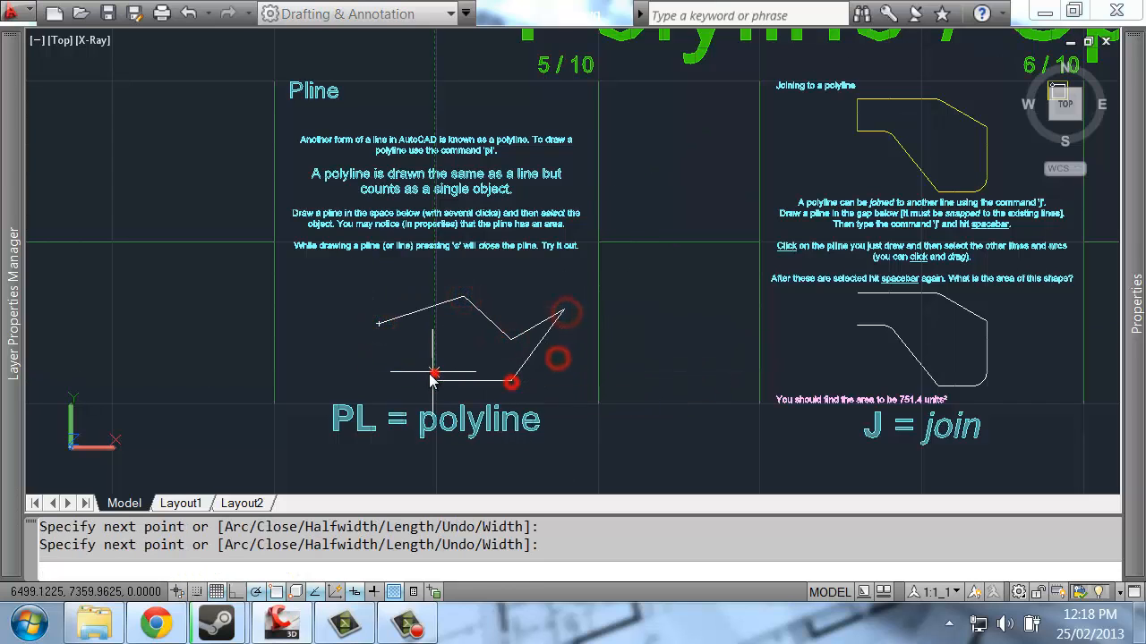
pyautogui.click(434, 380)
pyautogui.press('Escape')
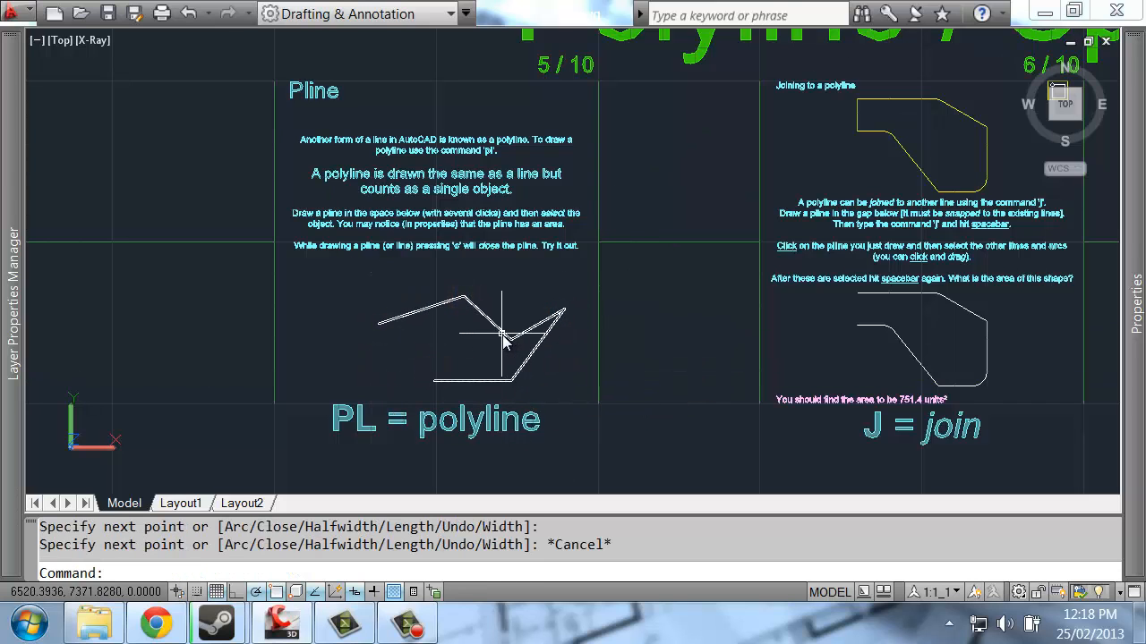
# Select the five-segment polyline as a single object and examine its Area and Length in the Properties palette
pyautogui.click(445, 305)
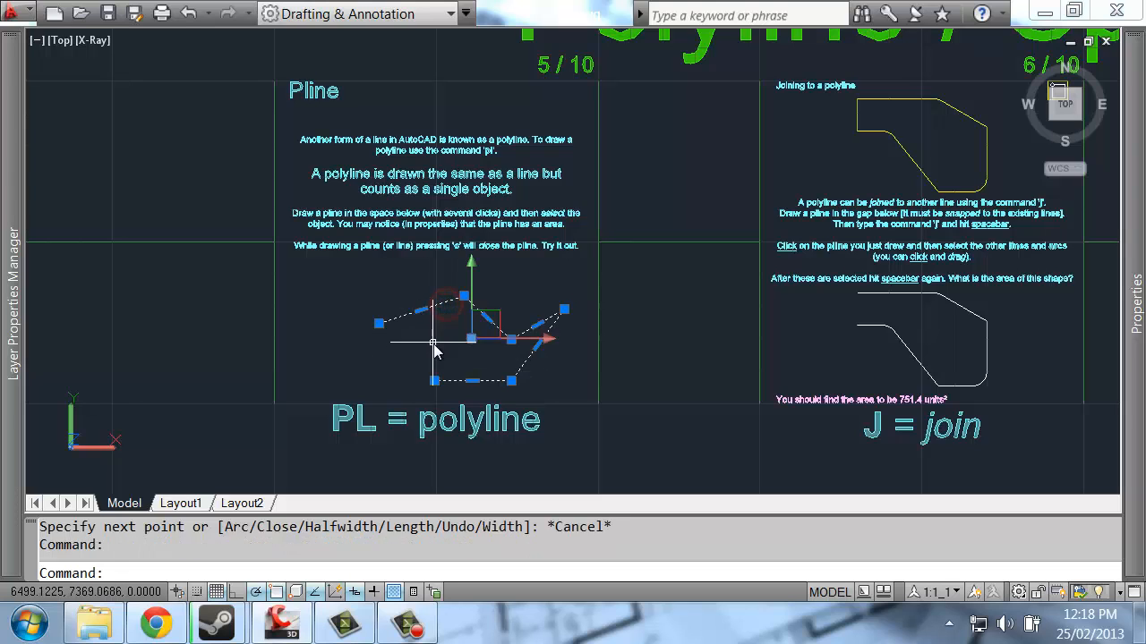
pyautogui.press('Escape')
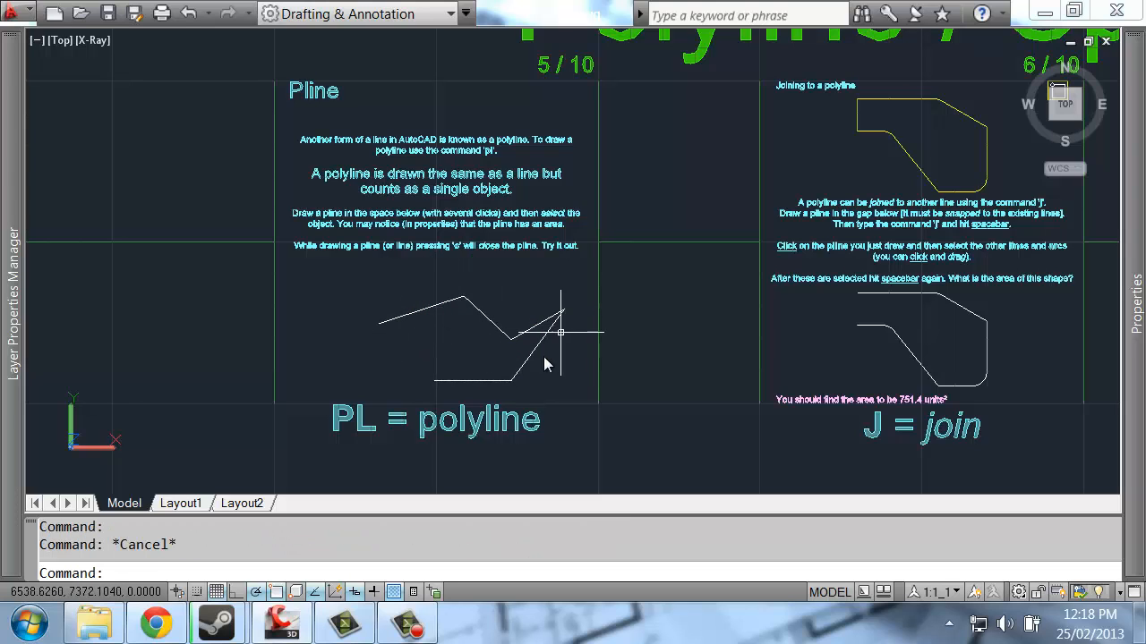
pyautogui.click(431, 314)
pyautogui.click(545, 299)
pyautogui.click(459, 360)
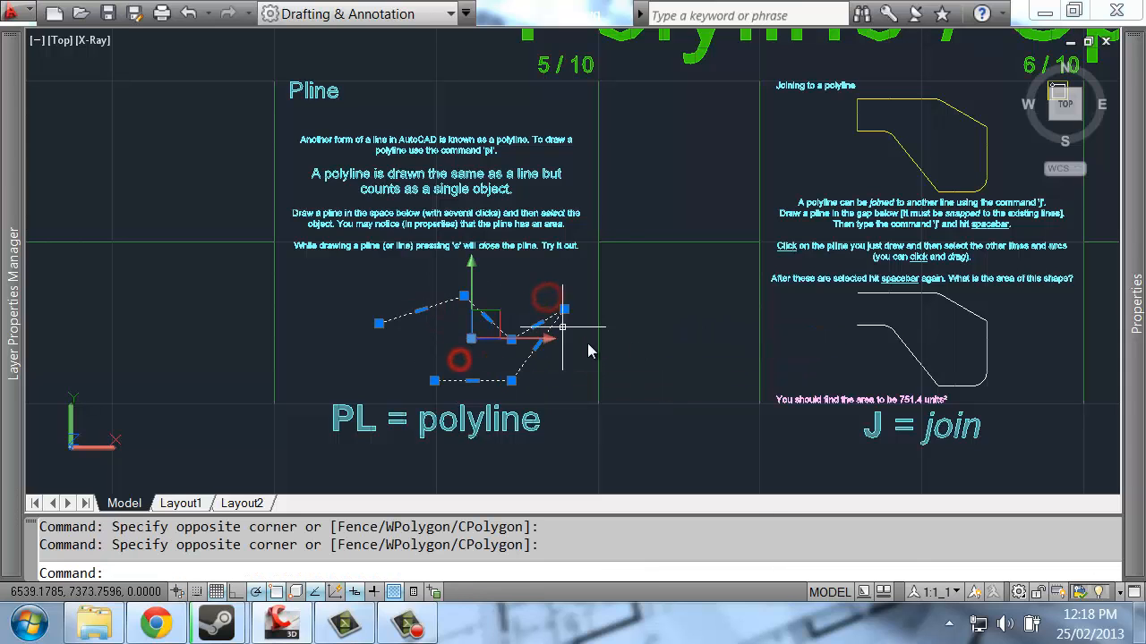
pyautogui.moveTo(1137, 179)
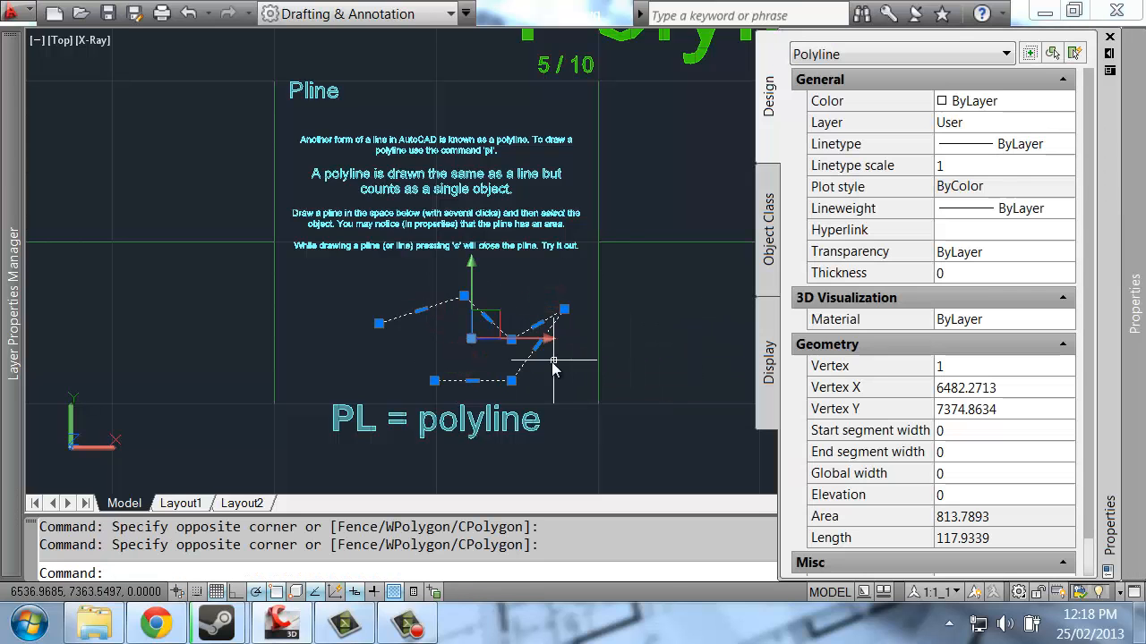
pyautogui.press('Escape')
pyautogui.click(494, 328)
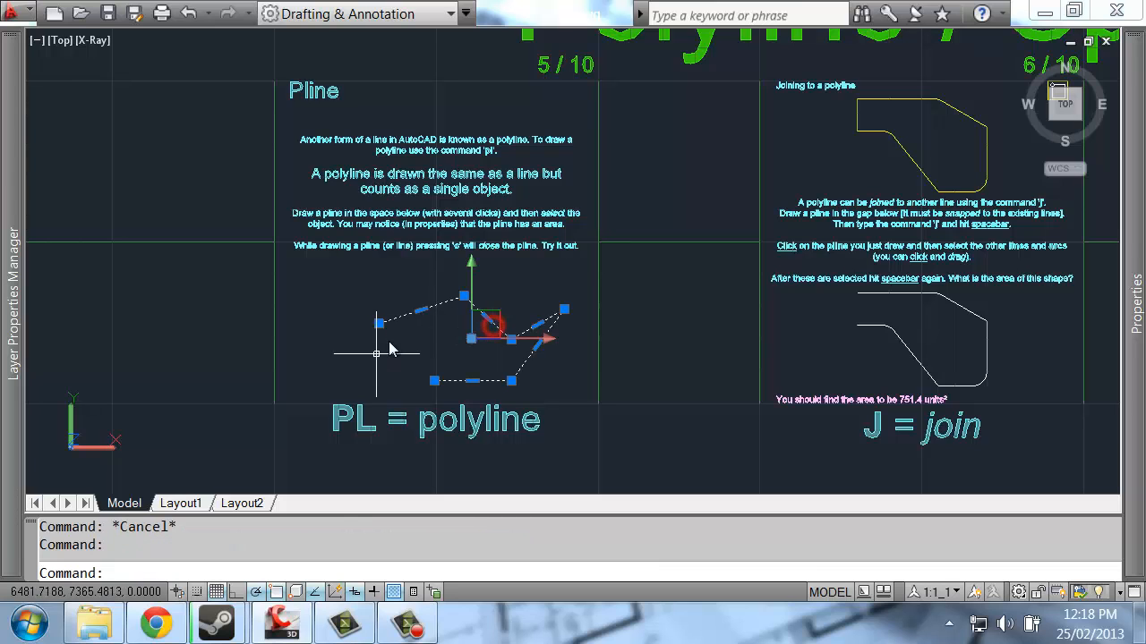
pyautogui.press('Escape')
# Change the five-segment polyline's linetype to HIDDEN
pyautogui.scroll(4, 456, 352)
pyautogui.moveTo(468, 332); pyautogui.dragTo(478, 253, button='middle')
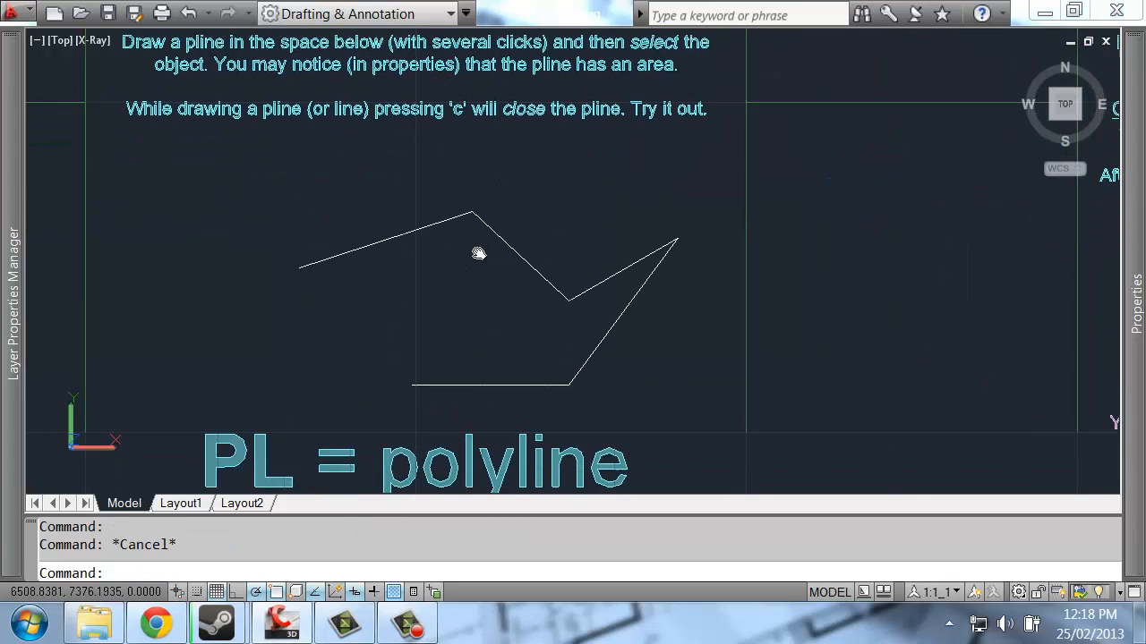
pyautogui.click(515, 243)
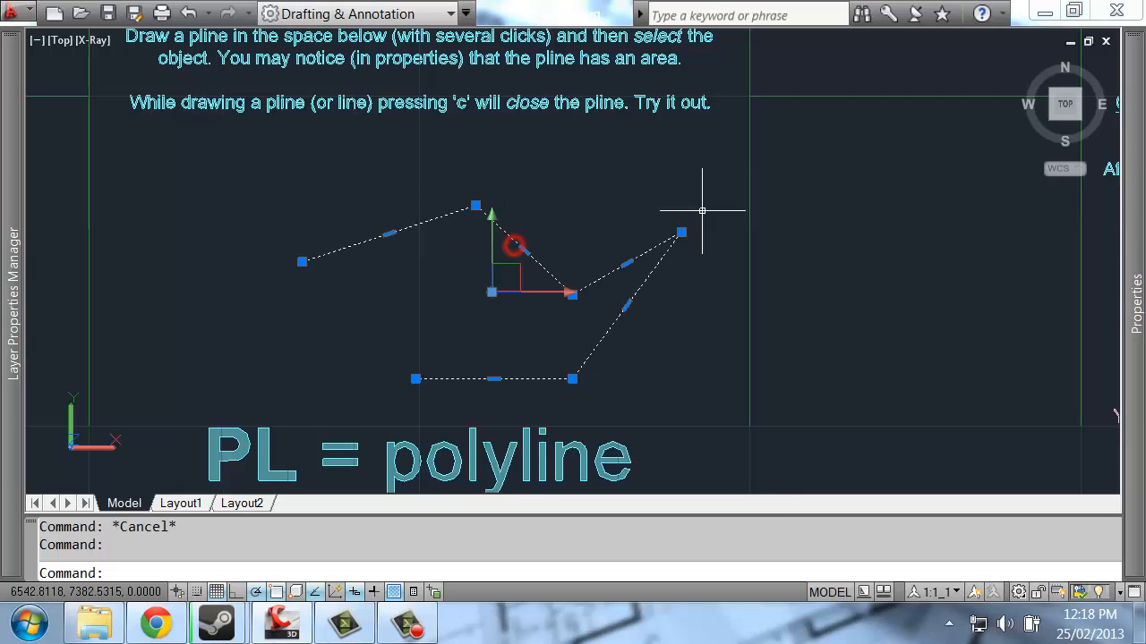
pyautogui.moveTo(1130, 170)
pyautogui.click(1021, 143)
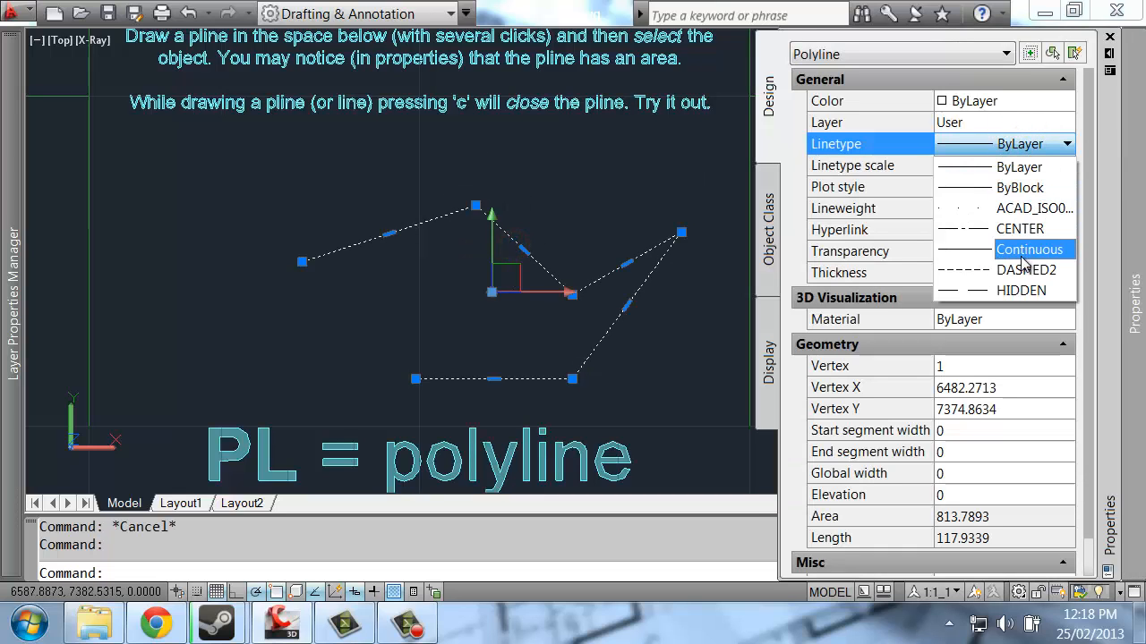
pyautogui.click(1007, 289)
pyautogui.press('Escape')
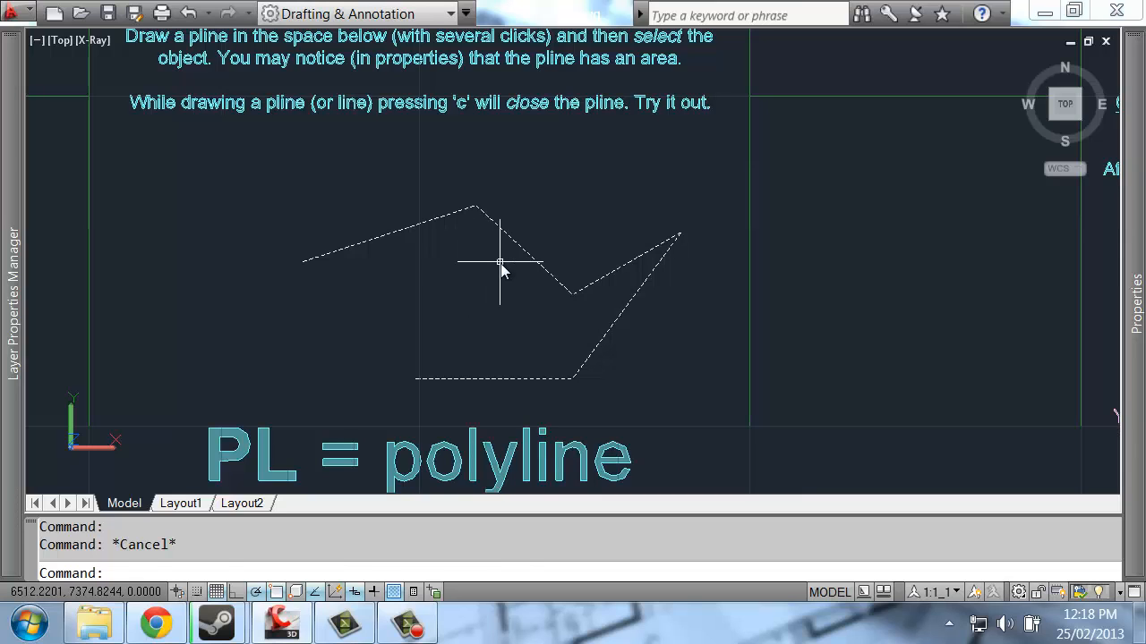
# Set the dashed polyline's linetype scale to 5
pyautogui.click(501, 269)
pyautogui.click(468, 210)
pyautogui.moveTo(1130, 179)
pyautogui.click(969, 165)
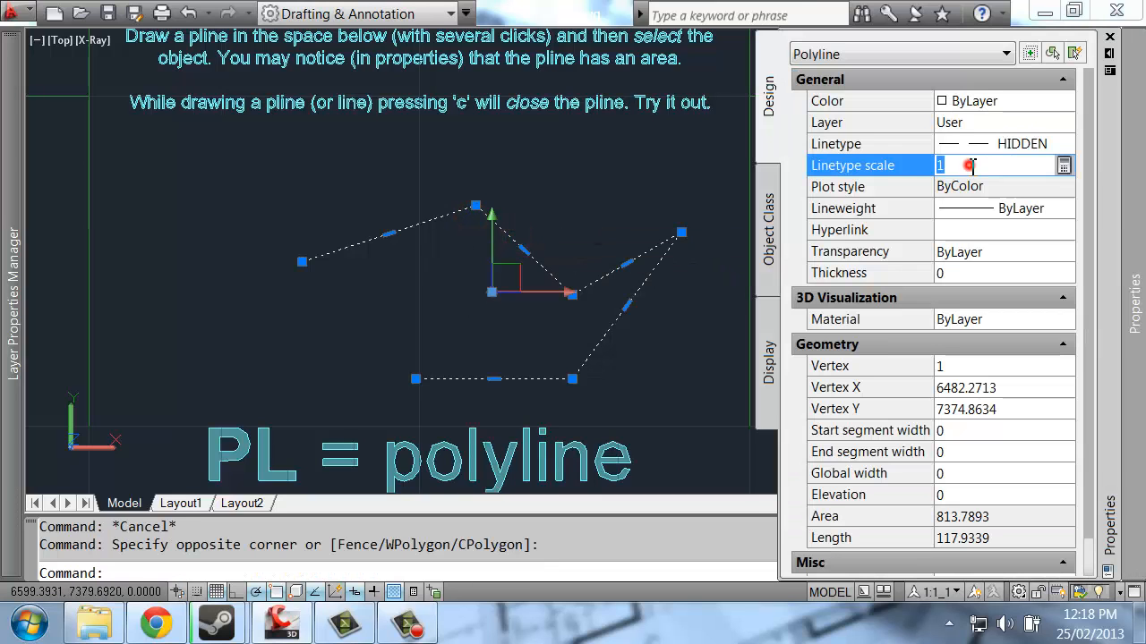
pyautogui.write('5')
pyautogui.press('Return')
pyautogui.press('Escape')
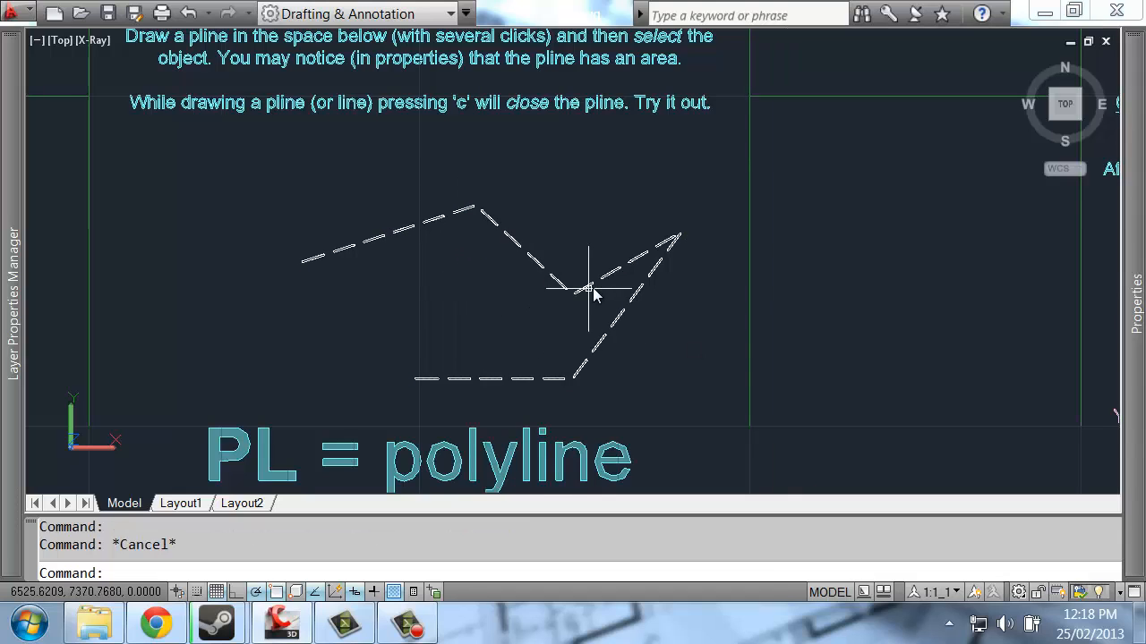
# Inspect the dashes at the polyline's upper corner and set its linetype scale to 4
pyautogui.click(540, 381)
pyautogui.press('Escape')
pyautogui.scroll(5, 477, 231)
pyautogui.click(505, 170)
pyautogui.click(472, 209)
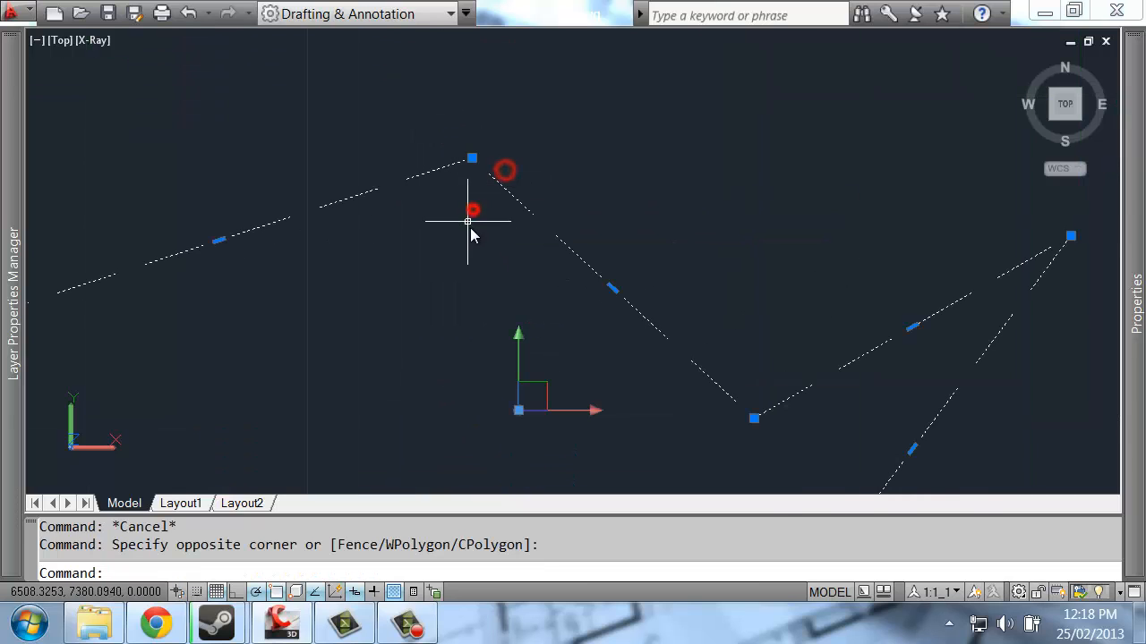
pyautogui.moveTo(1135, 295)
pyautogui.click(969, 165)
pyautogui.write('4')
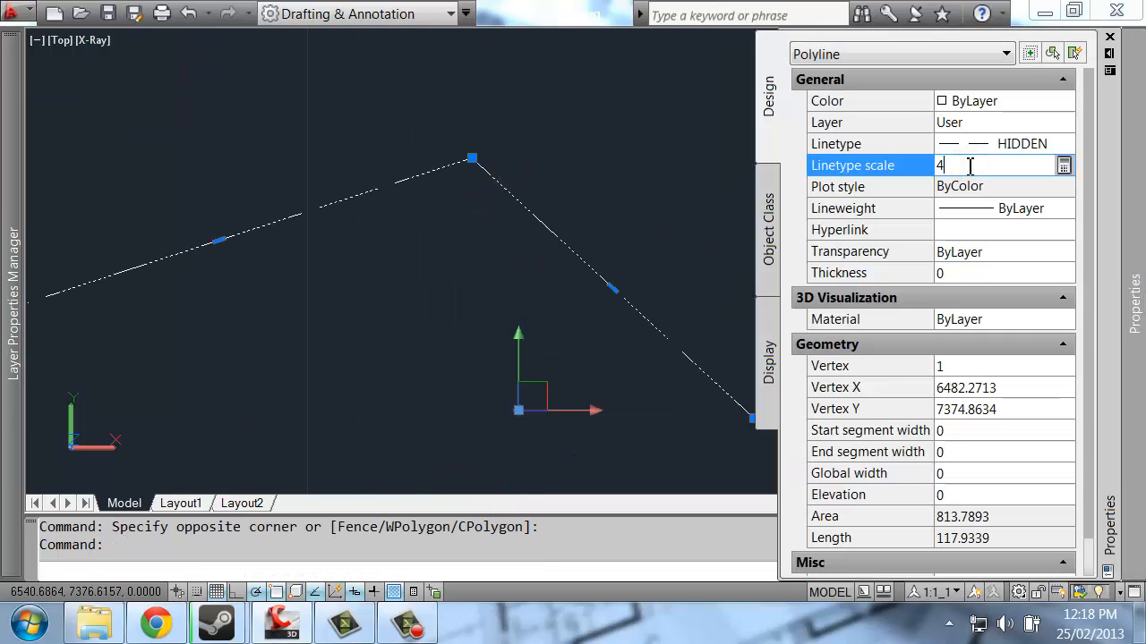
pyautogui.press('Return')
pyautogui.press('Escape')
pyautogui.press('Escape')
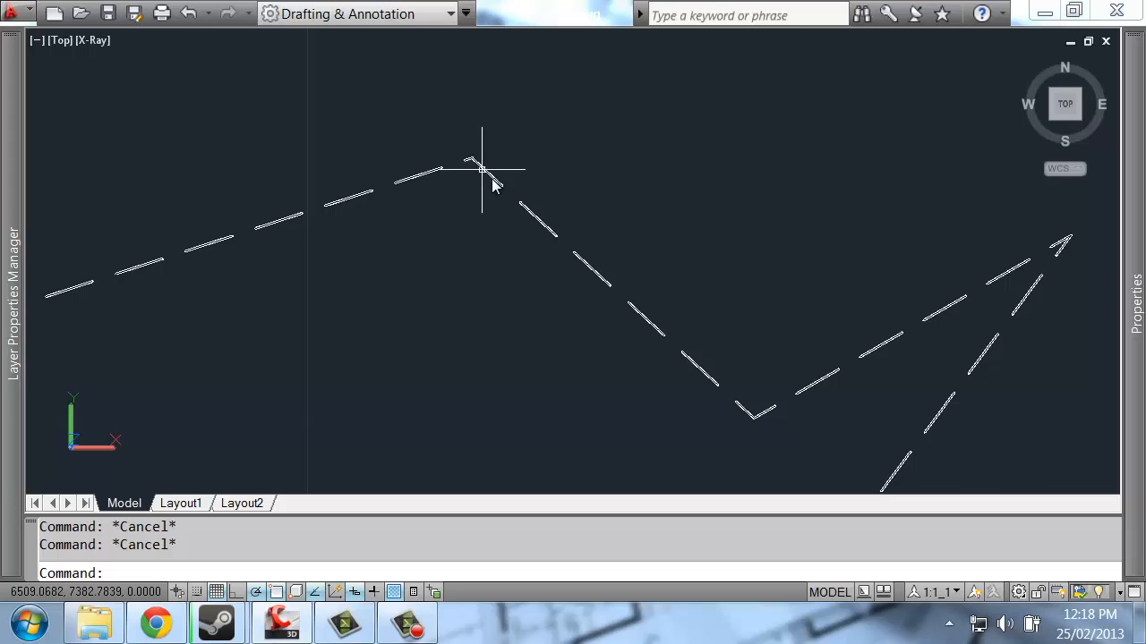
# Copy the dashed polyline to the empty space below the "PL = polyline" label
pyautogui.scroll(-2, 696, 366)
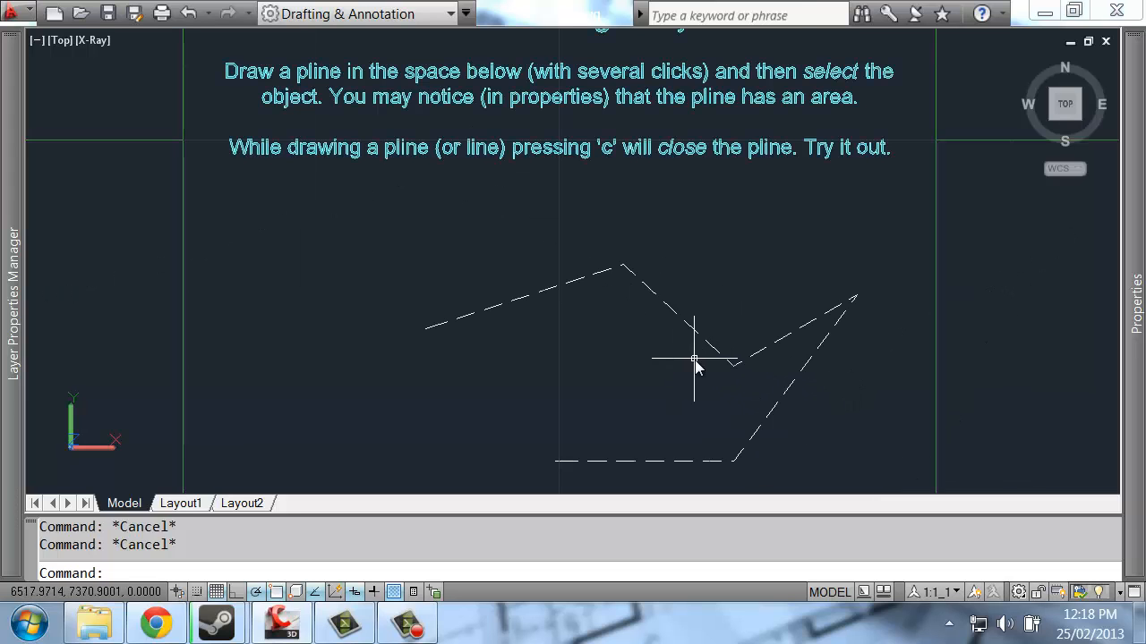
pyautogui.click(716, 319)
pyautogui.click(682, 345)
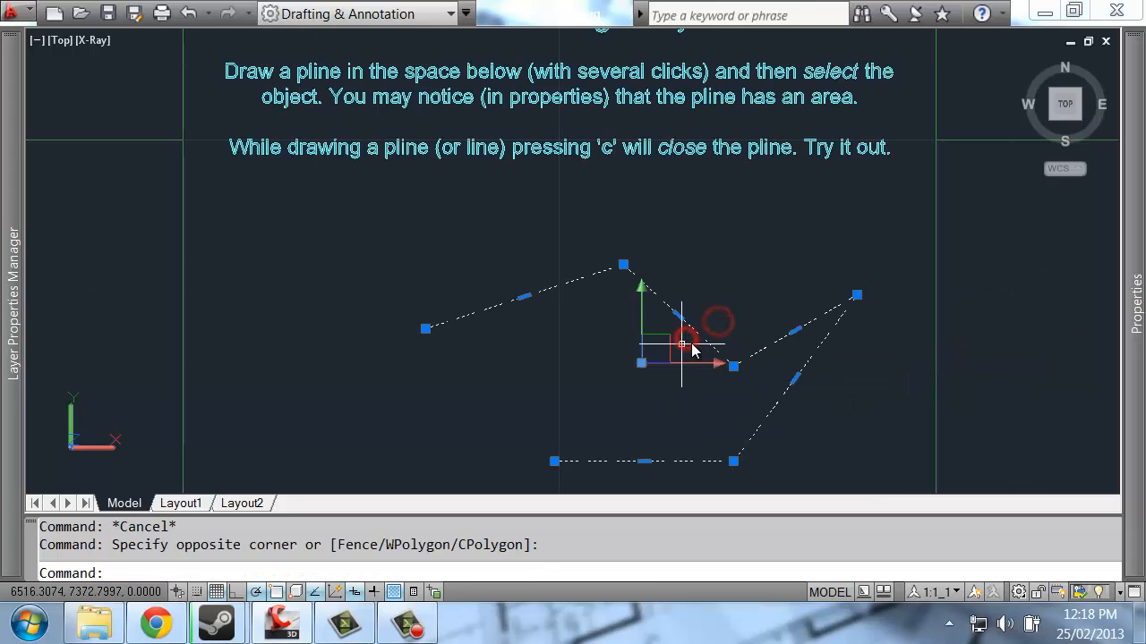
pyautogui.write('co')
pyautogui.press('space')
pyautogui.click(677, 318)
pyautogui.moveTo(605, 374); pyautogui.dragTo(642, 155, button='middle')
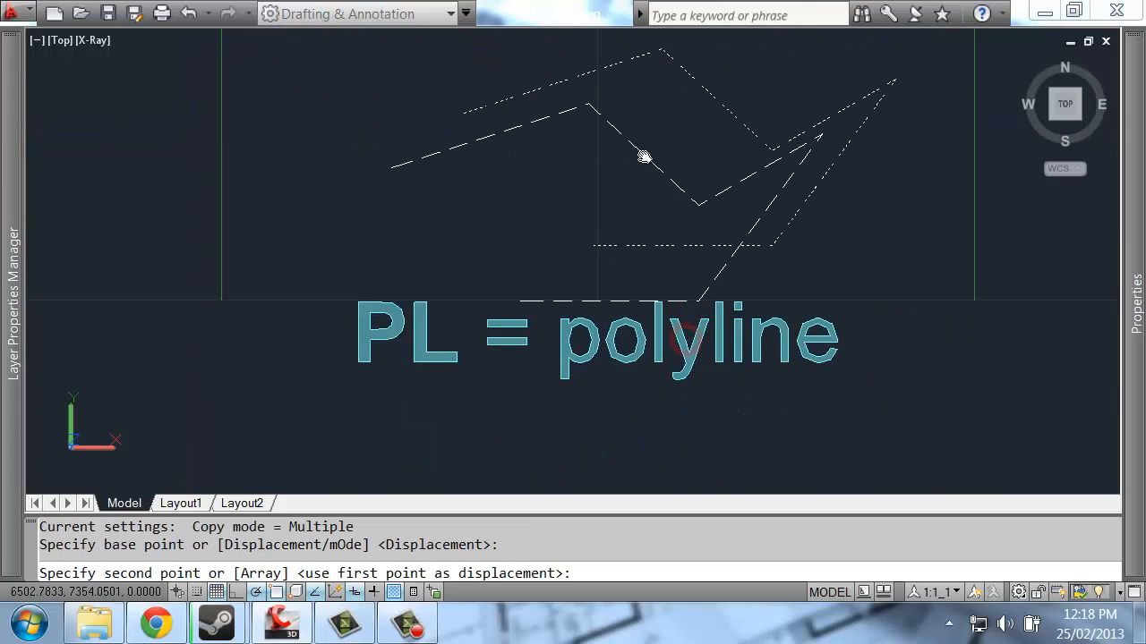
pyautogui.moveTo(581, 130); pyautogui.dragTo(541, 194, button='middle')
pyautogui.scroll(-2, 770, 439)
pyautogui.moveTo(770, 438); pyautogui.dragTo(614, 162, button='middle')
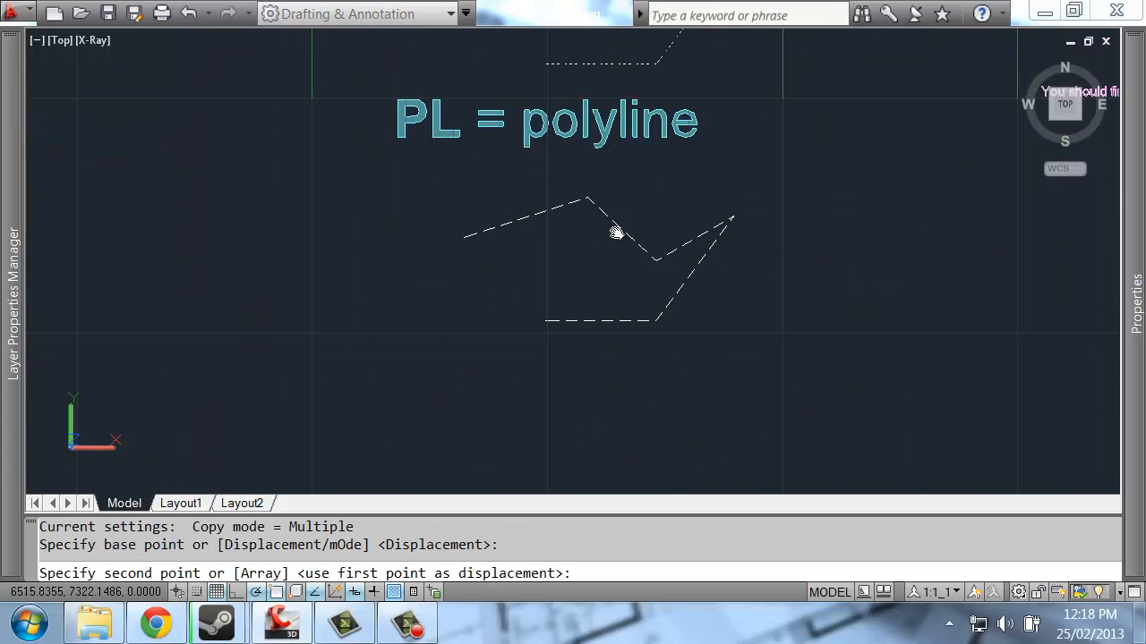
pyautogui.click(615, 231)
pyautogui.press('Escape')
# Explode the copied polyline below the label into separate lines
pyautogui.click(635, 230)
pyautogui.click(609, 240)
pyautogui.write('ex')
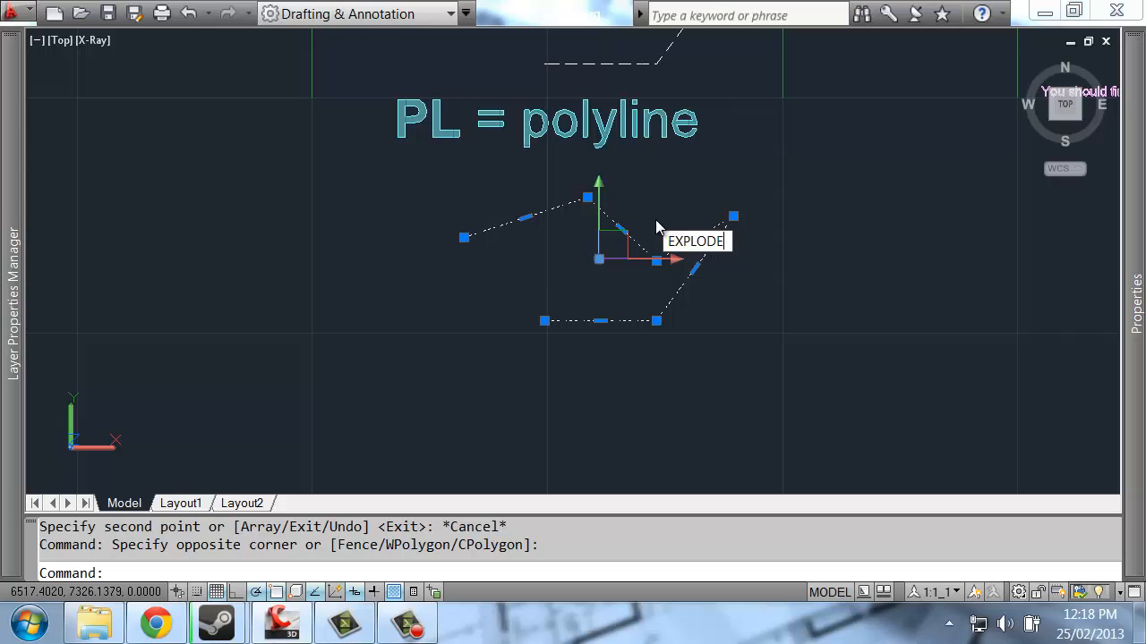
pyautogui.write('plode')
pyautogui.press('Return')
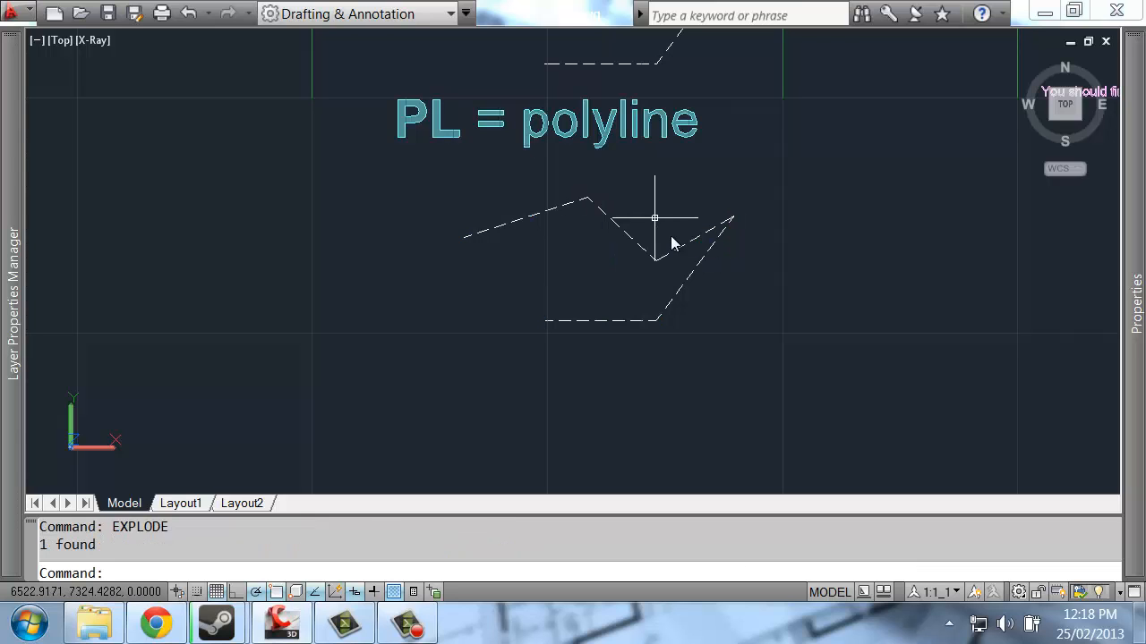
# Compare how the dashes meet at the corners of the original polyline and of the exploded copy
pyautogui.moveTo(658, 205); pyautogui.dragTo(638, 225, button='middle')
pyautogui.scroll(6, 654, 141)
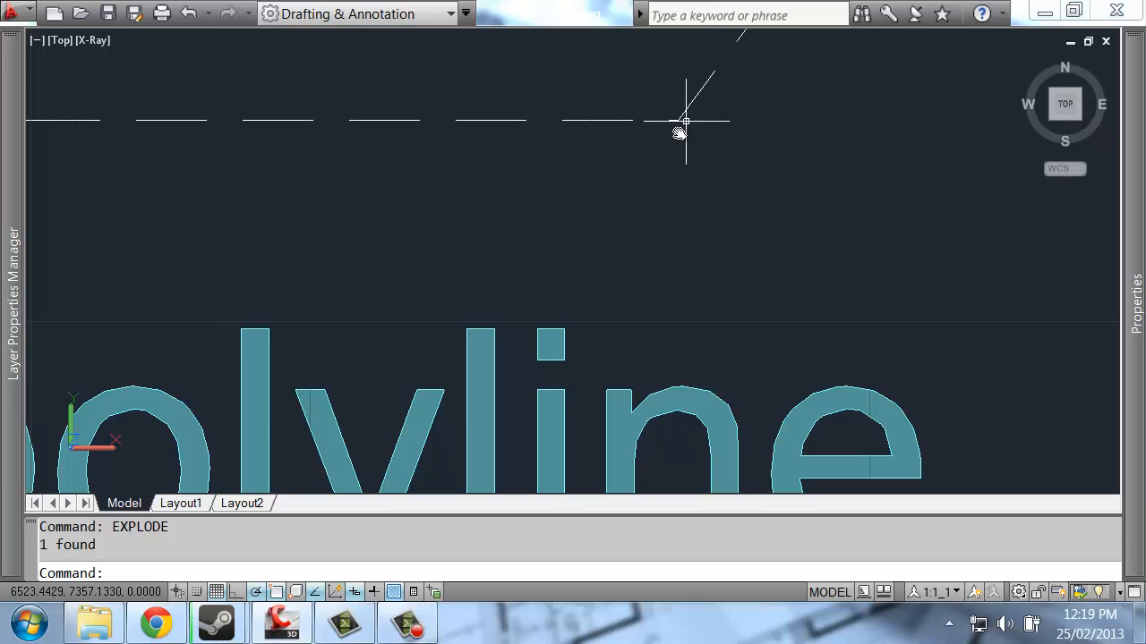
pyautogui.scroll(-3, 573, 161)
pyautogui.scroll(5, 614, 153)
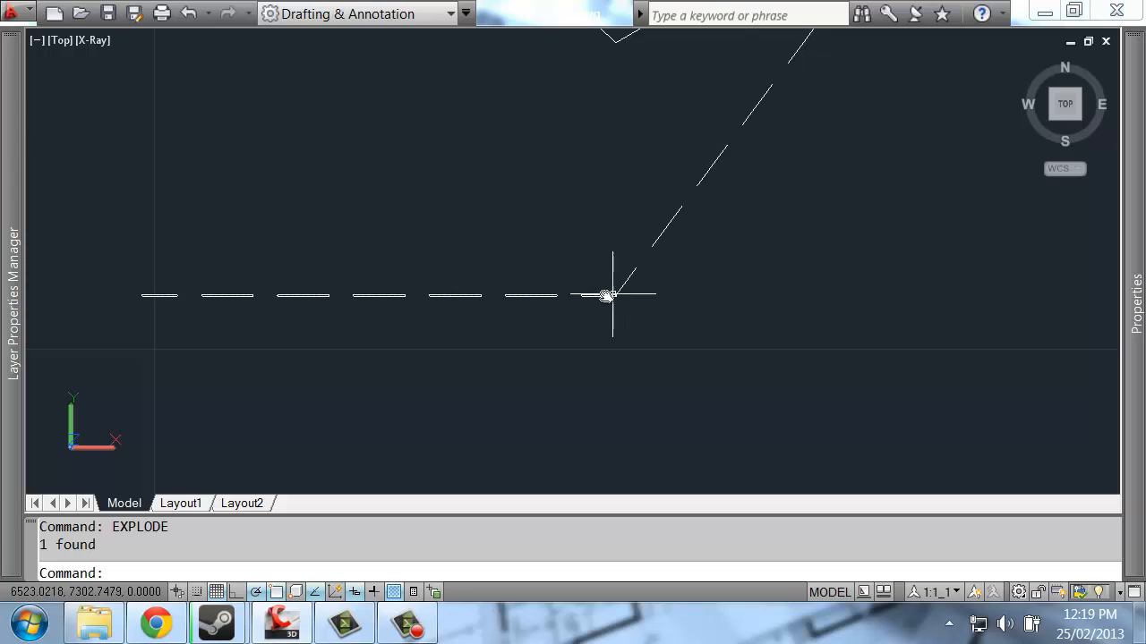
pyautogui.moveTo(634, 274); pyautogui.dragTo(531, 437, button='middle')
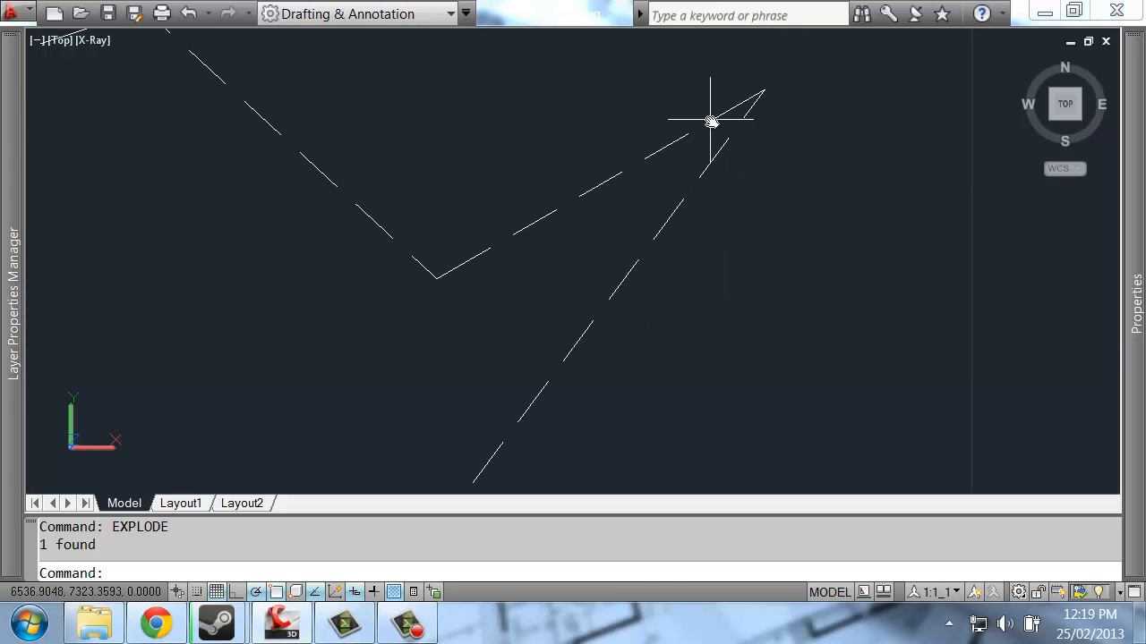
pyautogui.moveTo(392, 269); pyautogui.dragTo(650, 325, button='middle')
pyautogui.scroll(-2, 653, 324)
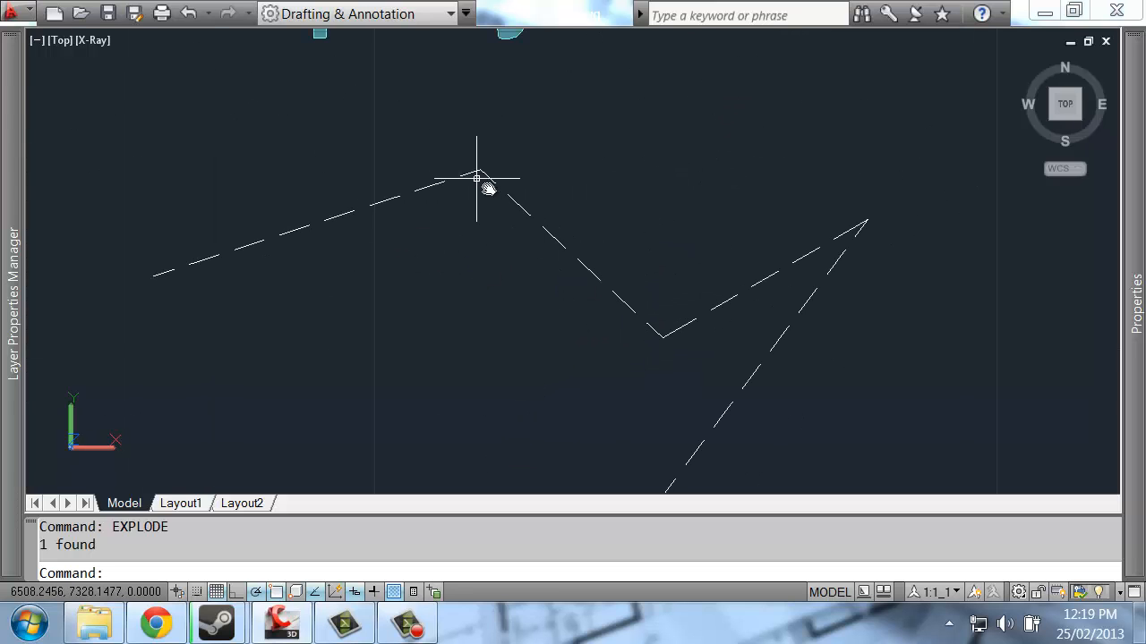
pyautogui.scroll(-2, 482, 319)
pyautogui.moveTo(503, 330); pyautogui.dragTo(592, 266, button='middle')
pyautogui.moveTo(669, 219); pyautogui.dragTo(672, 474, button='middle')
pyautogui.moveTo(667, 317); pyautogui.dragTo(666, 437, button='middle')
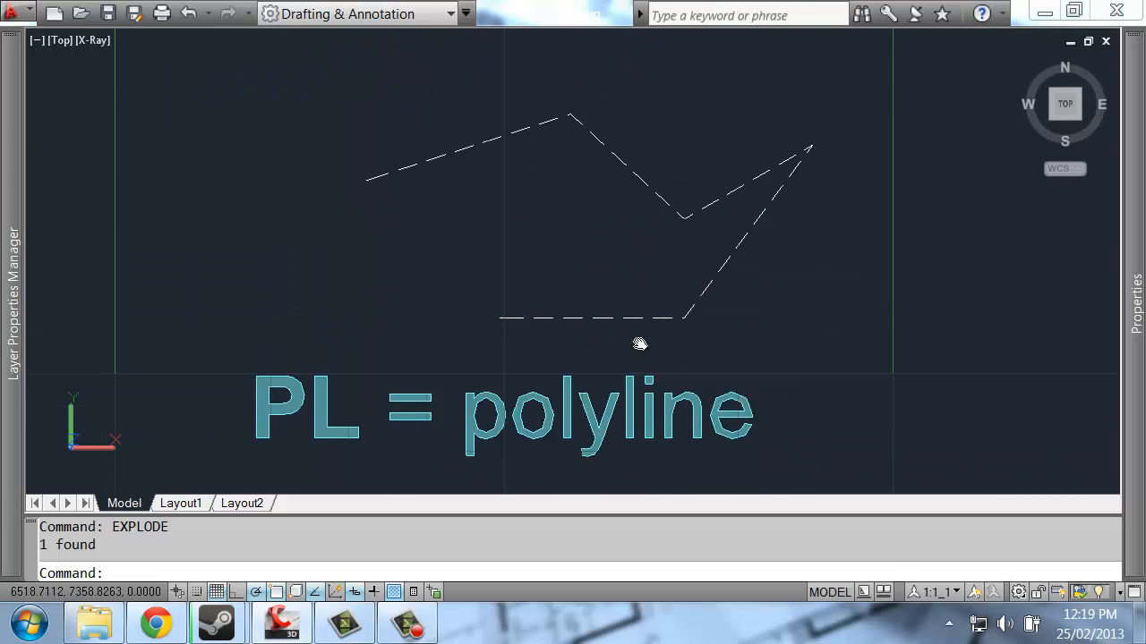
# Change the original polyline's linetype to CENTER
pyautogui.moveTo(662, 277); pyautogui.dragTo(652, 312, button='middle')
pyautogui.click(628, 197)
pyautogui.click(606, 210)
pyautogui.moveTo(1126, 226)
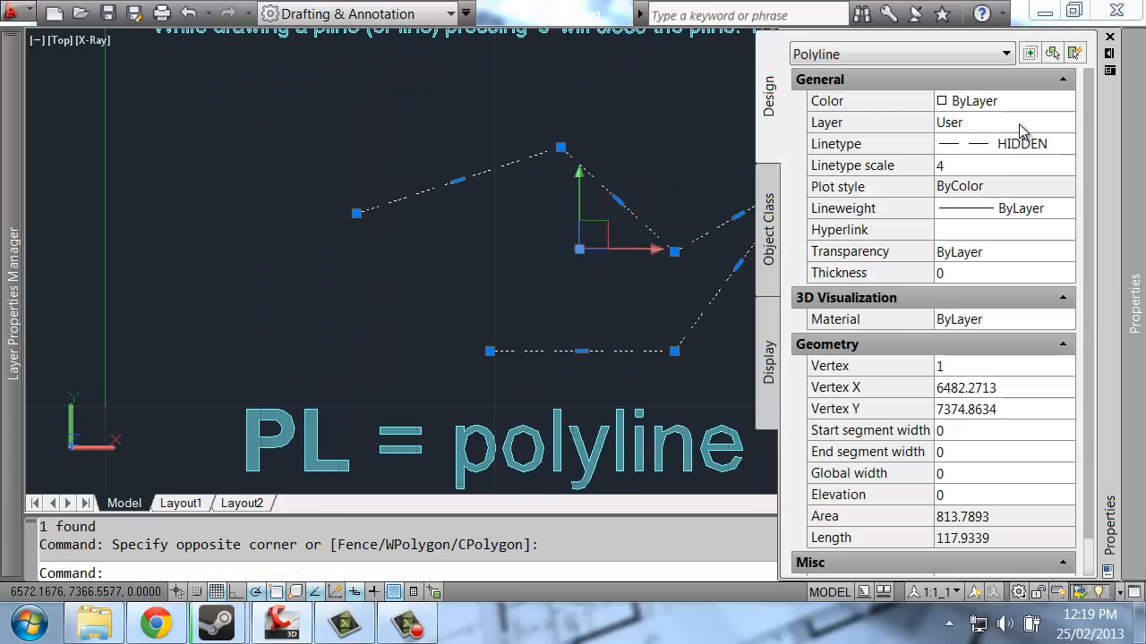
pyautogui.doubleClick(1029, 143)
pyautogui.click(1021, 230)
pyautogui.press('Escape')
pyautogui.press('Escape')
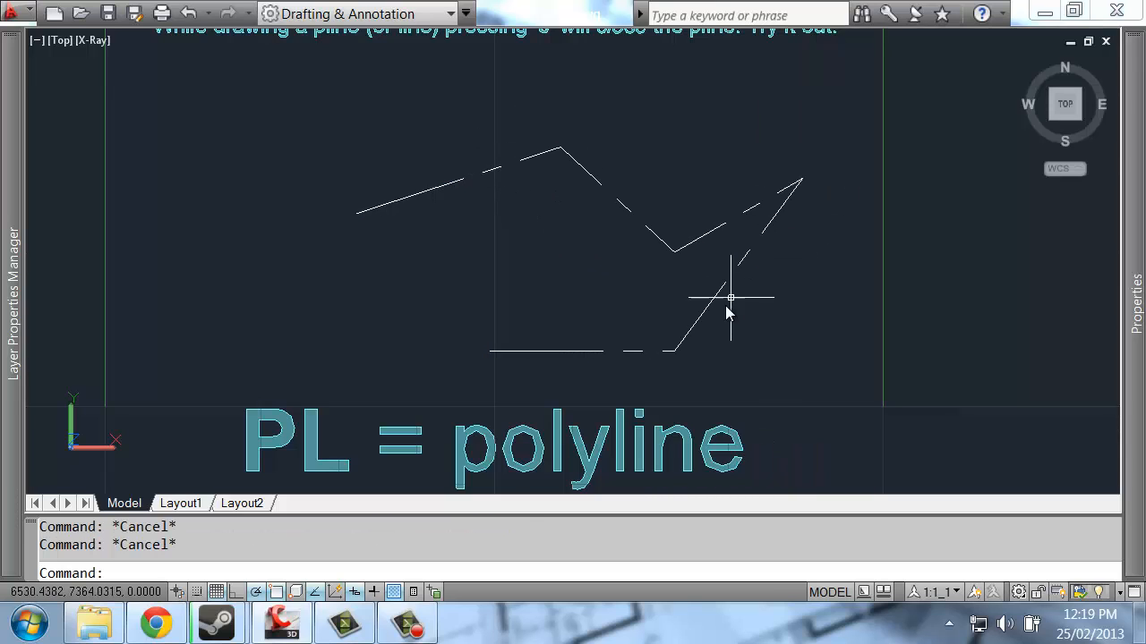
# Erase all the exploded lines below the "PL = polyline" label
pyautogui.scroll(-2, 592, 369)
pyautogui.moveTo(675, 481); pyautogui.dragTo(694, 179, button='middle')
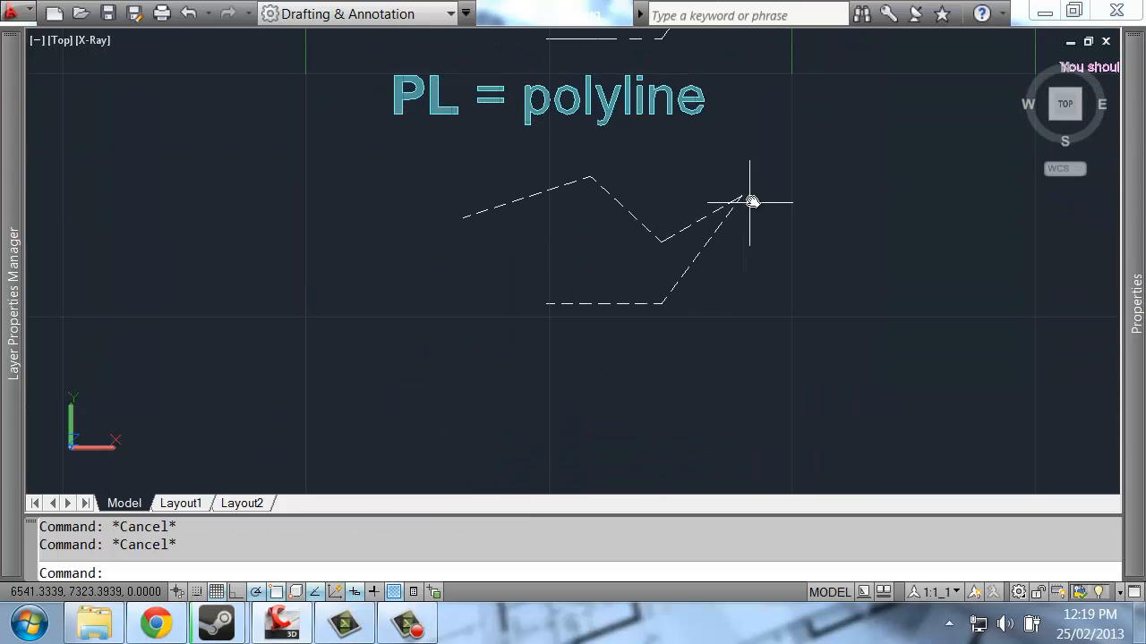
pyautogui.click(752, 183)
pyautogui.click(460, 343)
pyautogui.moveTo(629, 214); pyautogui.dragTo(575, 289, button='middle')
pyautogui.press('Delete')
# Erase the remaining polyline from the Pline exercise frame
pyautogui.moveTo(676, 73); pyautogui.dragTo(679, 272, button='middle')
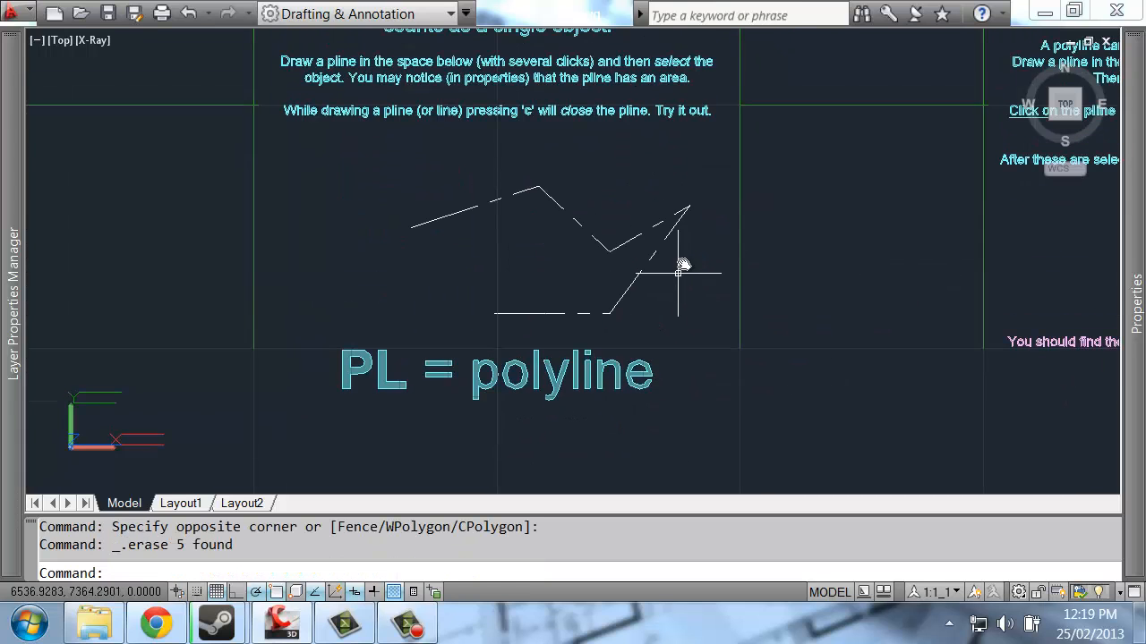
pyautogui.click(696, 197)
pyautogui.click(439, 287)
pyautogui.press('Delete')
pyautogui.scroll(-2, 532, 225)
pyautogui.moveTo(604, 217); pyautogui.dragTo(530, 302, button='middle')
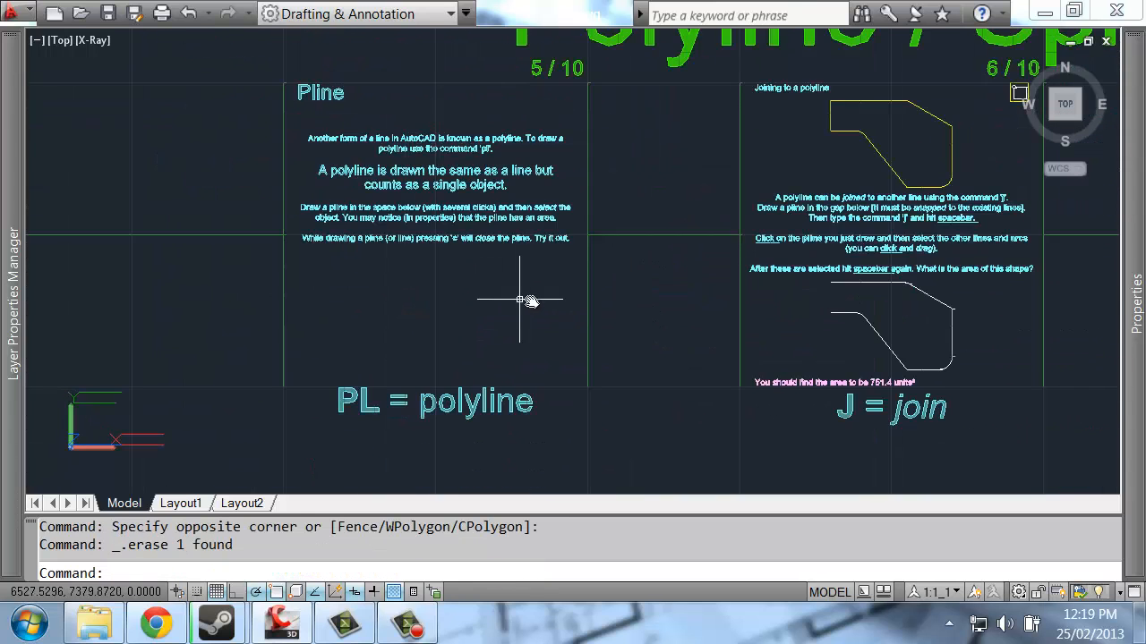
# Regenerate the drawing display around the white open outline in the "Joining to a polyline" exercise
pyautogui.moveTo(652, 278); pyautogui.dragTo(532, 300, button='middle')
pyautogui.moveTo(805, 214); pyautogui.dragTo(685, 213, button='middle')
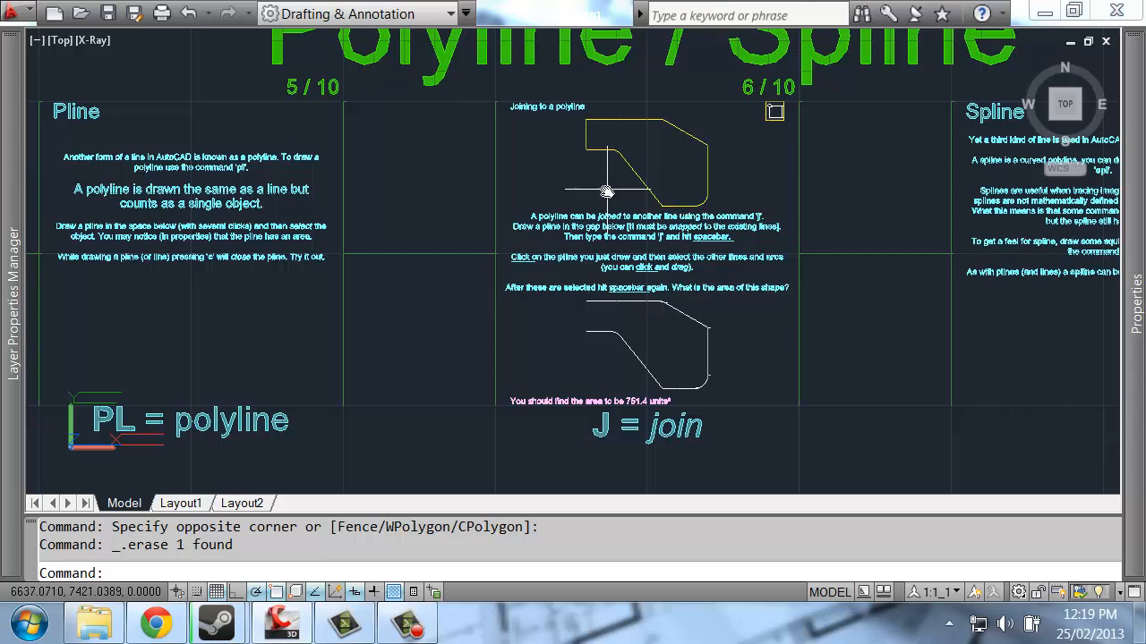
pyautogui.scroll(2, 606, 191)
pyautogui.moveTo(635, 265); pyautogui.dragTo(623, 231, button='middle')
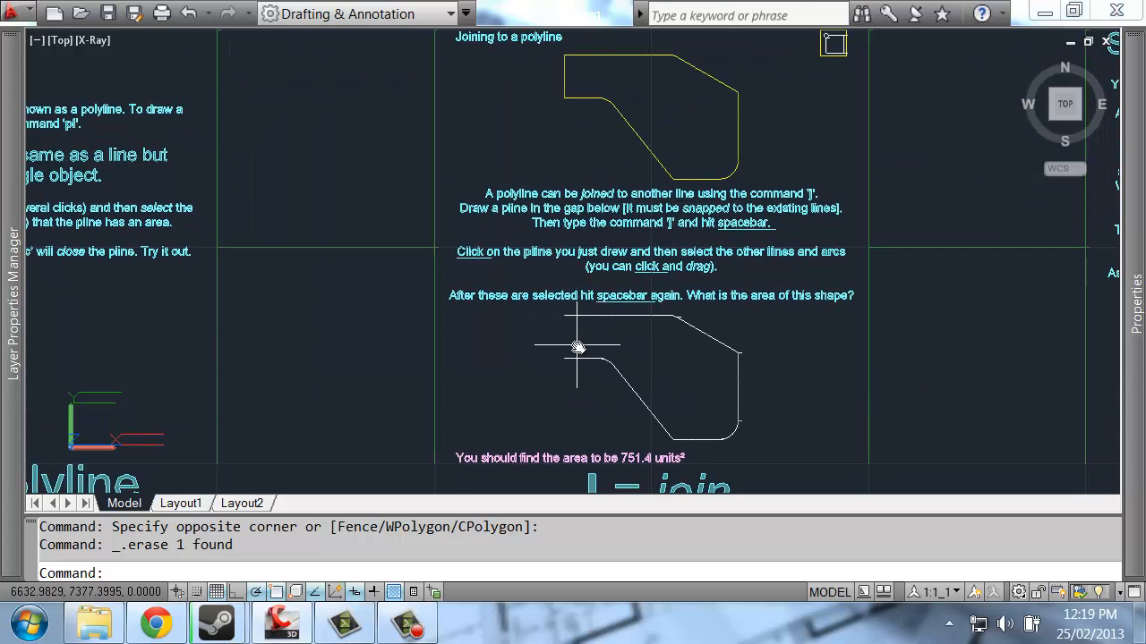
pyautogui.moveTo(702, 294); pyautogui.dragTo(625, 295, button='middle')
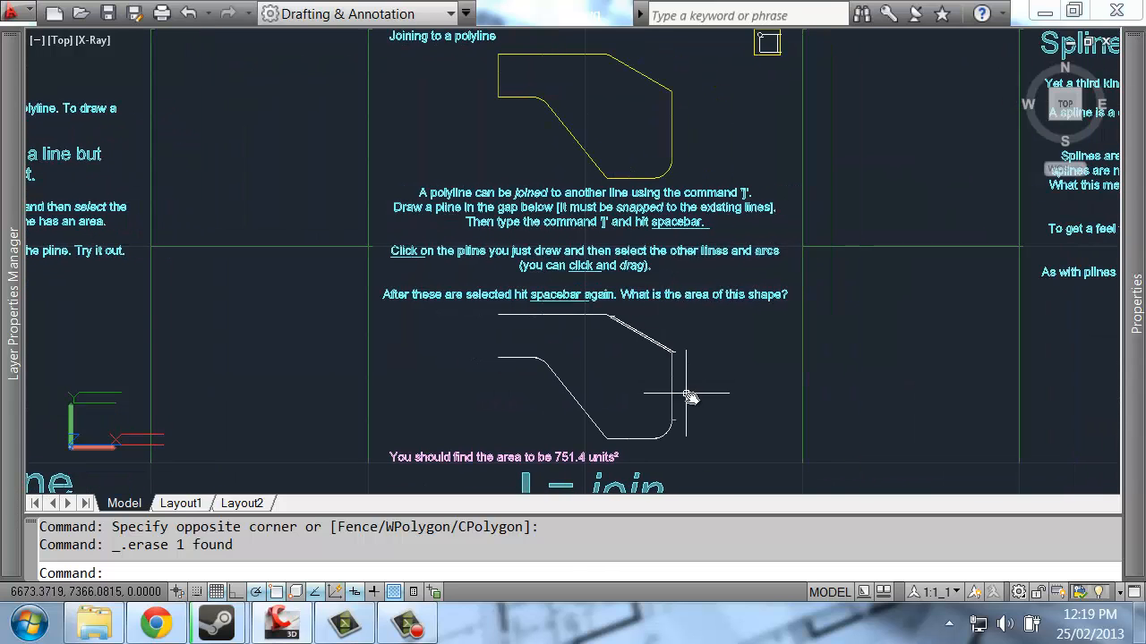
pyautogui.scroll(4, 676, 426)
pyautogui.click(671, 424)
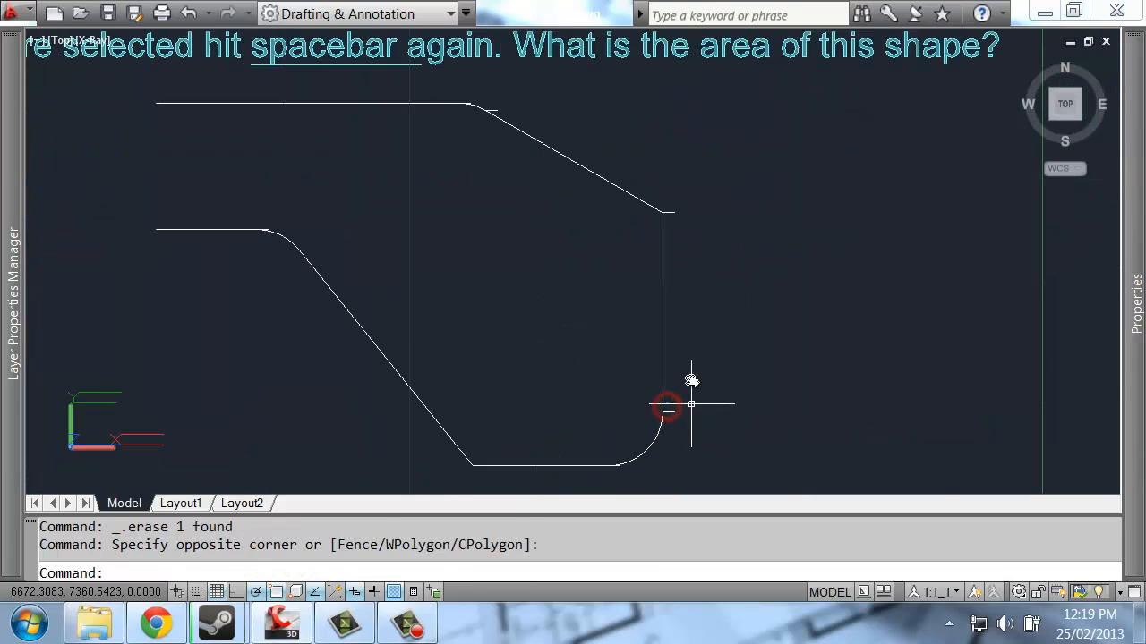
pyautogui.press('Escape')
pyautogui.write('re')
pyautogui.press('Return')
# Check the short stray tick at the outline's corner between the sloped and vertical lines by window-selecting around it
pyautogui.scroll(3, 676, 211)
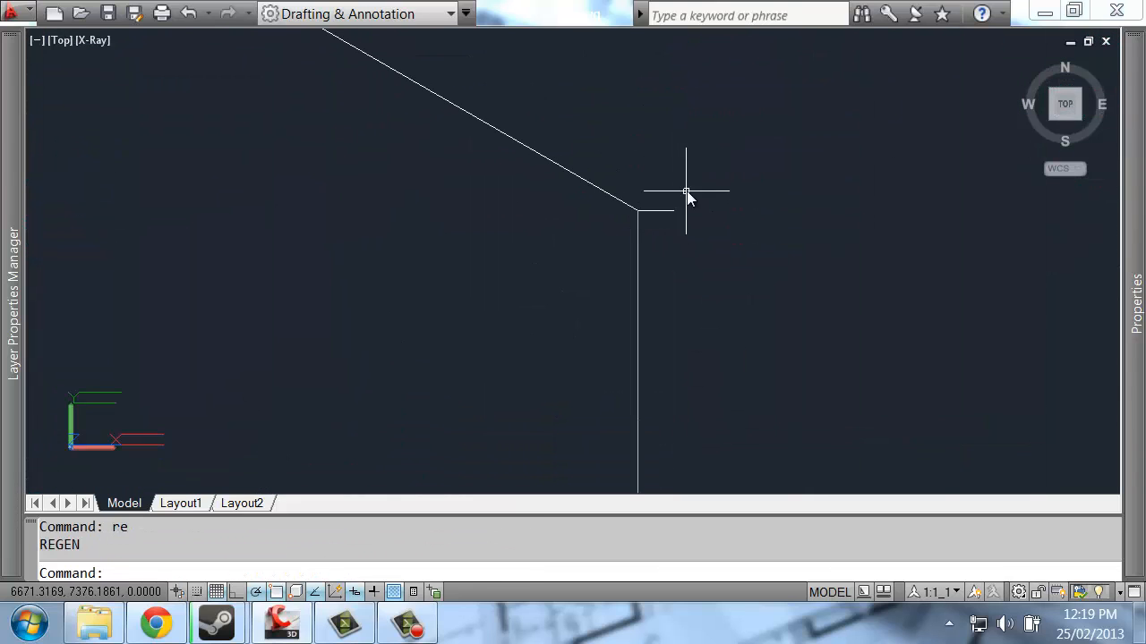
pyautogui.click(686, 191)
pyautogui.click(667, 242)
pyautogui.click(708, 179)
pyautogui.click(658, 231)
pyautogui.scroll(-5, 676, 245)
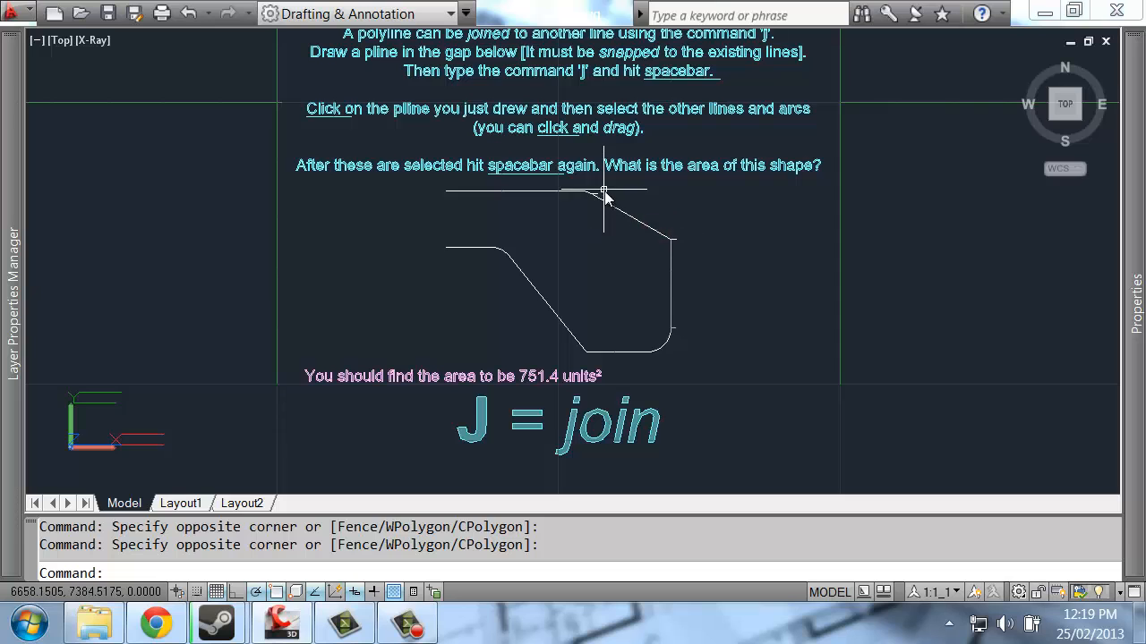
pyautogui.moveTo(605, 213); pyautogui.dragTo(691, 374, button='middle')
pyautogui.scroll(-2, 643, 312)
pyautogui.moveTo(677, 268); pyautogui.dragTo(691, 223, button='middle')
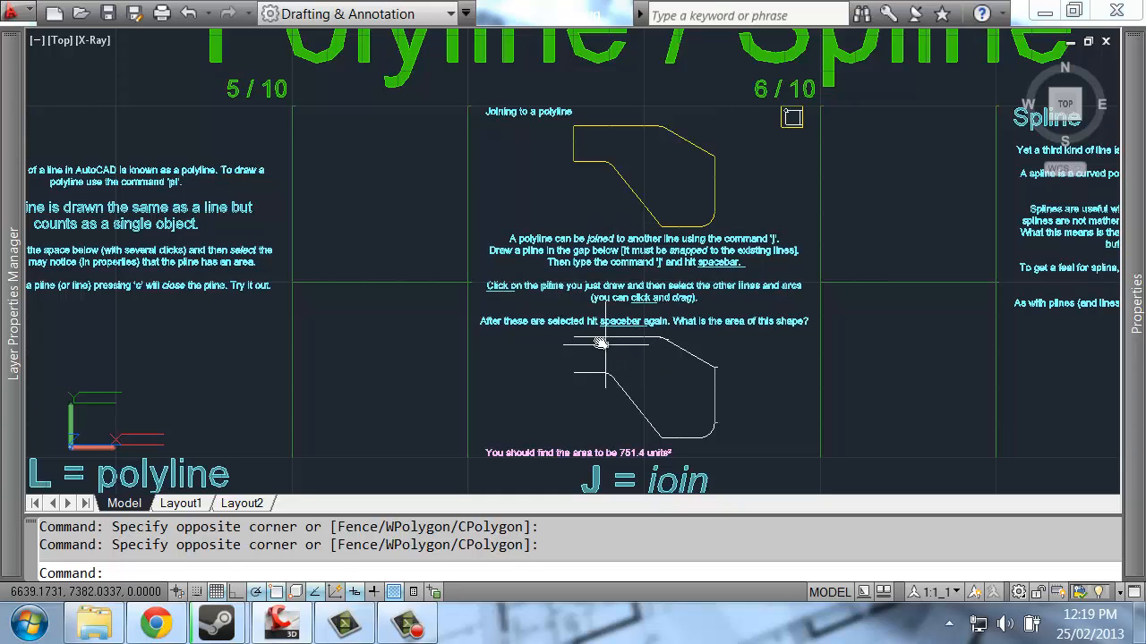
# Select the white outline's sloped line and the yellow example outline in turn to compare separate lines with a joined polyline
pyautogui.click(595, 340)
pyautogui.click(579, 335)
pyautogui.press('Escape')
pyautogui.click(682, 344)
pyautogui.click(653, 351)
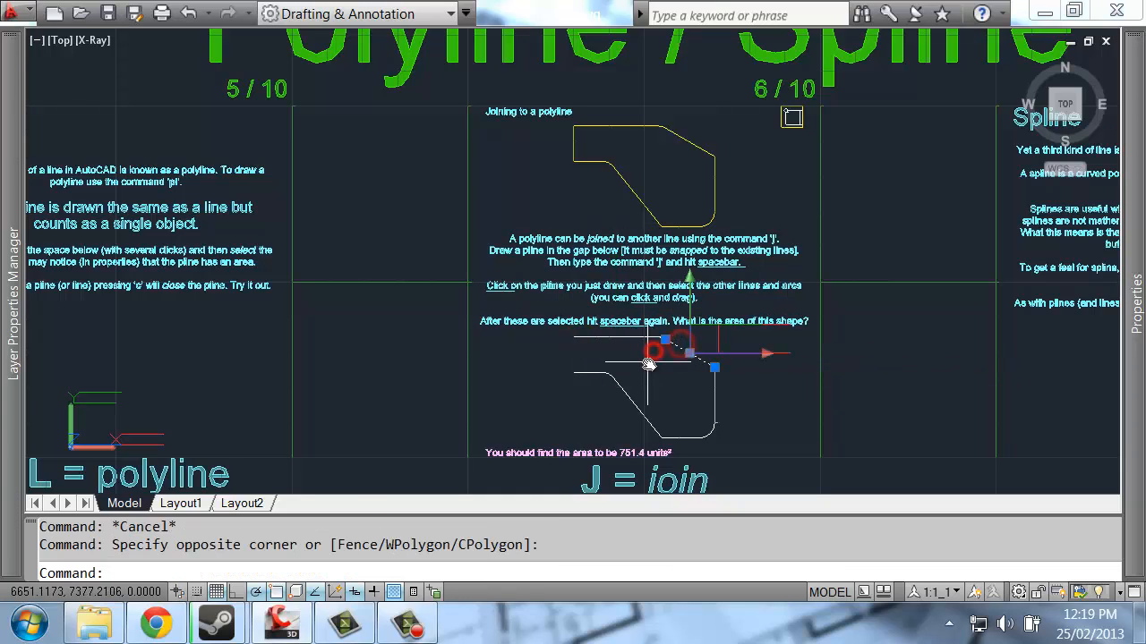
pyautogui.press('Escape')
pyautogui.moveTo(647, 360); pyautogui.dragTo(646, 342, button='middle')
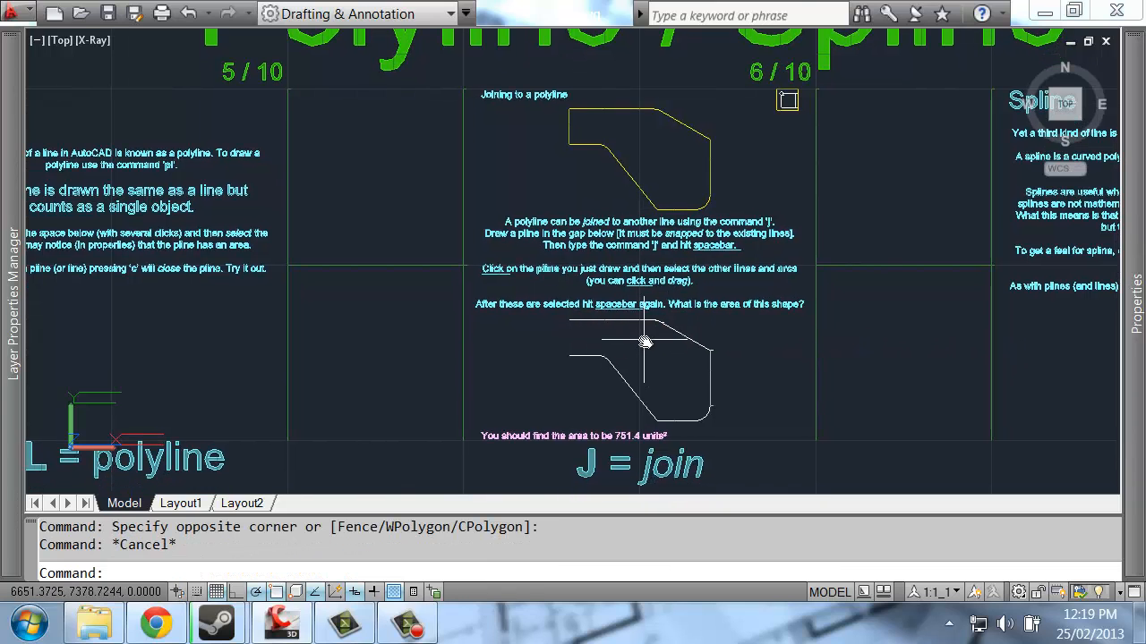
pyautogui.click(630, 181)
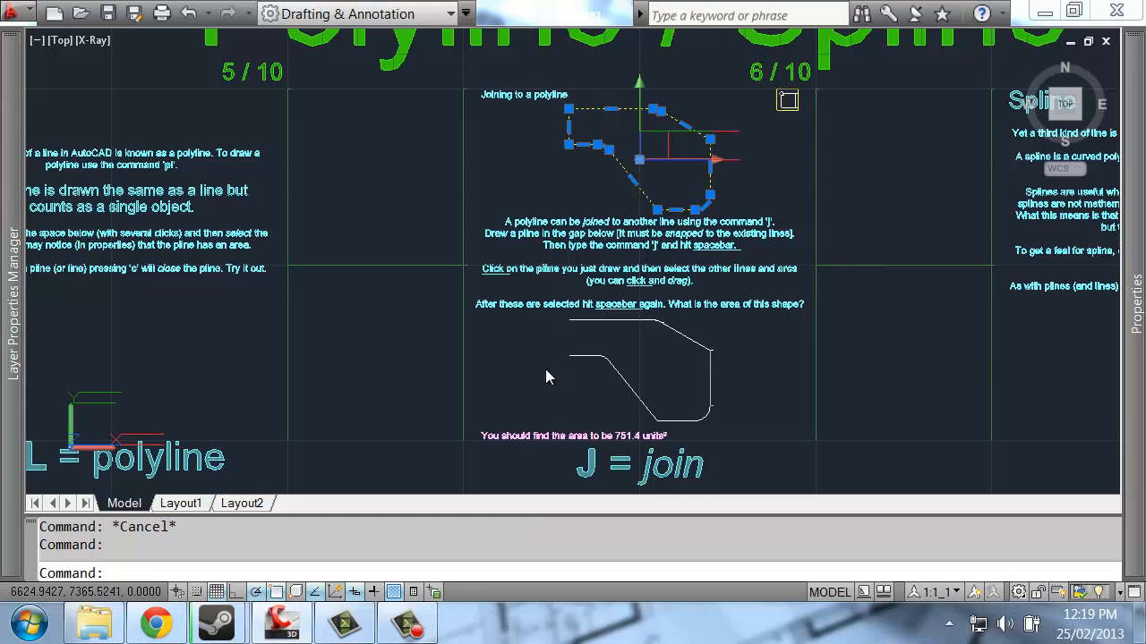
pyautogui.press('Escape')
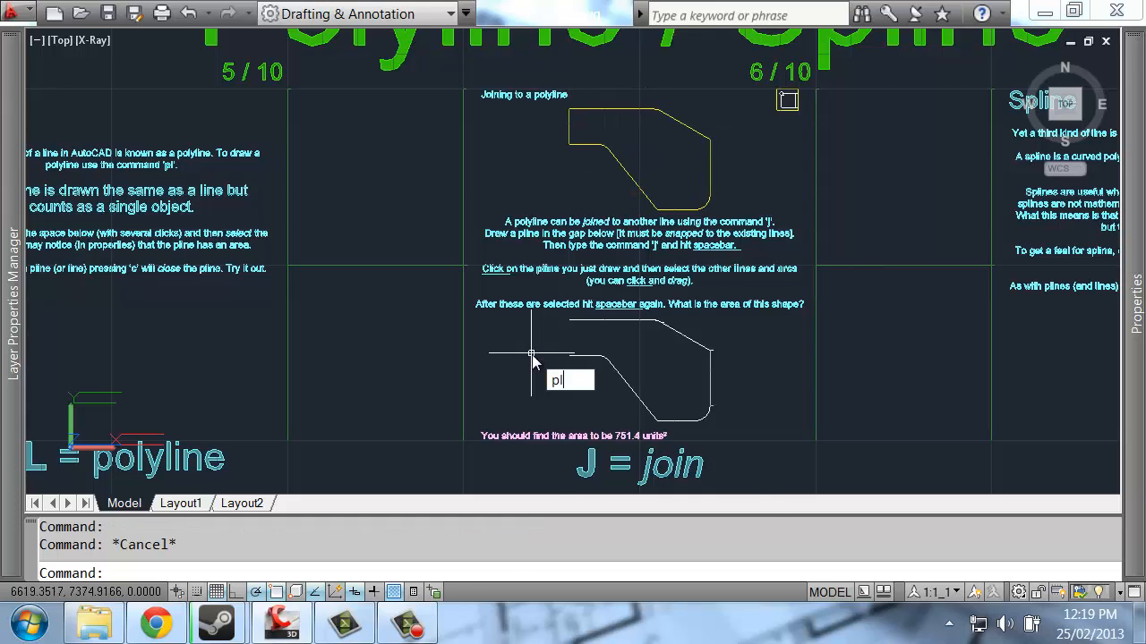
# Draw a polyline across the white outline's open gap, snapped to the free ends of the two horizontal lines
pyautogui.press('Return')
pyautogui.scroll(-2, 555, 376)
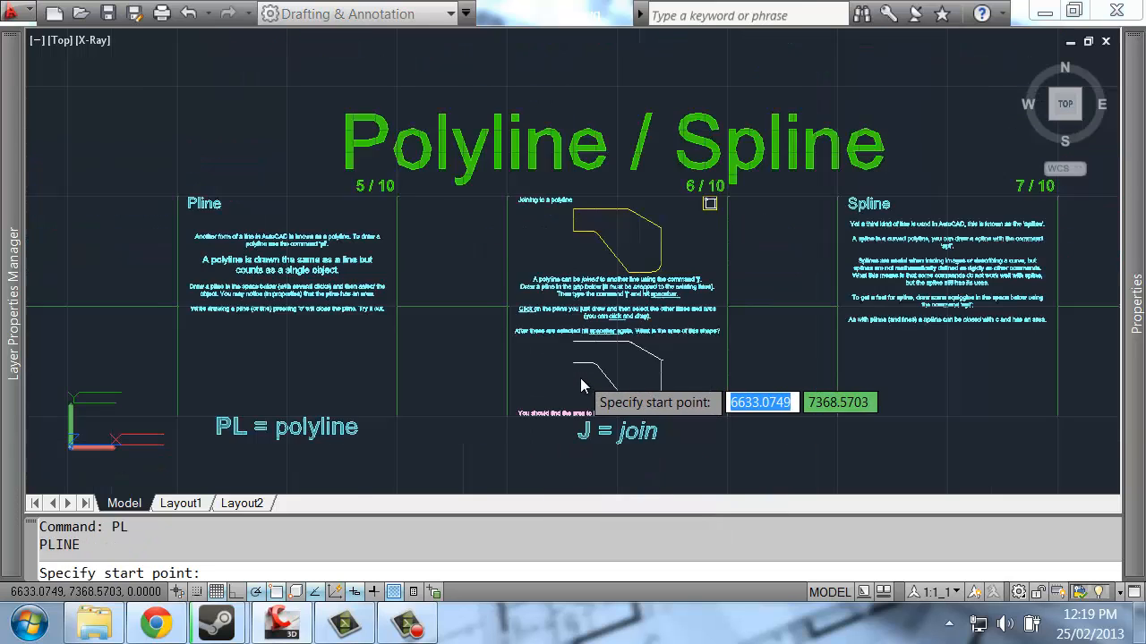
pyautogui.scroll(6, 573, 376)
pyautogui.click(537, 230)
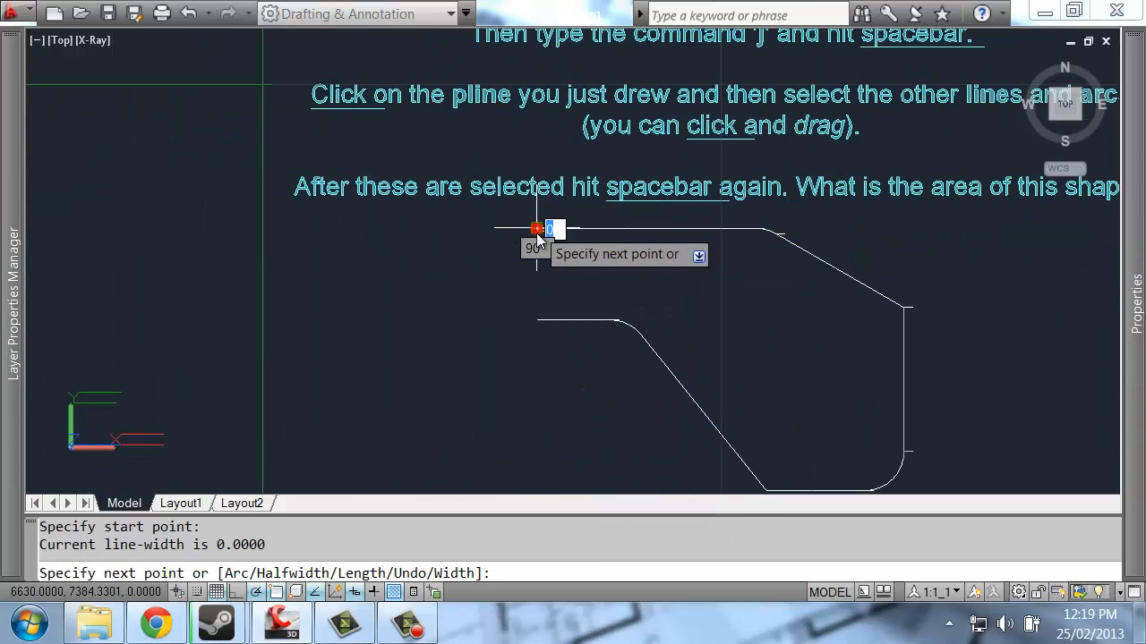
pyautogui.click(538, 322)
pyautogui.press('Escape')
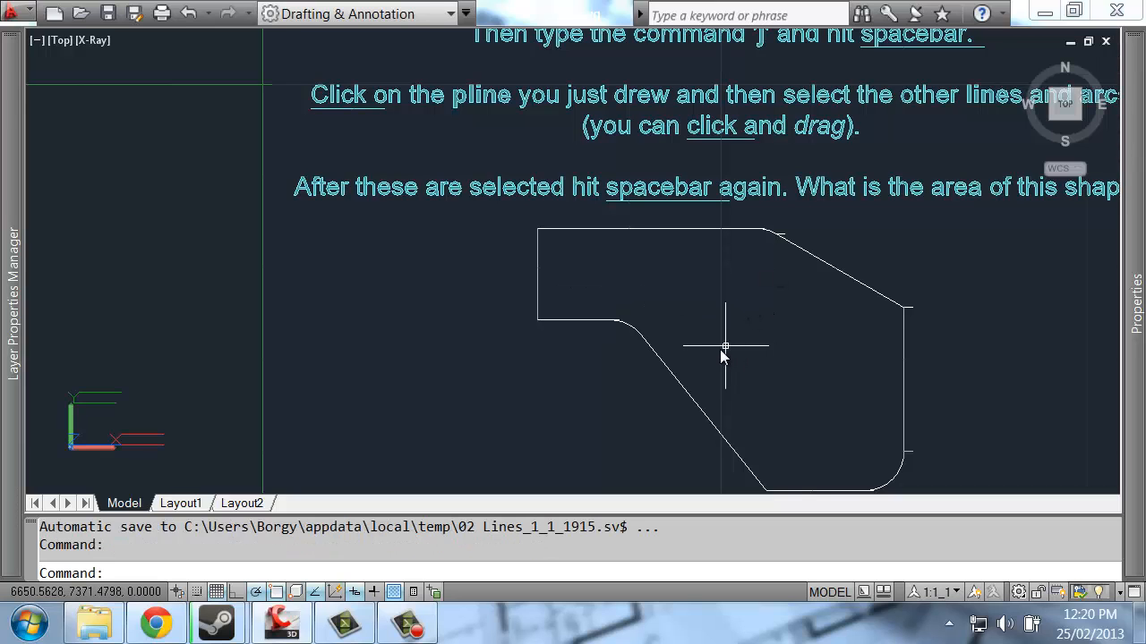
# Join the gap polyline with all the other lines and arcs of the white outline into one polyline
pyautogui.moveTo(726, 350); pyautogui.dragTo(628, 337, button='middle')
pyautogui.write('J')
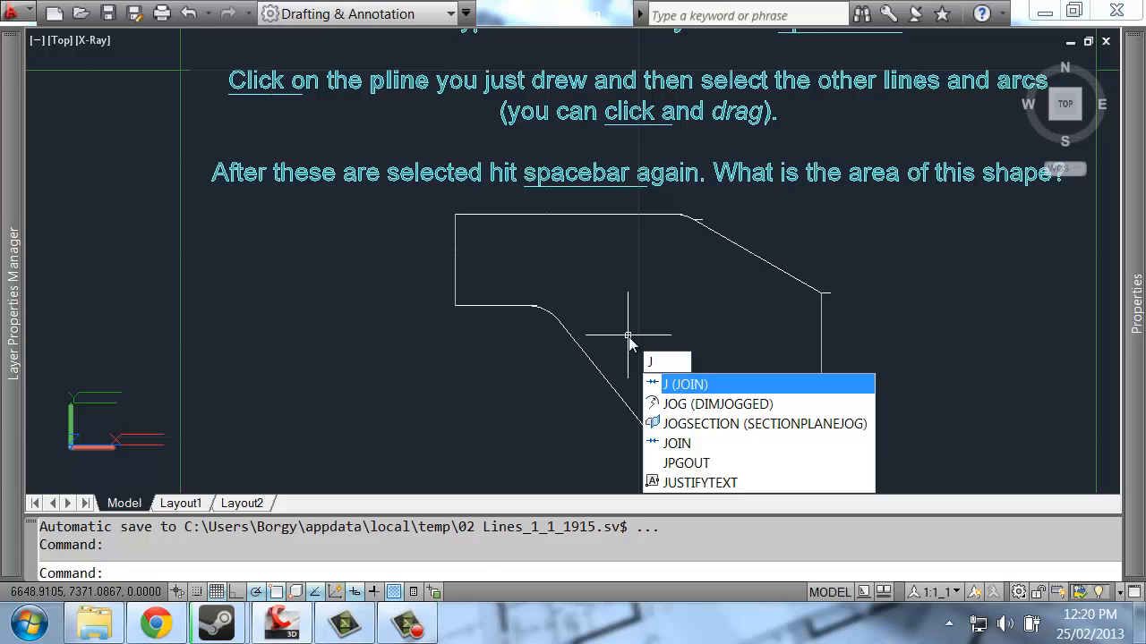
pyautogui.press('space')
pyautogui.click(457, 253)
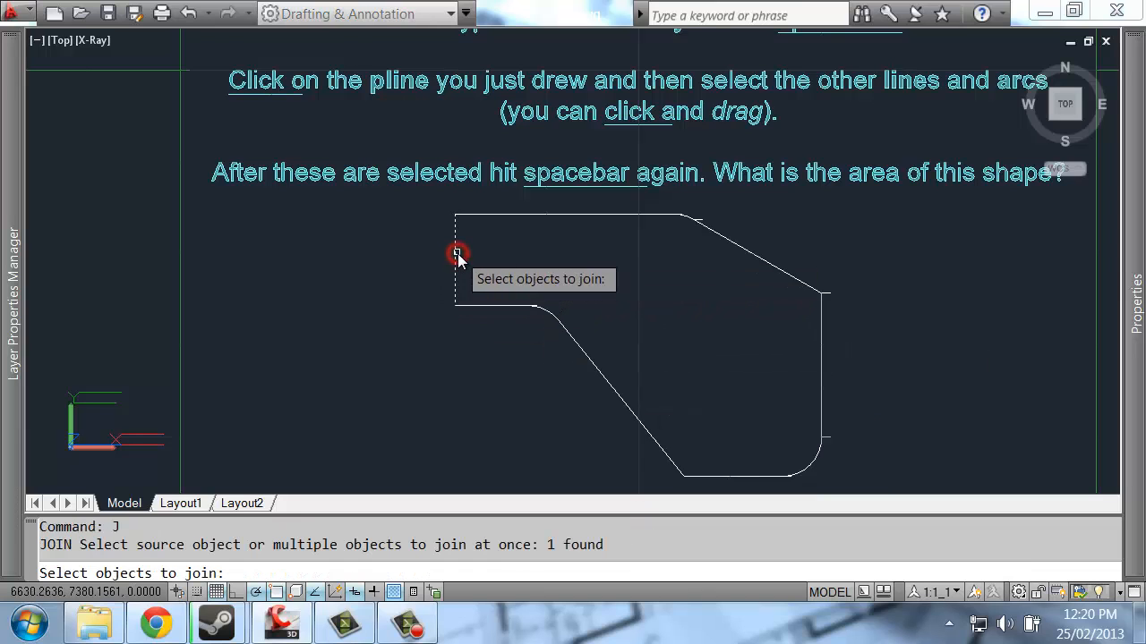
pyautogui.click(844, 208)
pyautogui.click(461, 414)
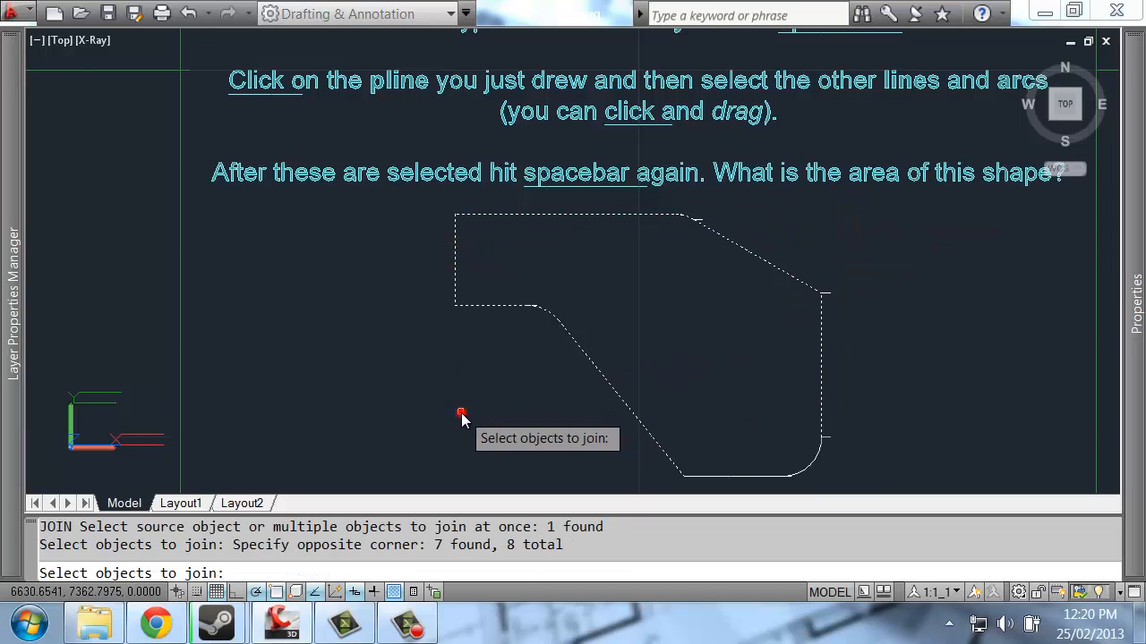
pyautogui.moveTo(936, 365); pyautogui.dragTo(915, 285, button='middle')
pyautogui.click(915, 286)
pyautogui.click(640, 414)
pyautogui.click(845, 298)
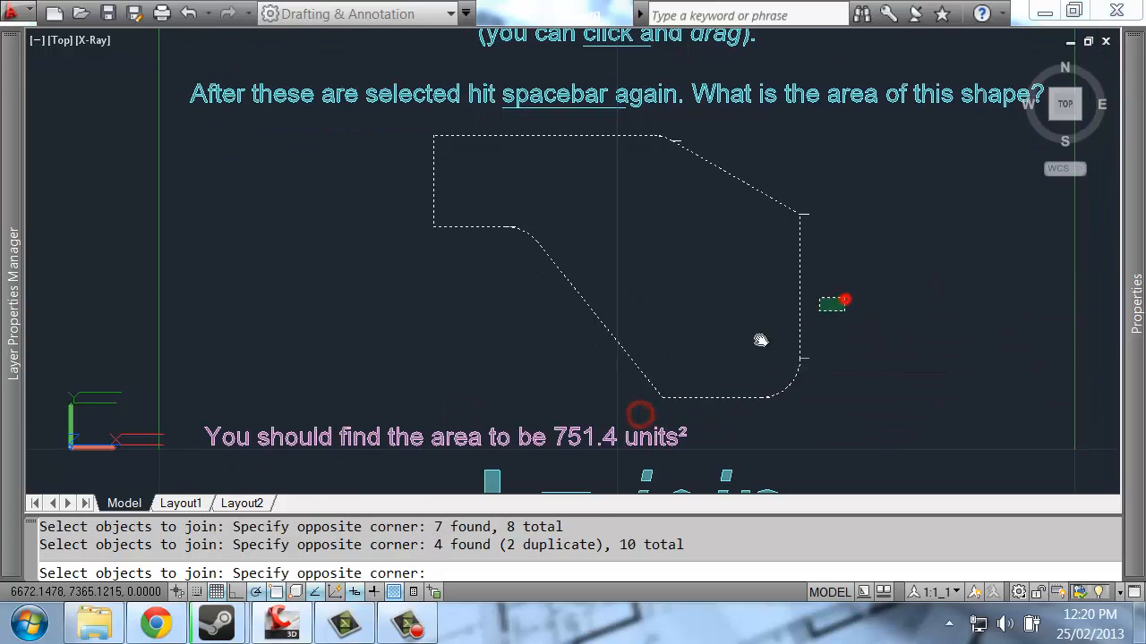
pyautogui.click(588, 398)
pyautogui.click(785, 141)
pyautogui.click(342, 261)
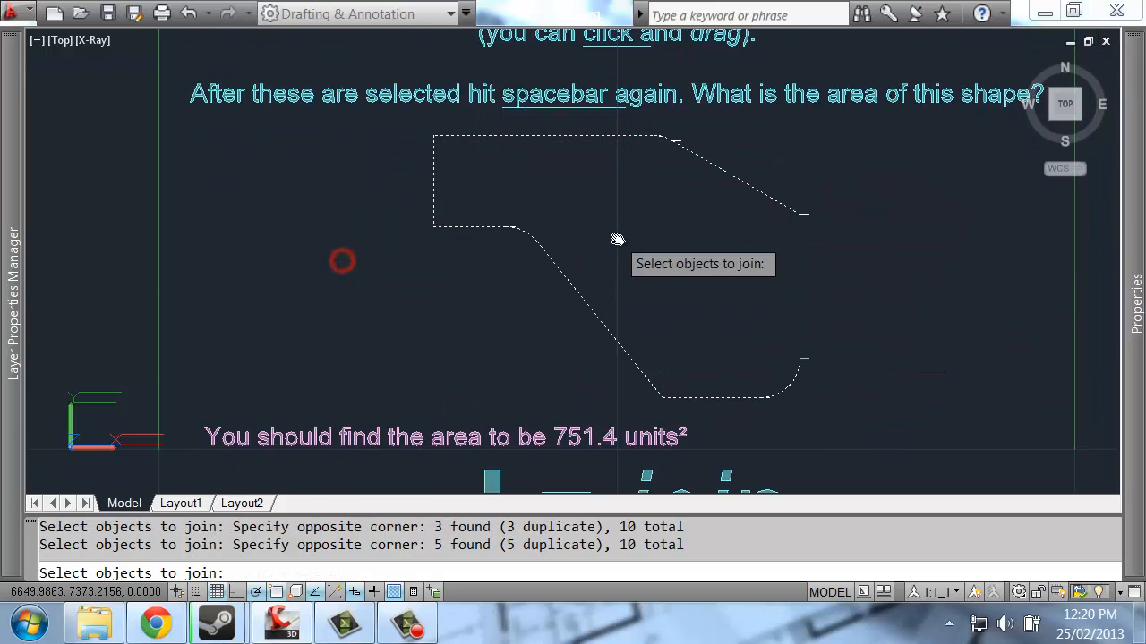
pyautogui.press('space')
# Check the joined outline's area in its properties against the value given in the exercise
pyautogui.click(532, 237)
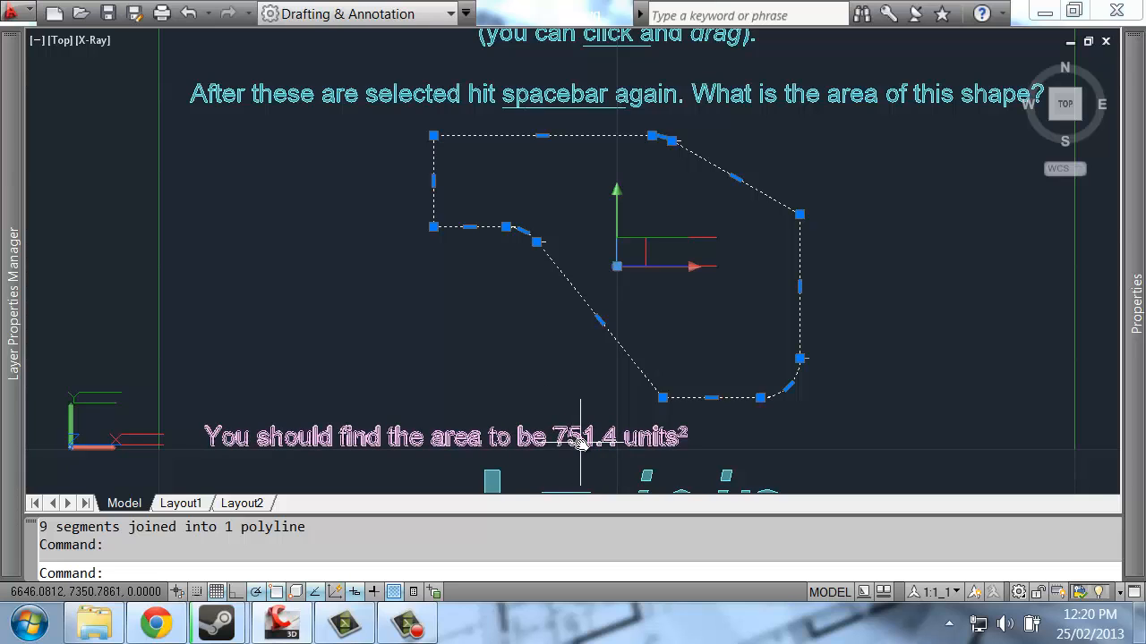
pyautogui.moveTo(1134, 412)
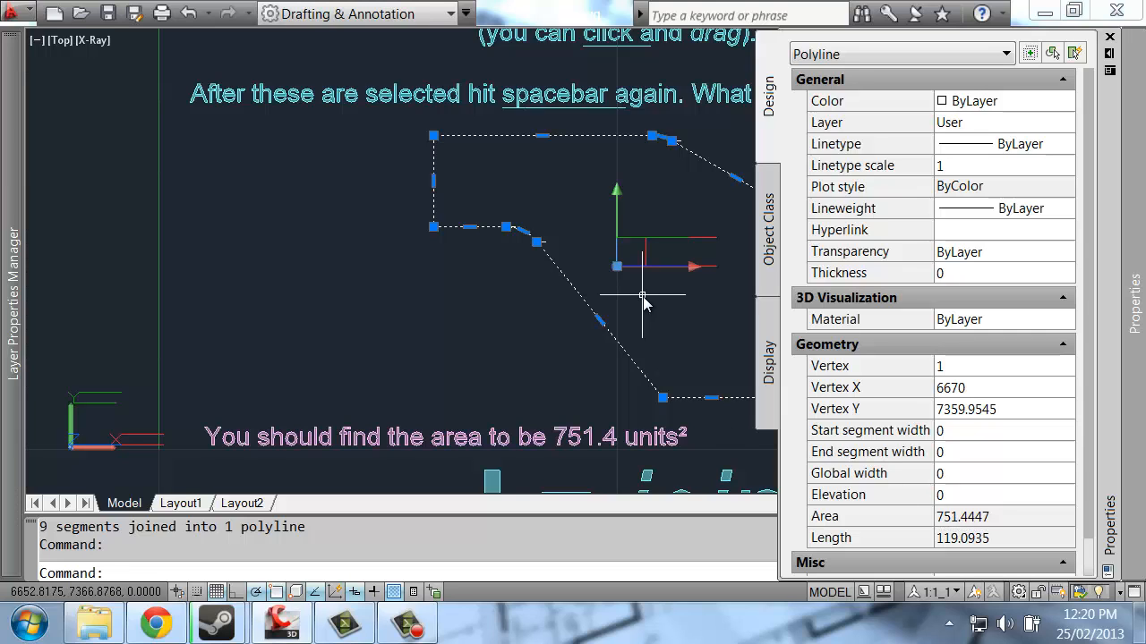
pyautogui.press('Escape')
pyautogui.press('Escape')
# Try to draw an open wavy spline in the empty space below the Spline exercise instructions
pyautogui.scroll(-3, 635, 277)
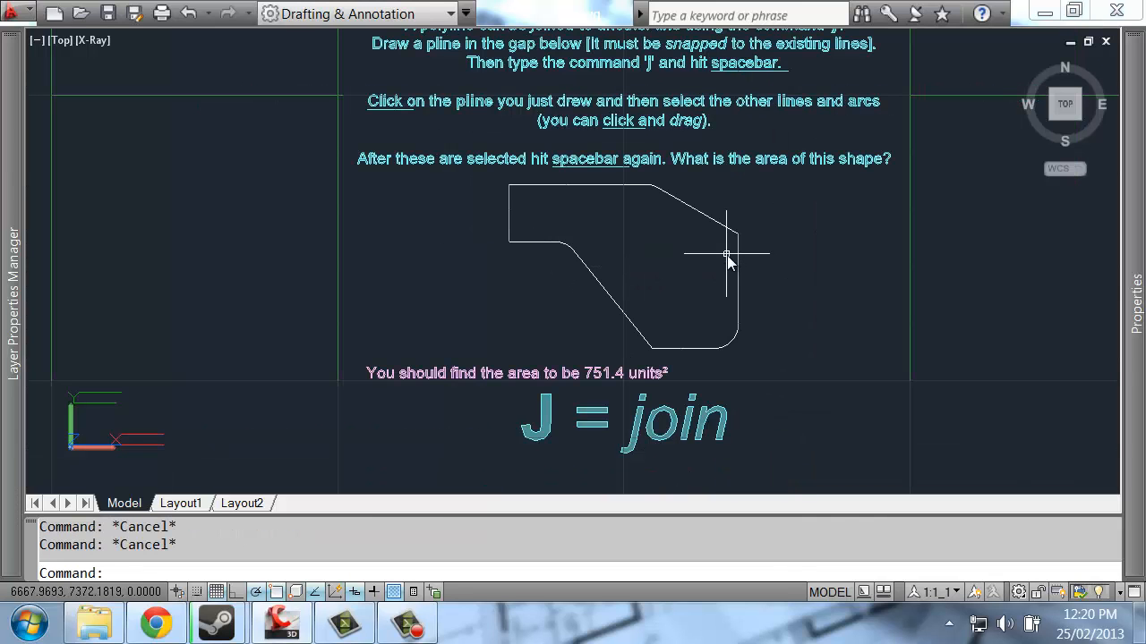
pyautogui.scroll(-2, 828, 251)
pyautogui.moveTo(742, 188); pyautogui.dragTo(660, 282, button='middle')
pyautogui.moveTo(824, 233); pyautogui.dragTo(385, 286, button='middle')
pyautogui.moveTo(738, 282)
pyautogui.mouseDown(button='middle')
pyautogui.moveTo(651, 213)
pyautogui.moveTo(613, 233)
pyautogui.mouseUp(button='middle')
pyautogui.scroll(2, 665, 167)
pyautogui.write('spl')
pyautogui.press('Return')
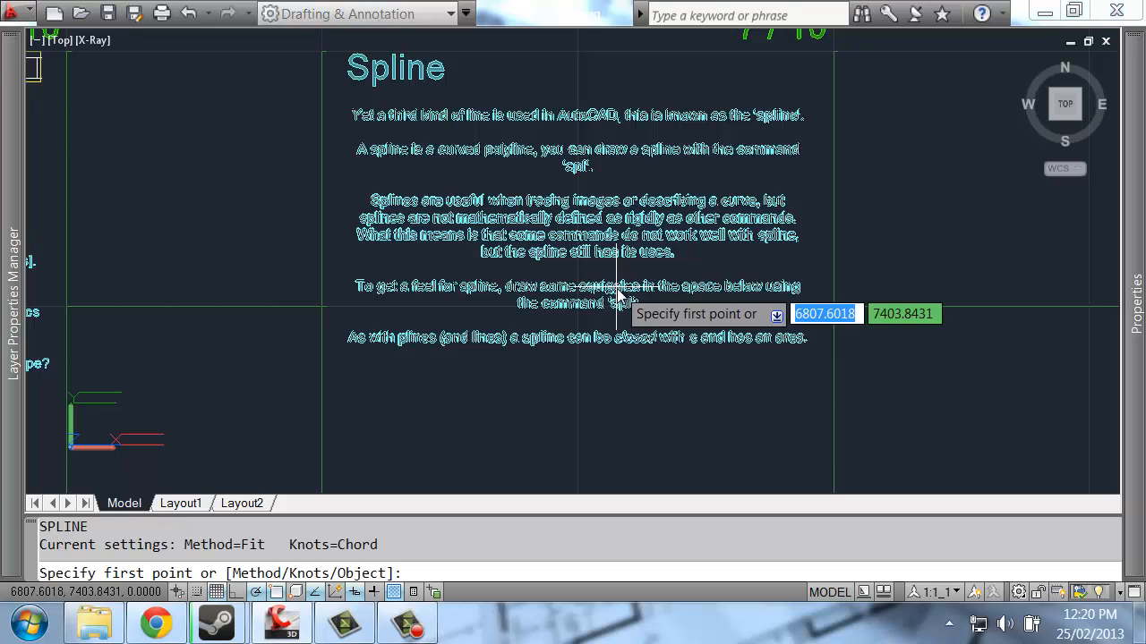
pyautogui.moveTo(577, 345); pyautogui.dragTo(573, 255, button='middle')
pyautogui.click(517, 374)
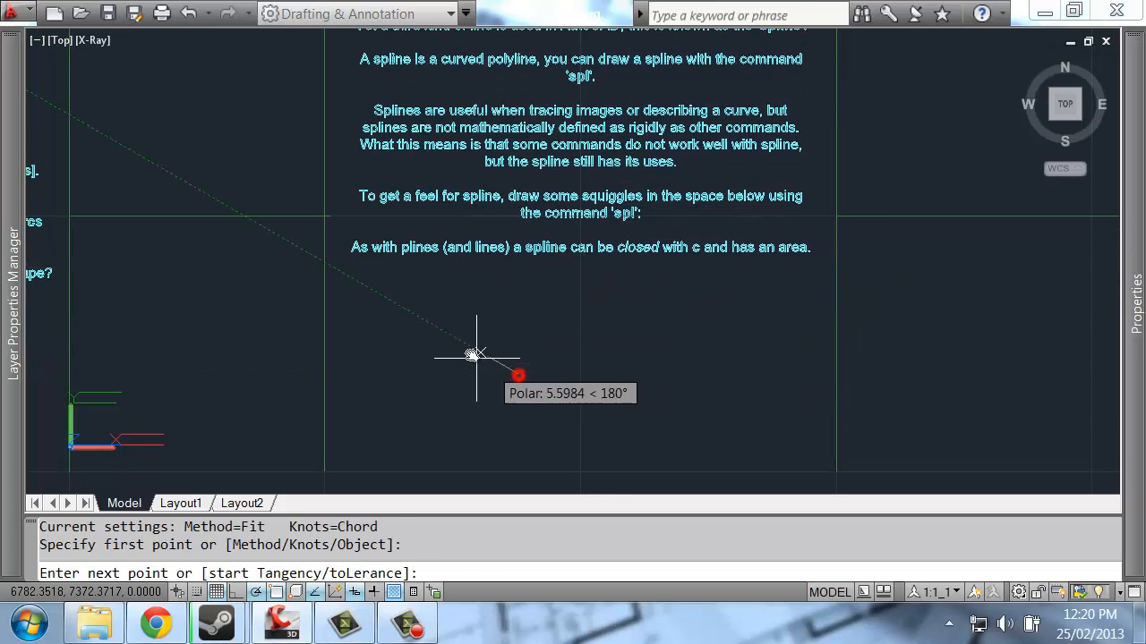
pyautogui.click(465, 343)
pyautogui.click(527, 321)
pyautogui.click(565, 361)
pyautogui.click(608, 331)
pyautogui.click(678, 331)
pyautogui.click(654, 385)
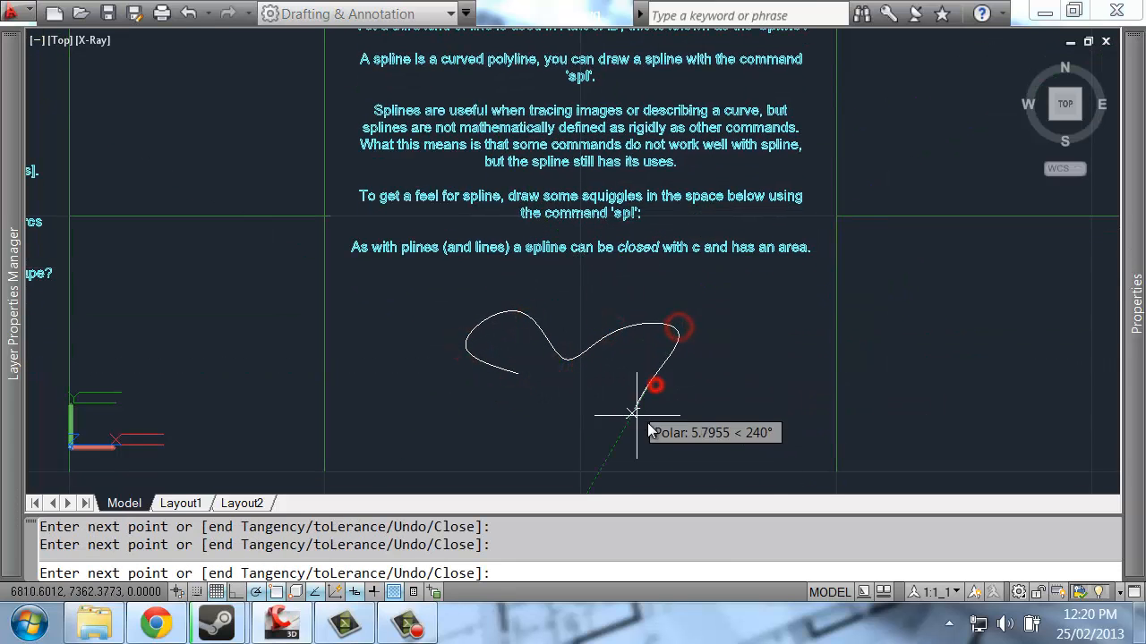
pyautogui.click(663, 429)
pyautogui.click(744, 385)
pyautogui.click(775, 345)
pyautogui.press('Escape')
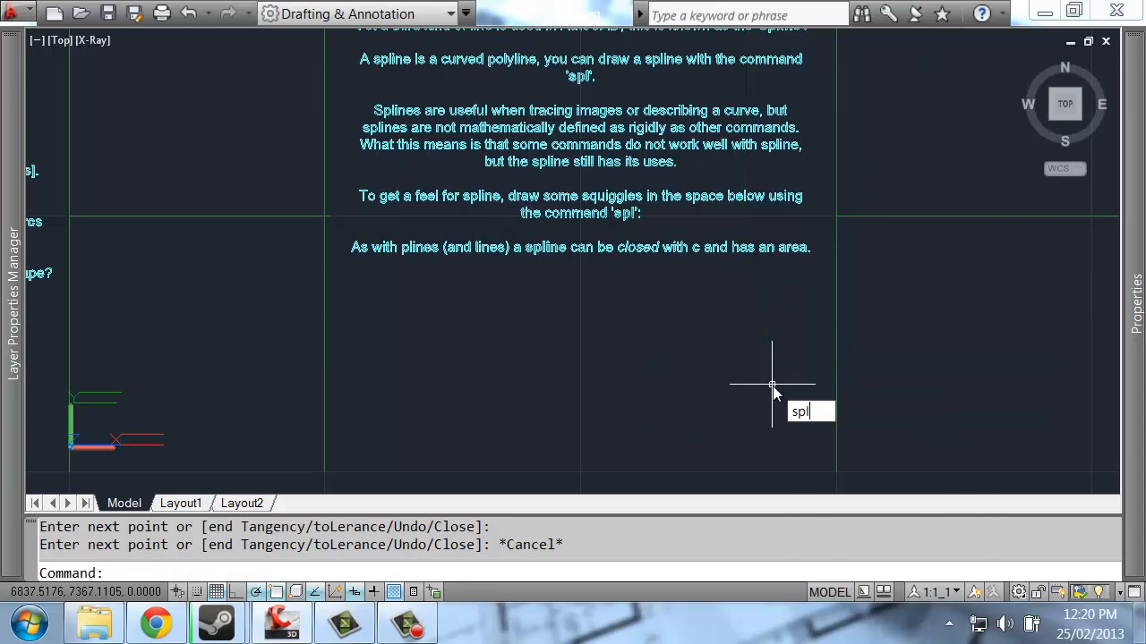
# Draw a closed wavy spline through ten or so fit points in the space below the Spline exercise instructions
pyautogui.press('Return')
pyautogui.click(608, 397)
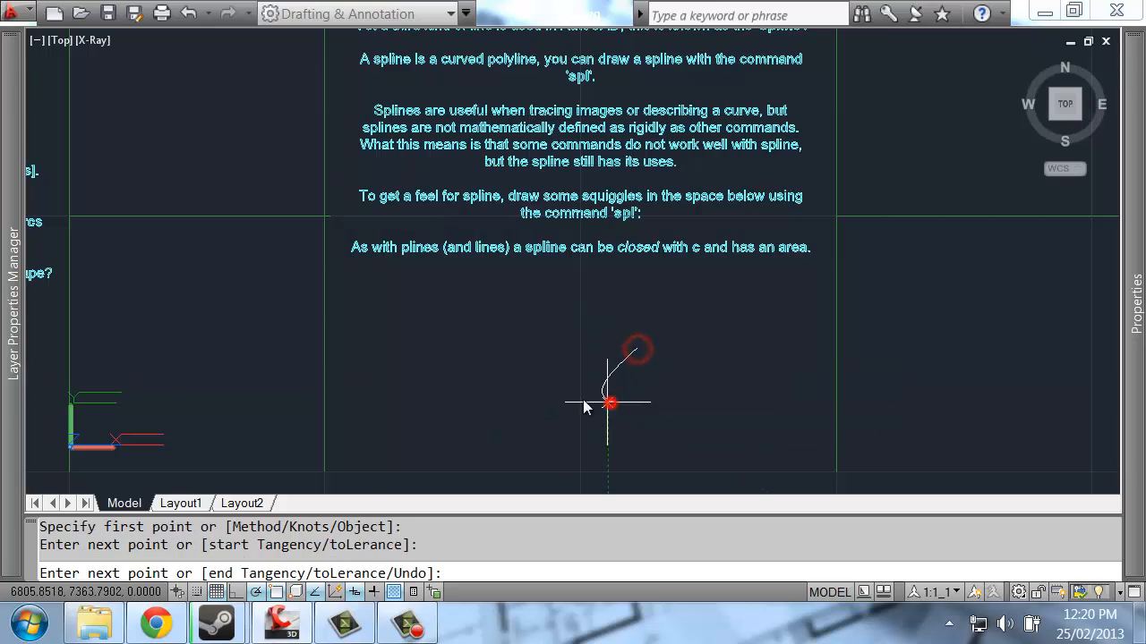
pyautogui.click(534, 354)
pyautogui.click(471, 409)
pyautogui.click(404, 317)
pyautogui.click(487, 293)
pyautogui.click(557, 331)
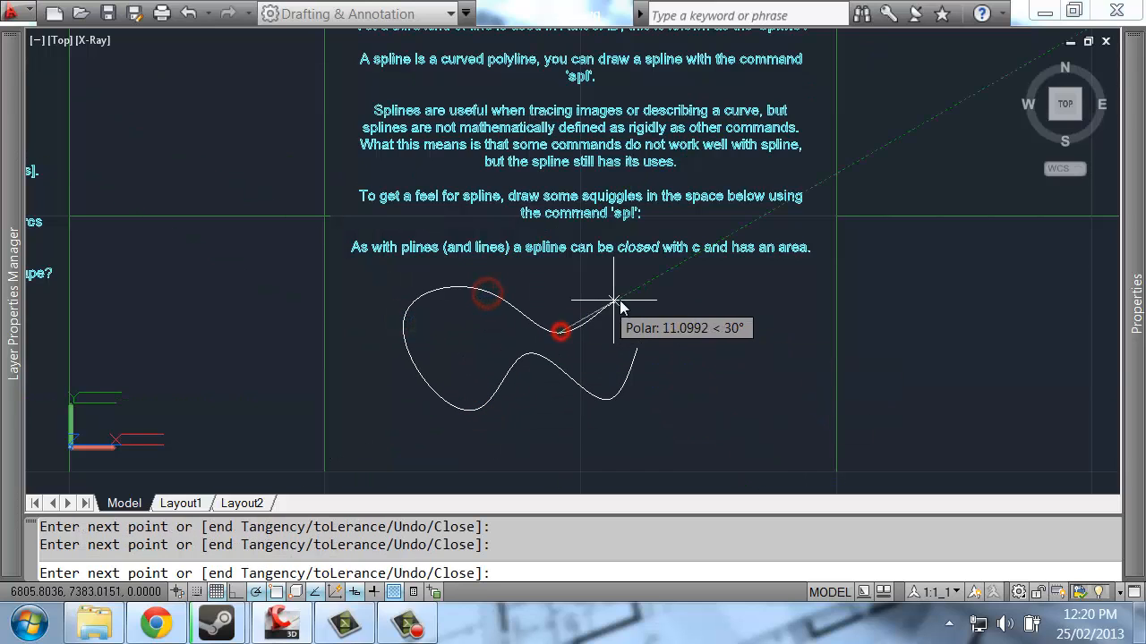
pyautogui.click(637, 288)
pyautogui.click(711, 327)
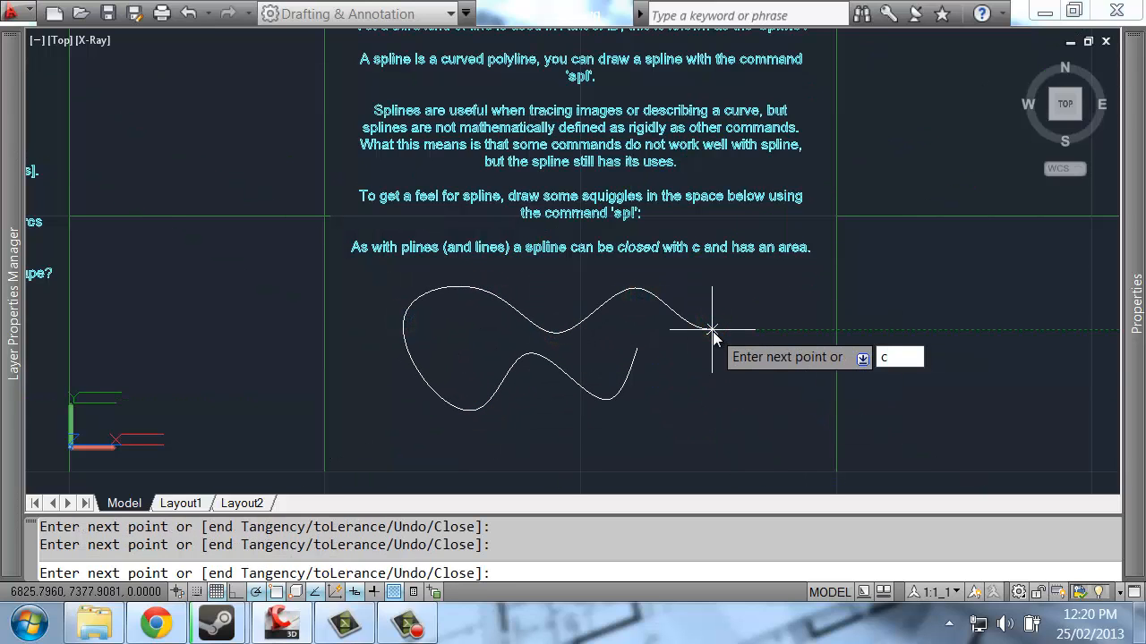
pyautogui.press('Return')
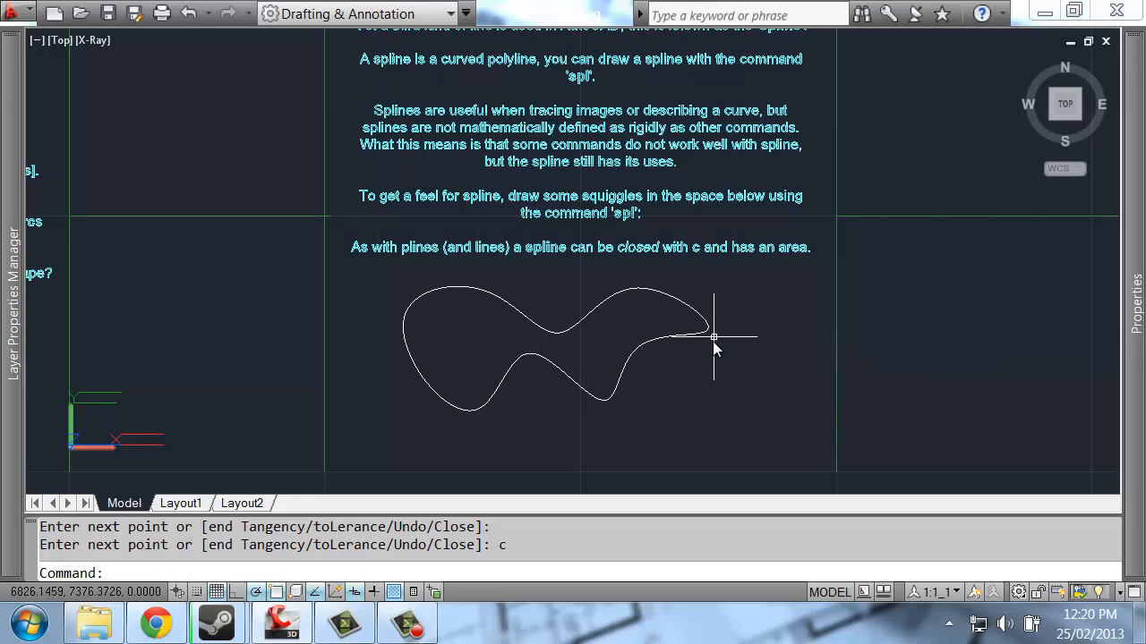
# Select the closed spline and look through its properties for an area, collapsing the Data Points section
pyautogui.click(658, 350)
pyautogui.click(614, 363)
pyautogui.moveTo(1133, 403)
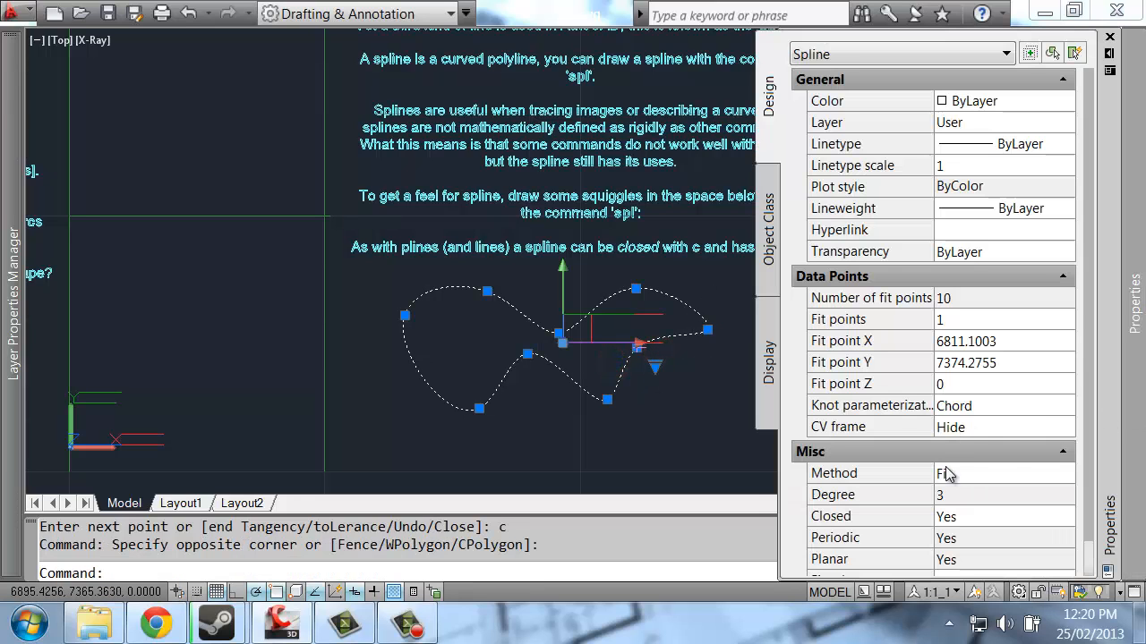
pyautogui.click(1064, 275)
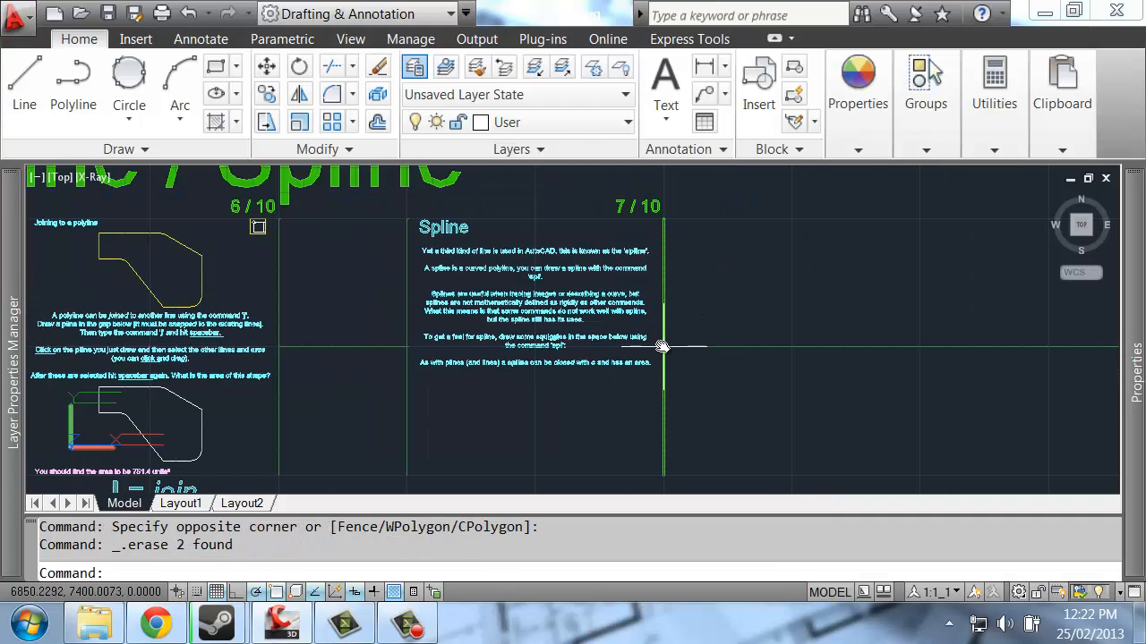
pyautogui.moveTo(569, 366); pyautogui.dragTo(563, 313, button='middle')
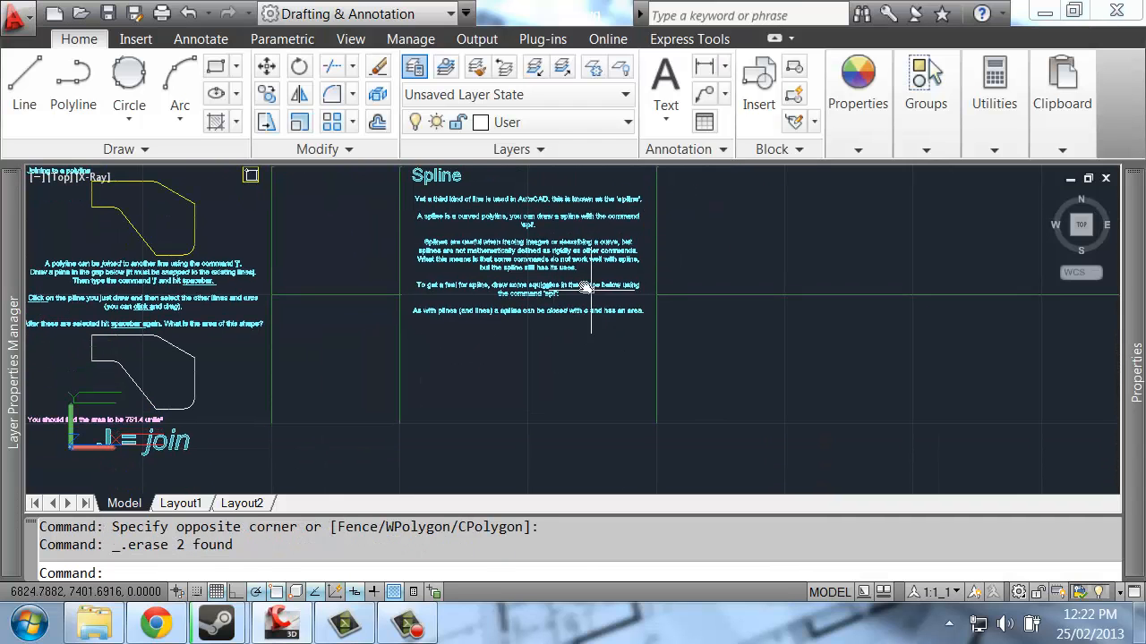
pyautogui.moveTo(662, 284); pyautogui.dragTo(670, 328, button='middle')
pyautogui.moveTo(761, 310); pyautogui.dragTo(654, 323, button='middle')
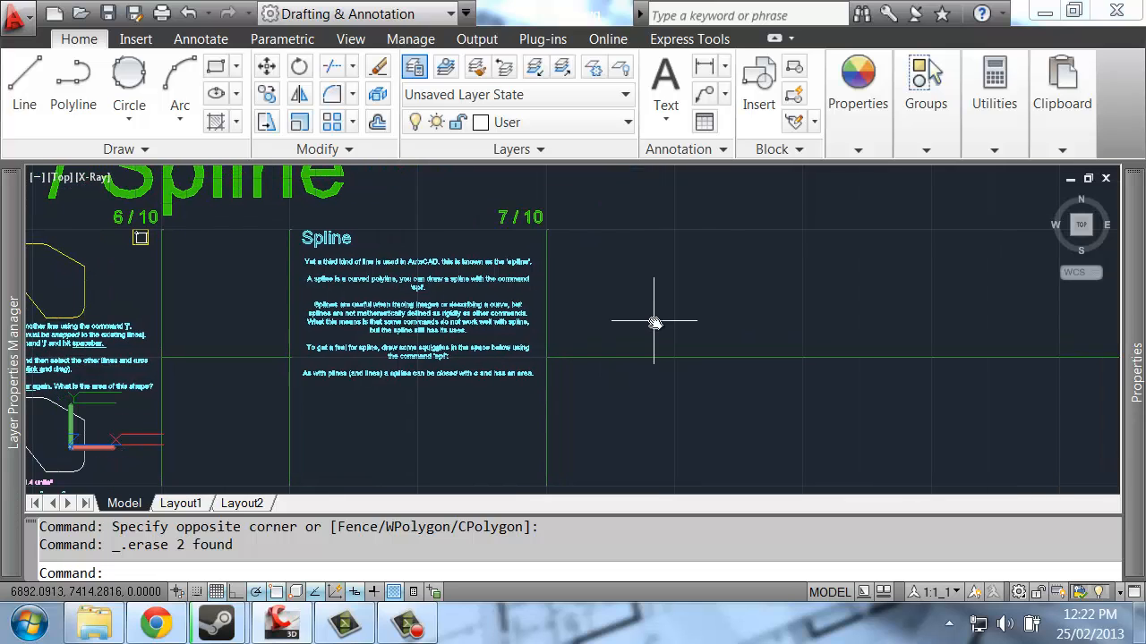
pyautogui.moveTo(795, 325); pyautogui.dragTo(750, 325, button='middle')
pyautogui.moveTo(482, 315); pyautogui.dragTo(669, 293, button='middle')
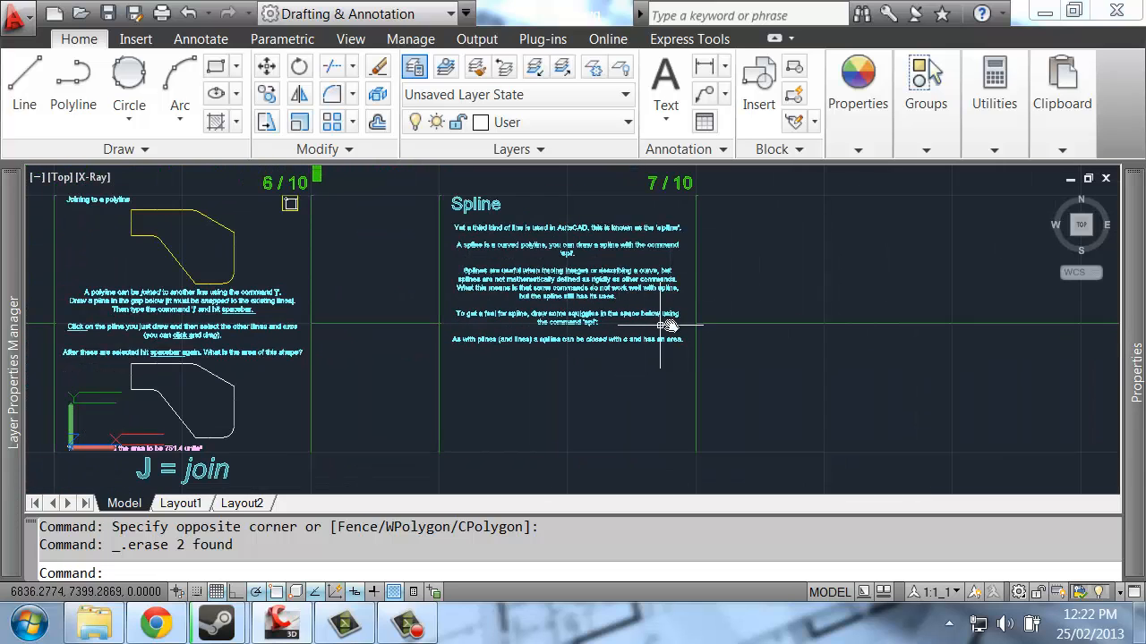
# Hide the ribbon with the RIBBONCLOSE command to enlarge the drawing area
pyautogui.moveTo(830, 316); pyautogui.dragTo(625, 315, button='middle')
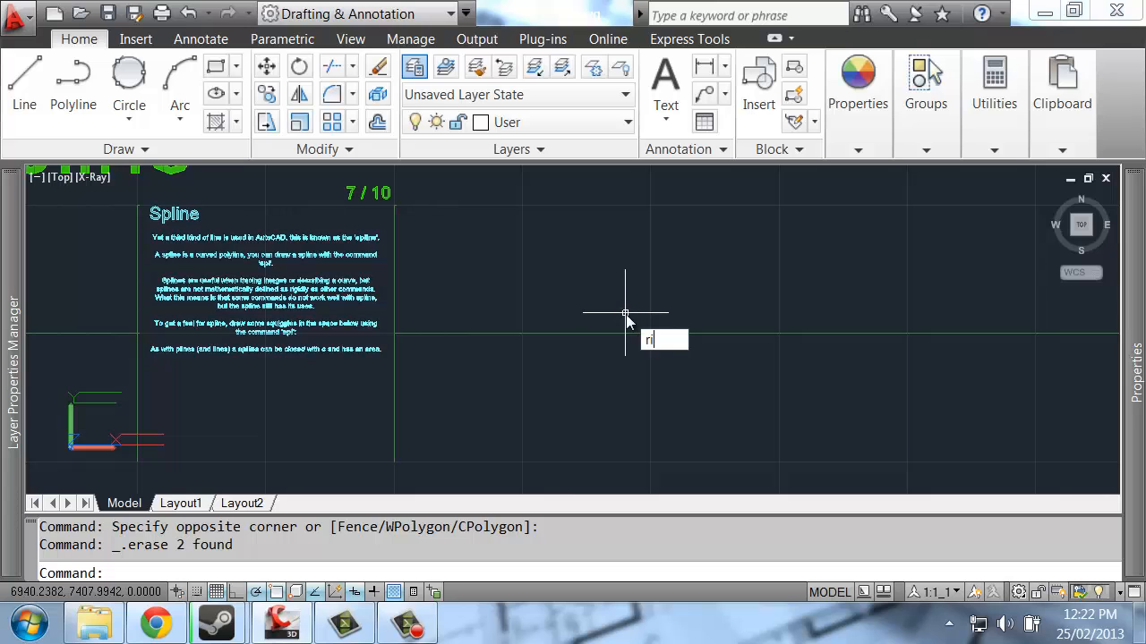
pyautogui.write('ose')
pyautogui.press('Return')
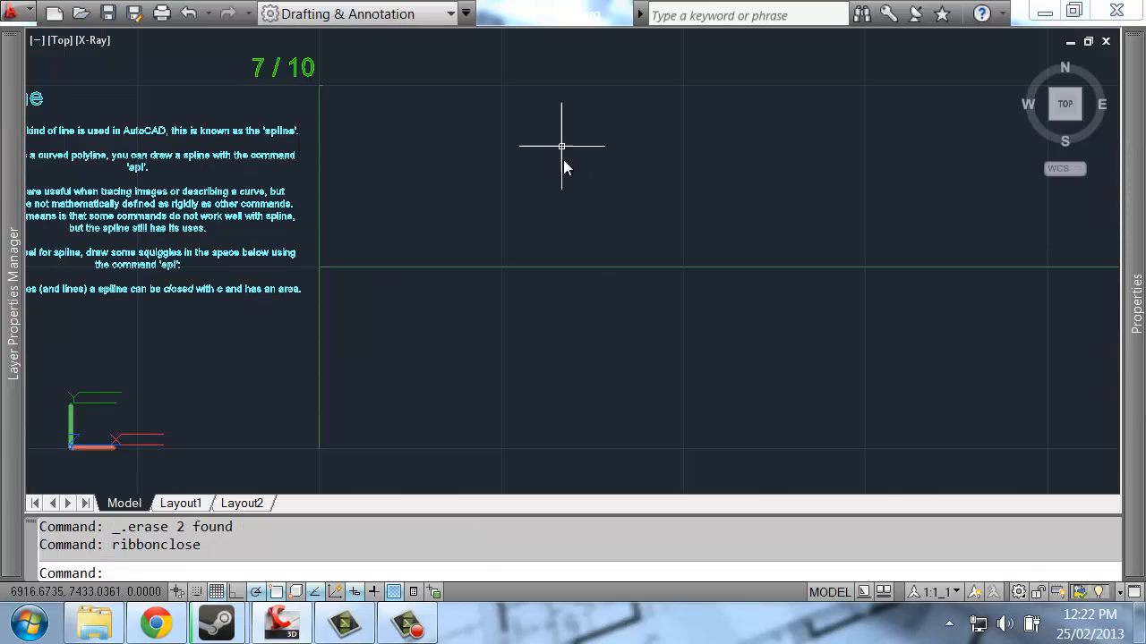
# In Offset exercise 8/10, offset the small circle outward and the short horizontal line upward by 4.527316513 units
pyautogui.scroll(-2, 561, 146)
pyautogui.moveTo(737, 169); pyautogui.dragTo(420, 237, button='middle')
pyautogui.moveTo(897, 254)
pyautogui.mouseDown(button='middle')
pyautogui.moveTo(456, 325)
pyautogui.moveTo(92, 336)
pyautogui.mouseUp(button='middle')
pyautogui.moveTo(883, 347); pyautogui.dragTo(870, 349, button='middle')
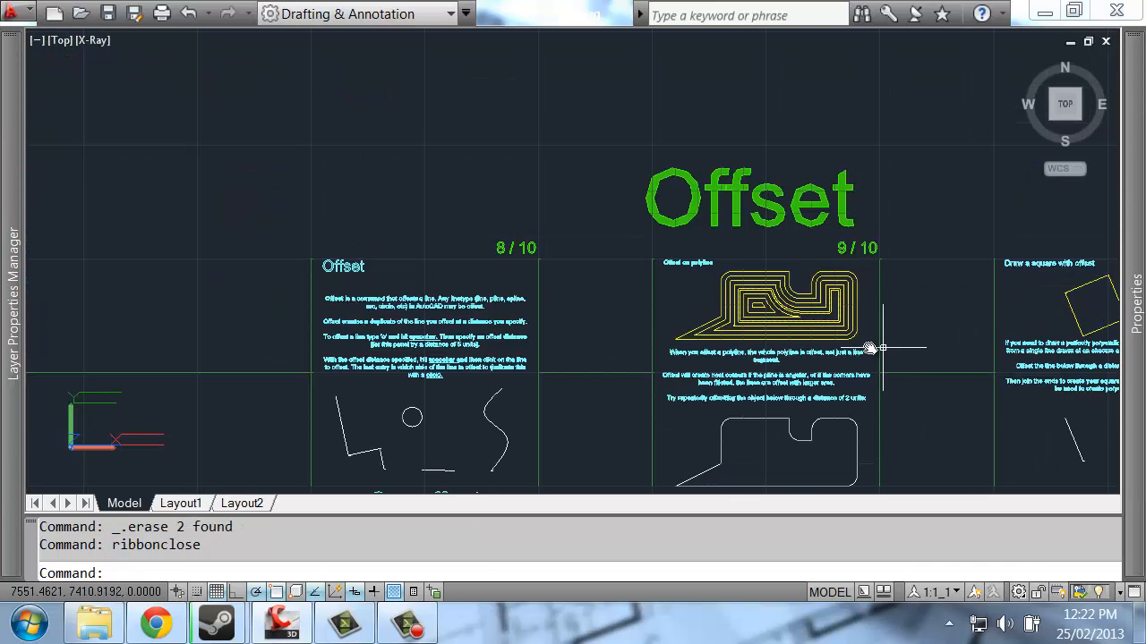
pyautogui.moveTo(521, 391); pyautogui.dragTo(622, 208, button='middle')
pyautogui.scroll(4, 521, 205)
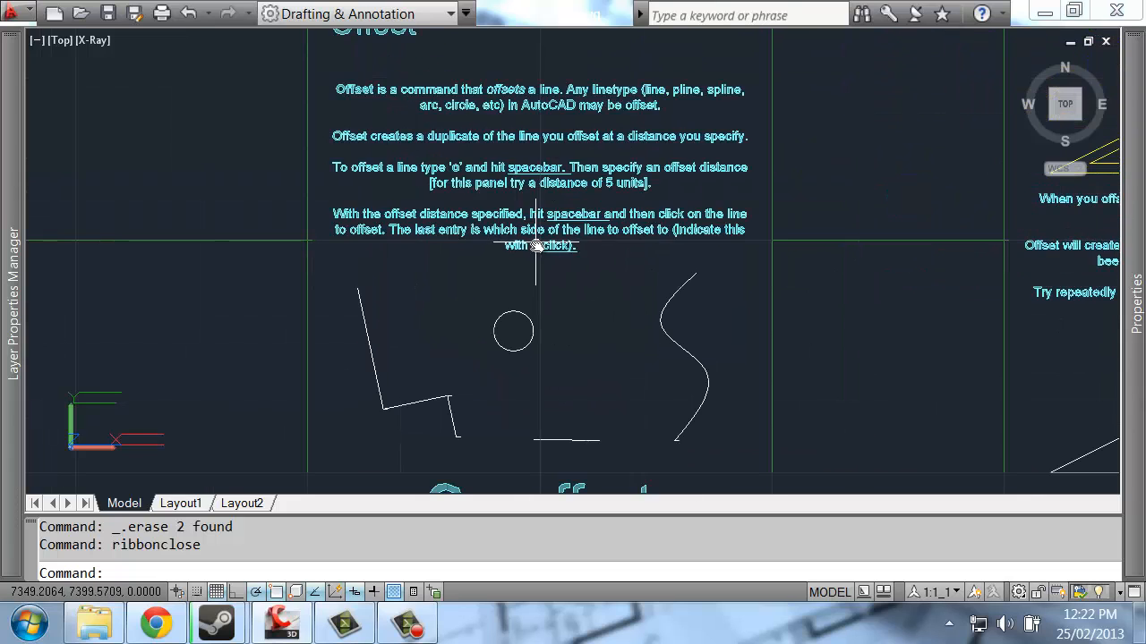
pyautogui.moveTo(590, 296); pyautogui.dragTo(592, 310, button='middle')
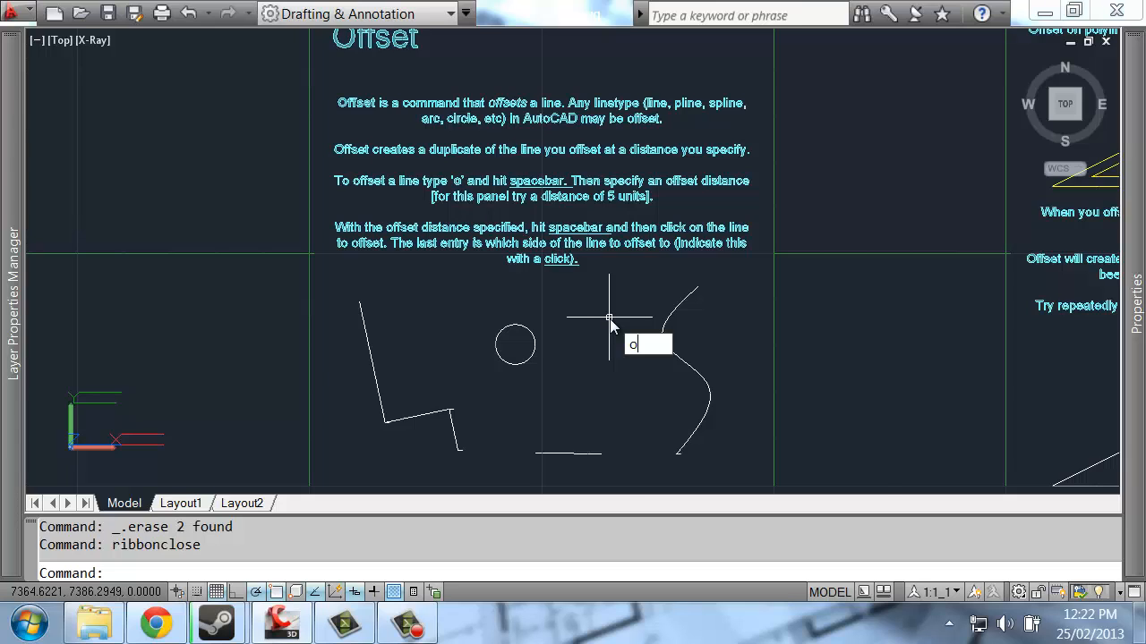
pyautogui.press('Escape')
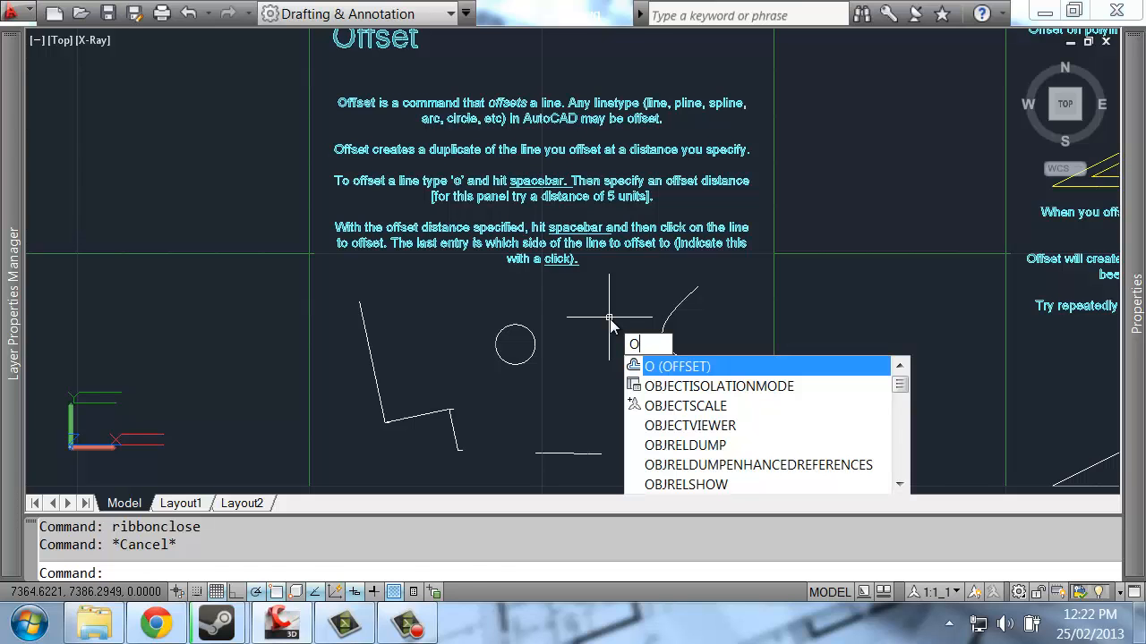
pyautogui.press('space')
pyautogui.moveTo(606, 381)
pyautogui.mouseDown(button='middle')
pyautogui.moveTo(611, 234)
pyautogui.moveTo(618, 289)
pyautogui.mouseUp(button='middle')
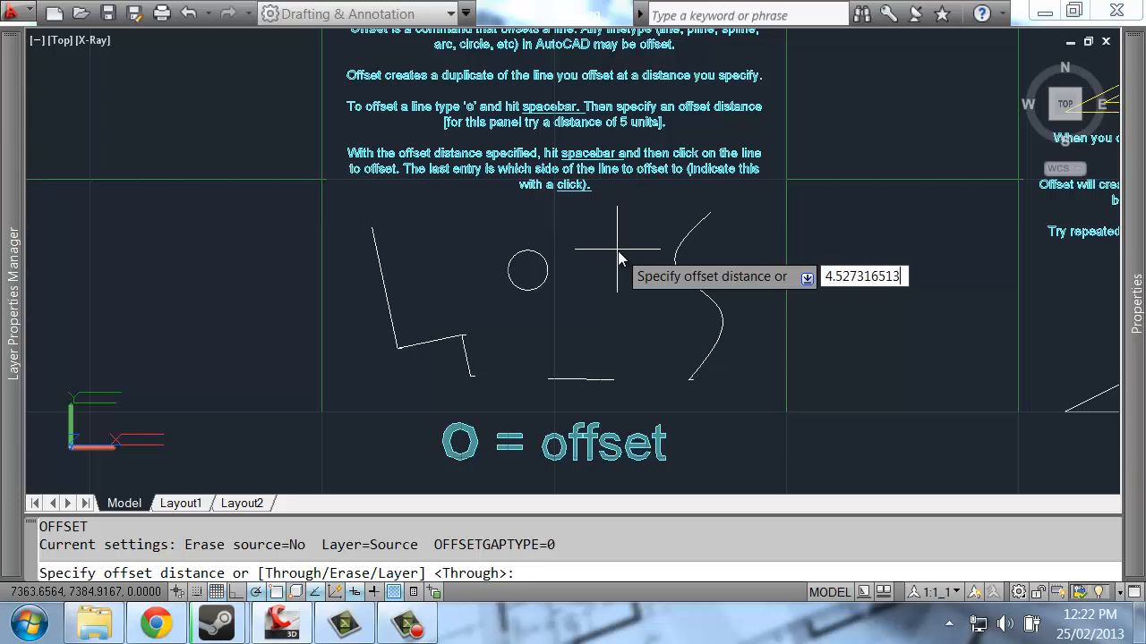
pyautogui.press('space')
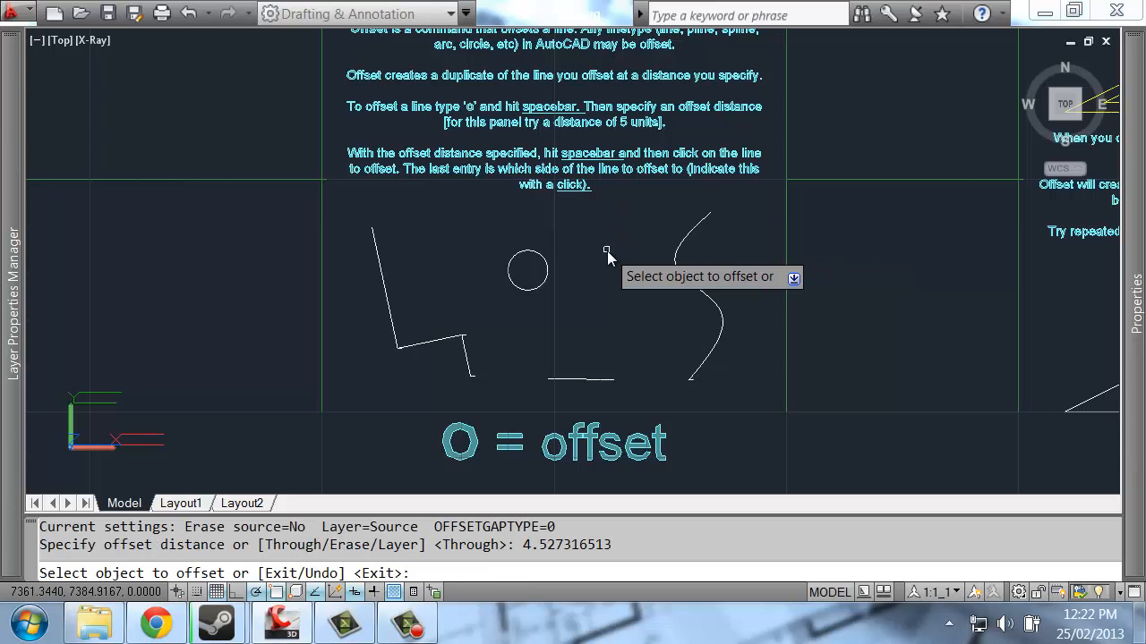
pyautogui.click(508, 266)
pyautogui.click(497, 213)
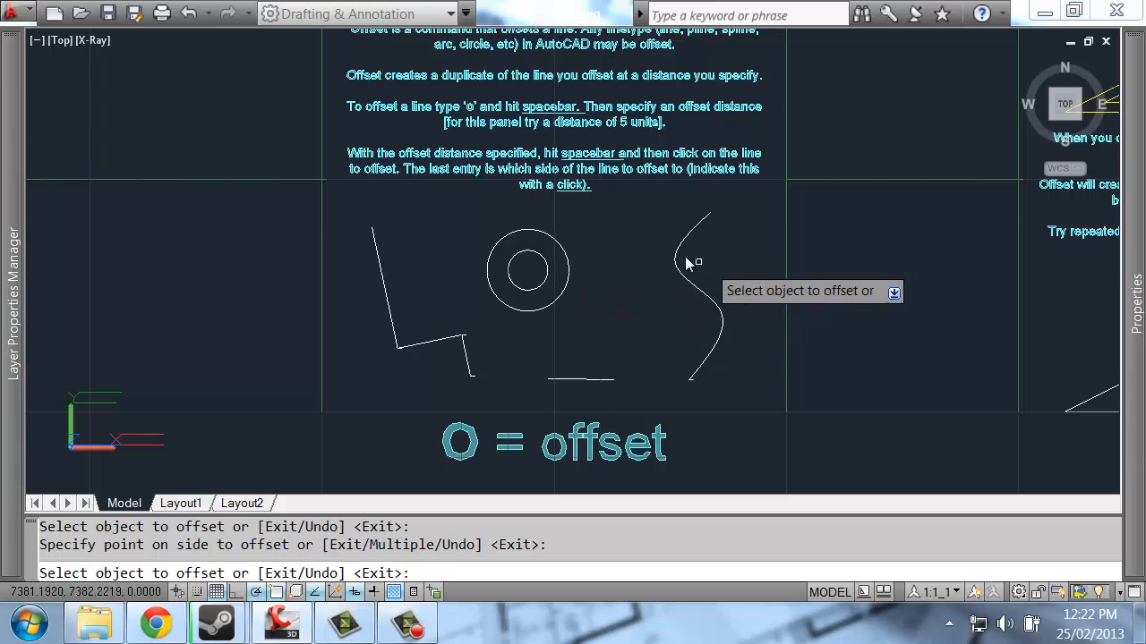
pyautogui.click(583, 380)
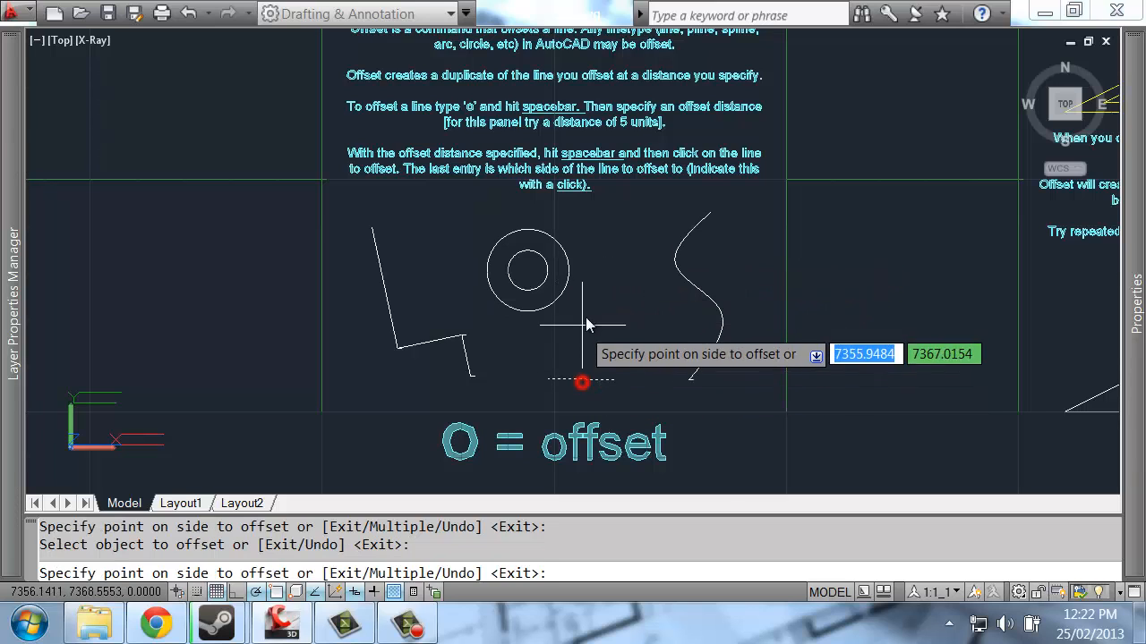
pyautogui.click(555, 333)
# Offset the angular figure's segments by the same distance: the long steep line rightward, the short end line leftward, the slanted line upward
pyautogui.click(392, 320)
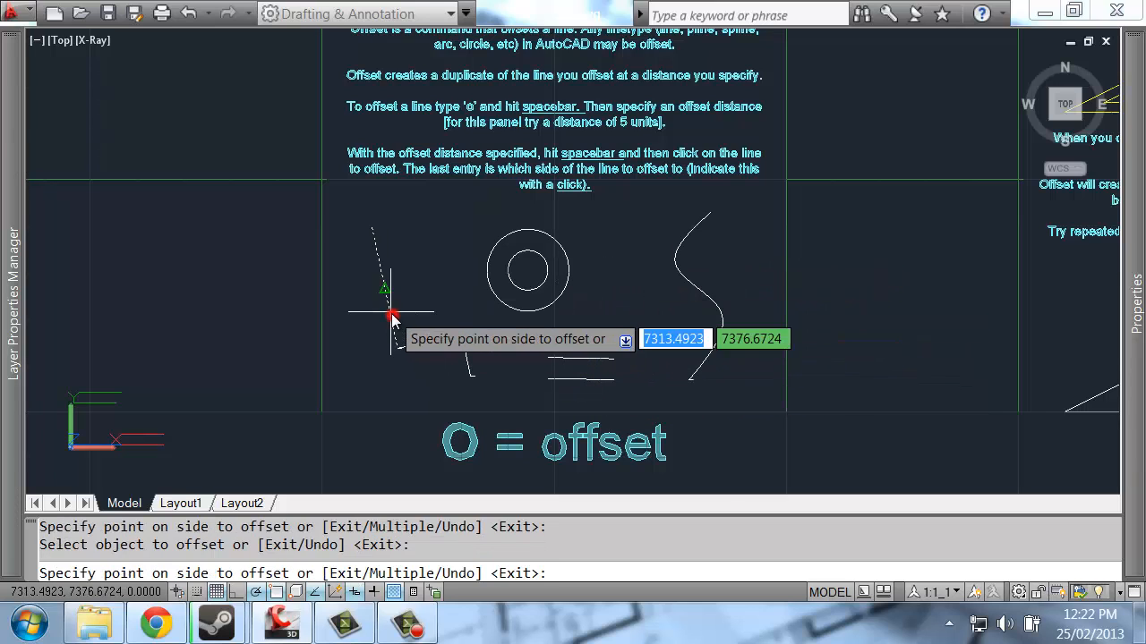
pyautogui.click(438, 278)
pyautogui.click(461, 342)
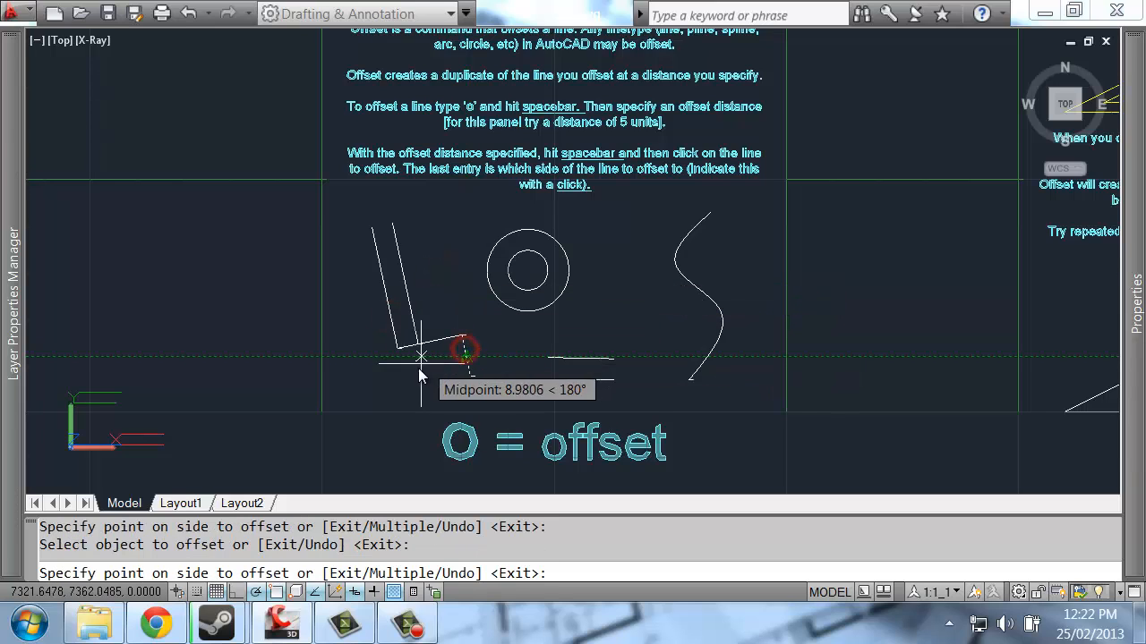
pyautogui.click(417, 367)
pyautogui.click(448, 336)
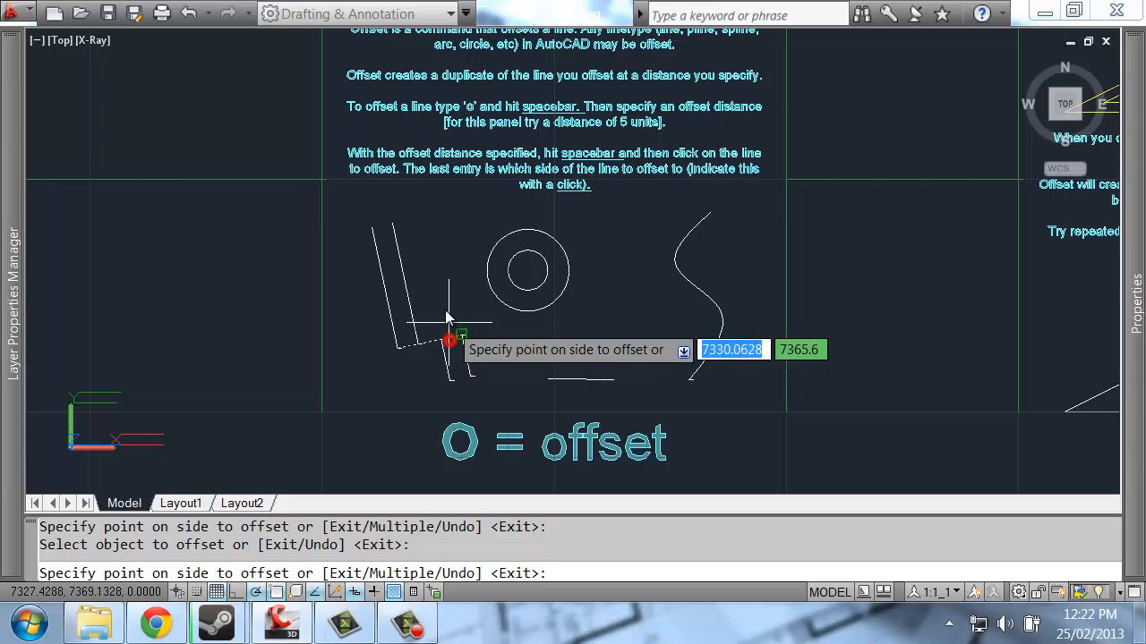
pyautogui.click(440, 296)
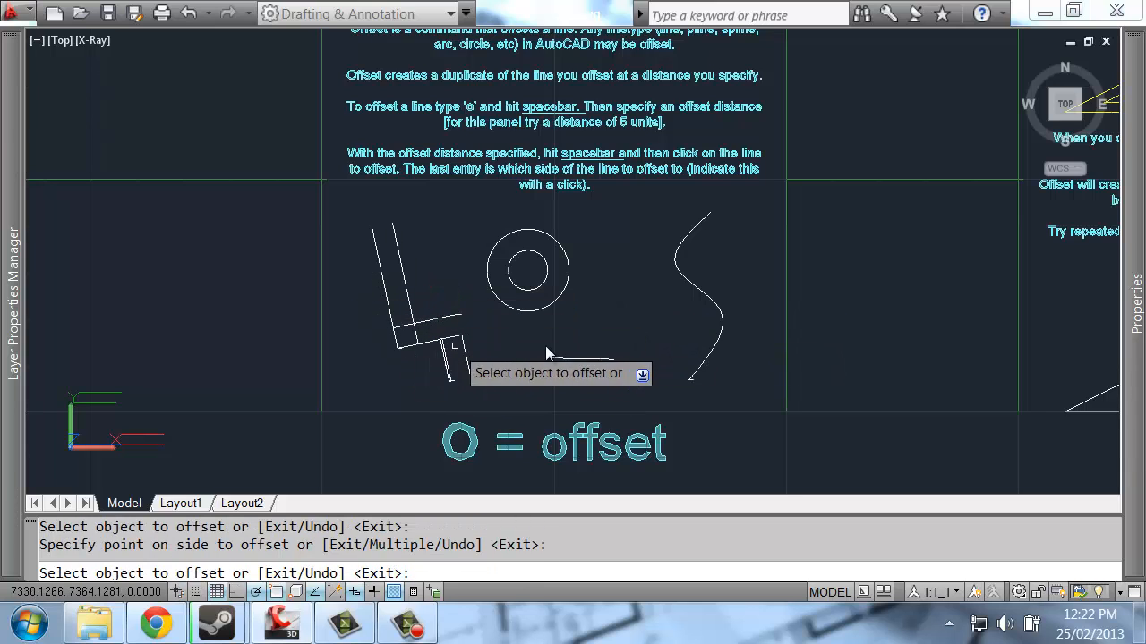
# Offset the outermost circle outward two more times with the same distance to add concentric rings
pyautogui.click(569, 286)
pyautogui.click(602, 291)
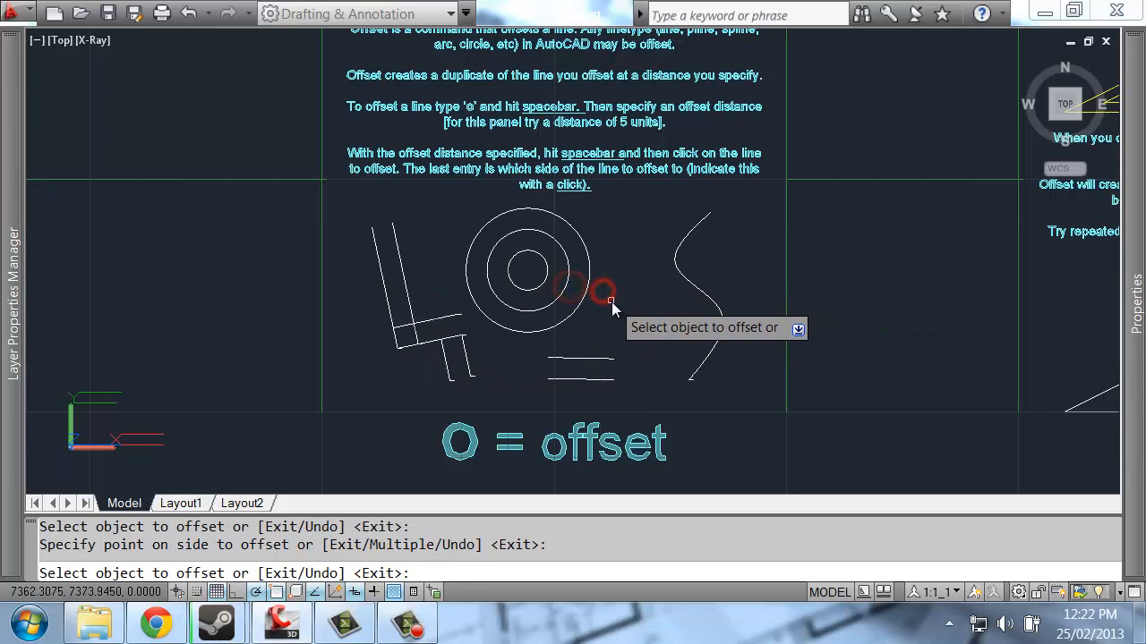
pyautogui.click(592, 271)
pyautogui.click(627, 266)
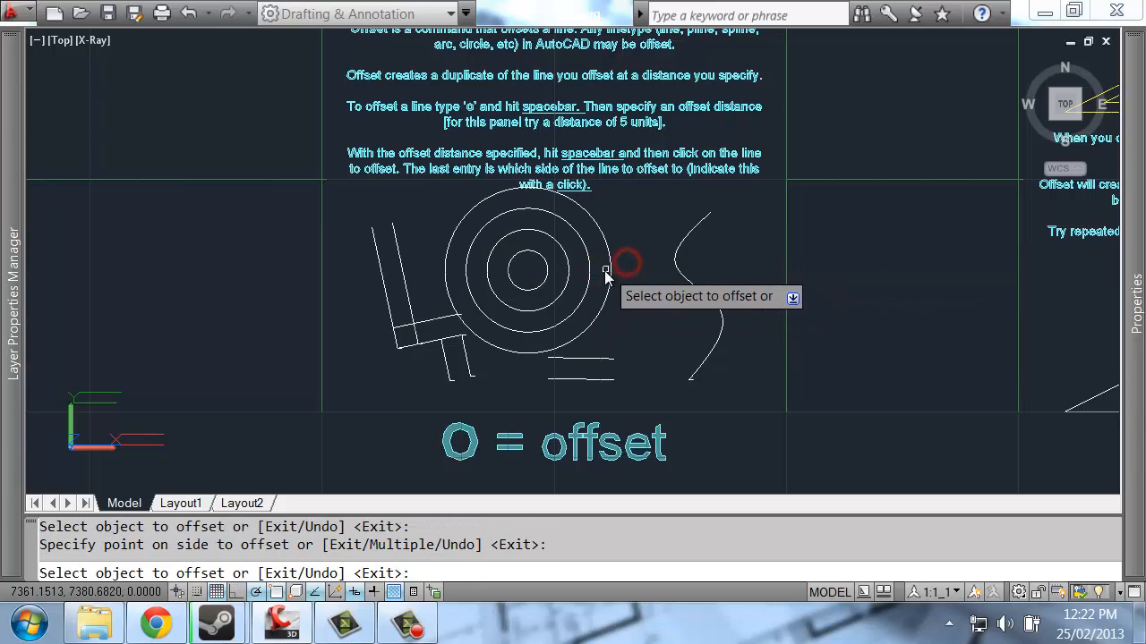
# Offset the wavy curve twice to each side with the same distance and end the Offset command
pyautogui.click(677, 255)
pyautogui.click(648, 224)
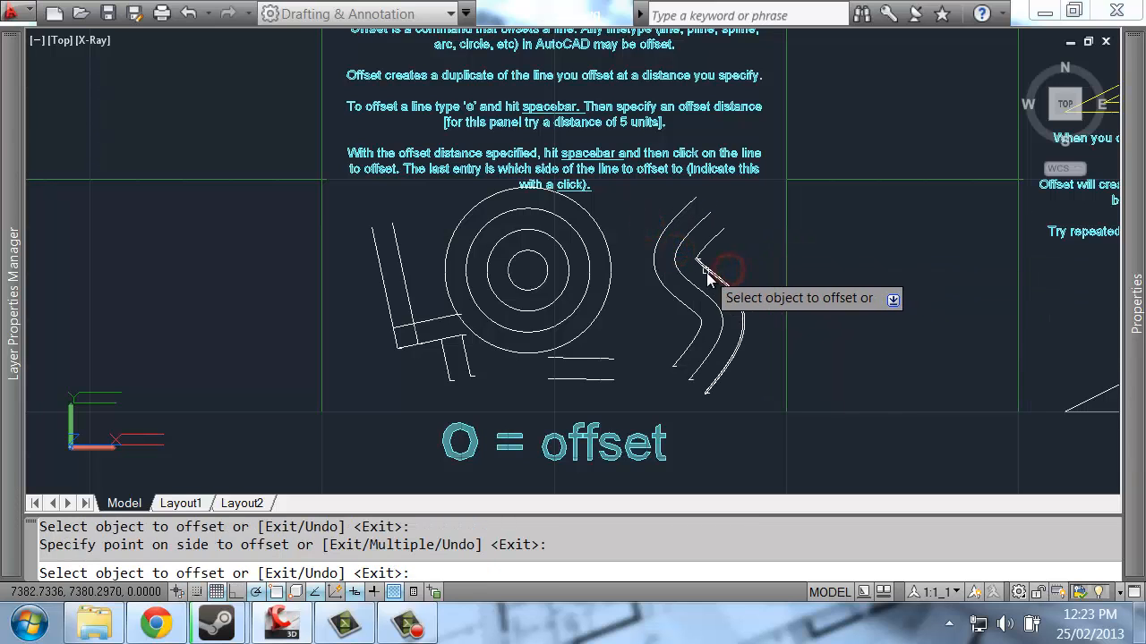
pyautogui.click(705, 271)
pyautogui.click(752, 266)
pyautogui.click(671, 305)
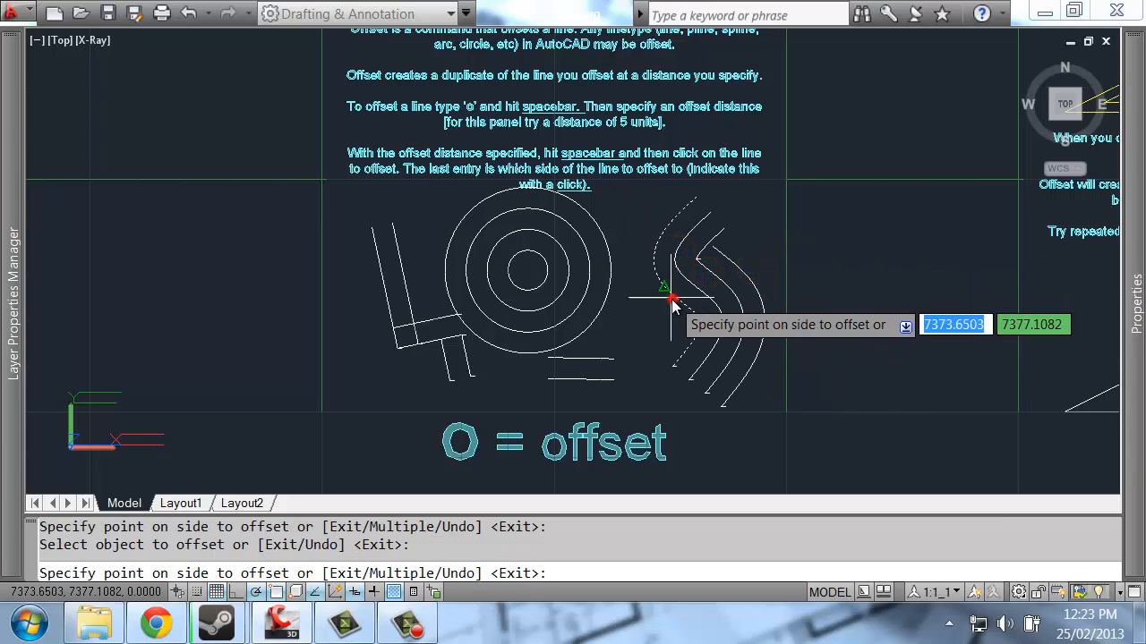
pyautogui.click(632, 312)
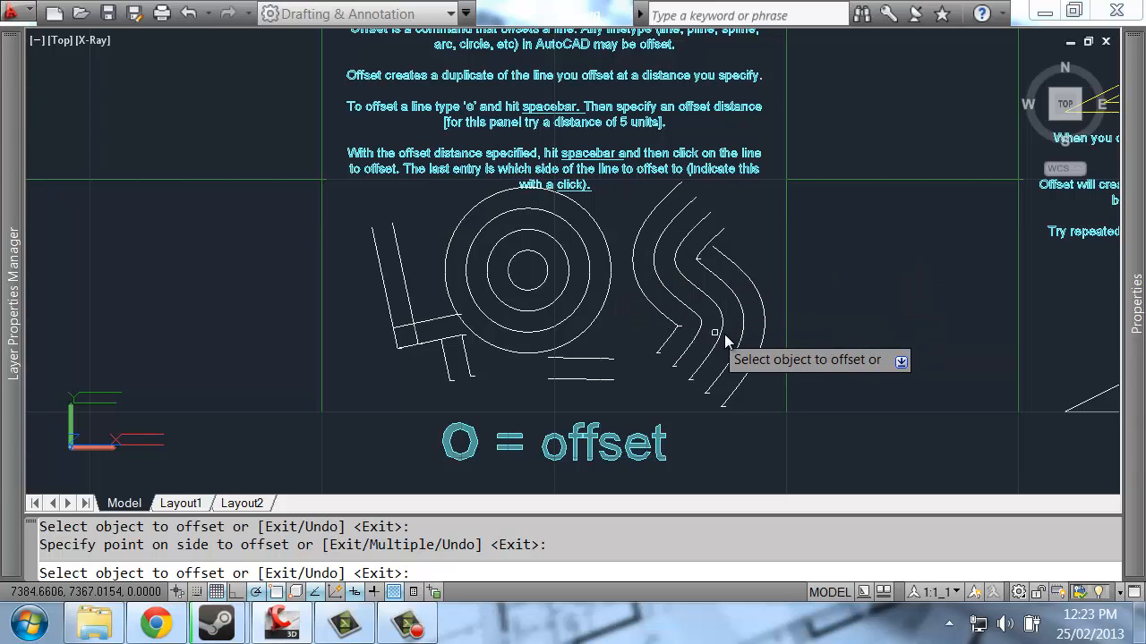
pyautogui.press('space')
# In Offset on polyline exercise 9/10, offset the white polyline inward twice in succession by 2 units
pyautogui.scroll(-3, 532, 307)
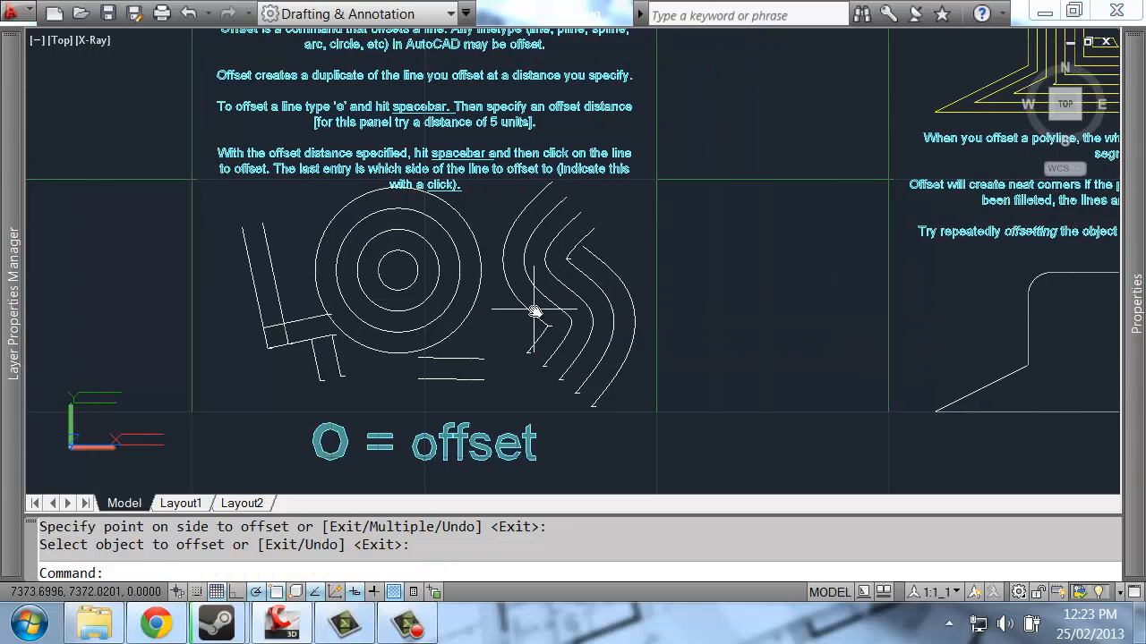
pyautogui.scroll(2, 517, 291)
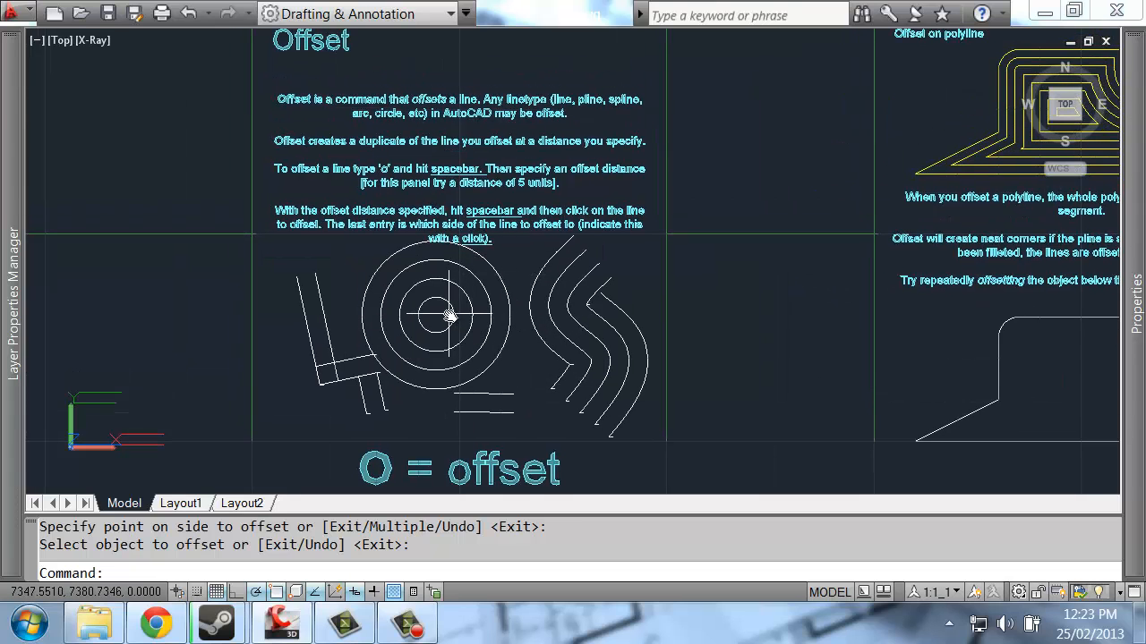
pyautogui.moveTo(701, 271); pyautogui.dragTo(526, 294, button='middle')
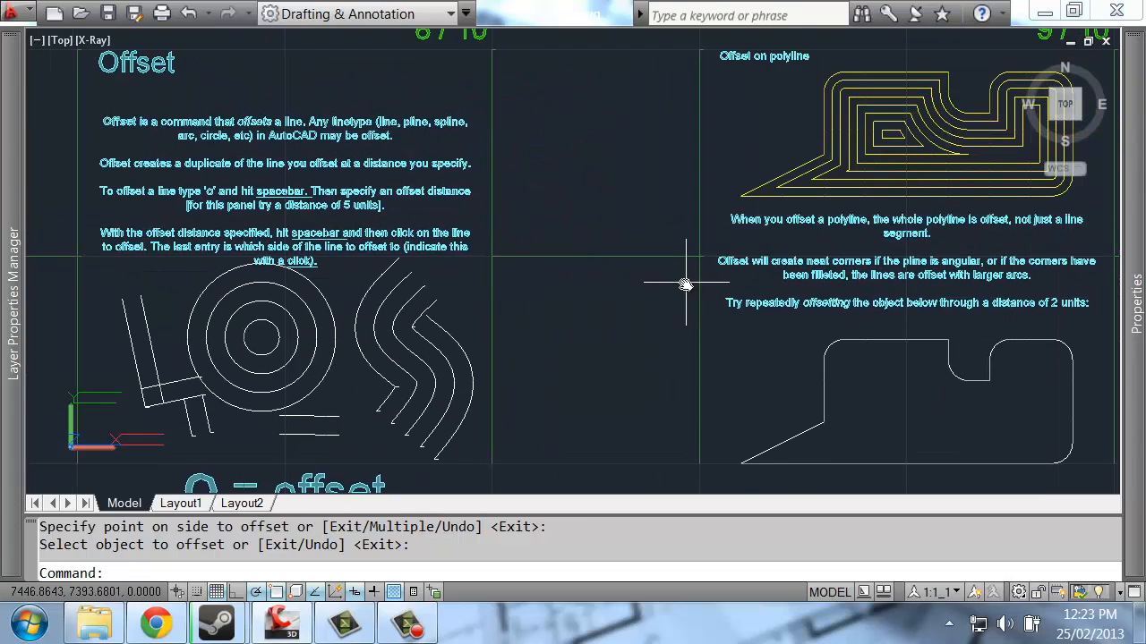
pyautogui.moveTo(684, 285); pyautogui.dragTo(557, 251, button='middle')
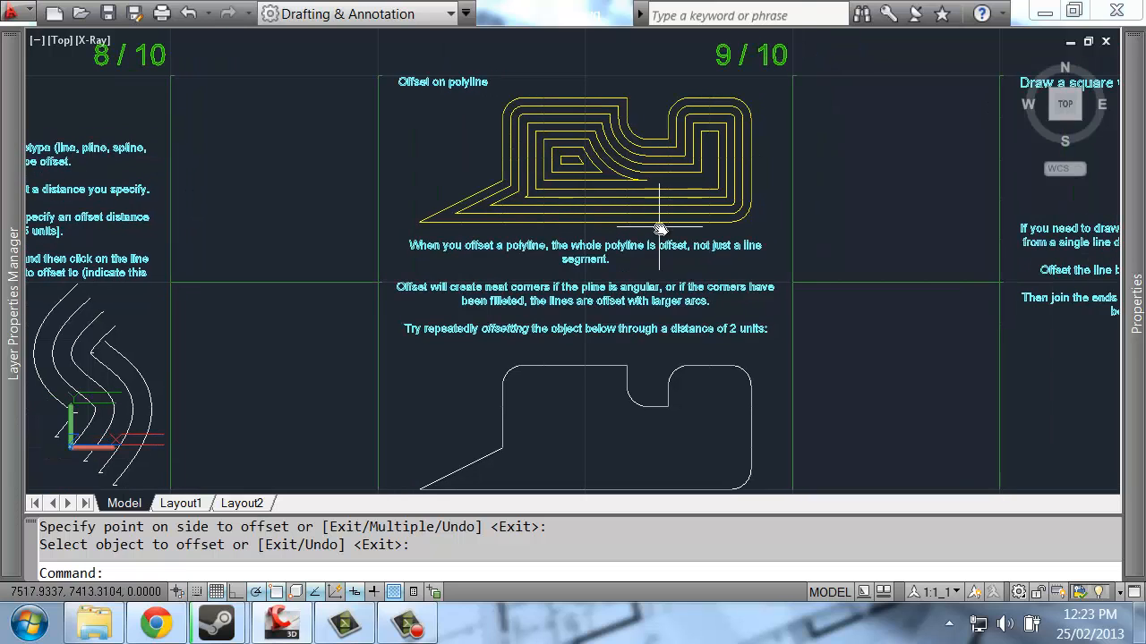
pyautogui.moveTo(609, 285)
pyautogui.mouseDown(button='middle')
pyautogui.moveTo(547, 225)
pyautogui.moveTo(573, 269)
pyautogui.mouseUp(button='middle')
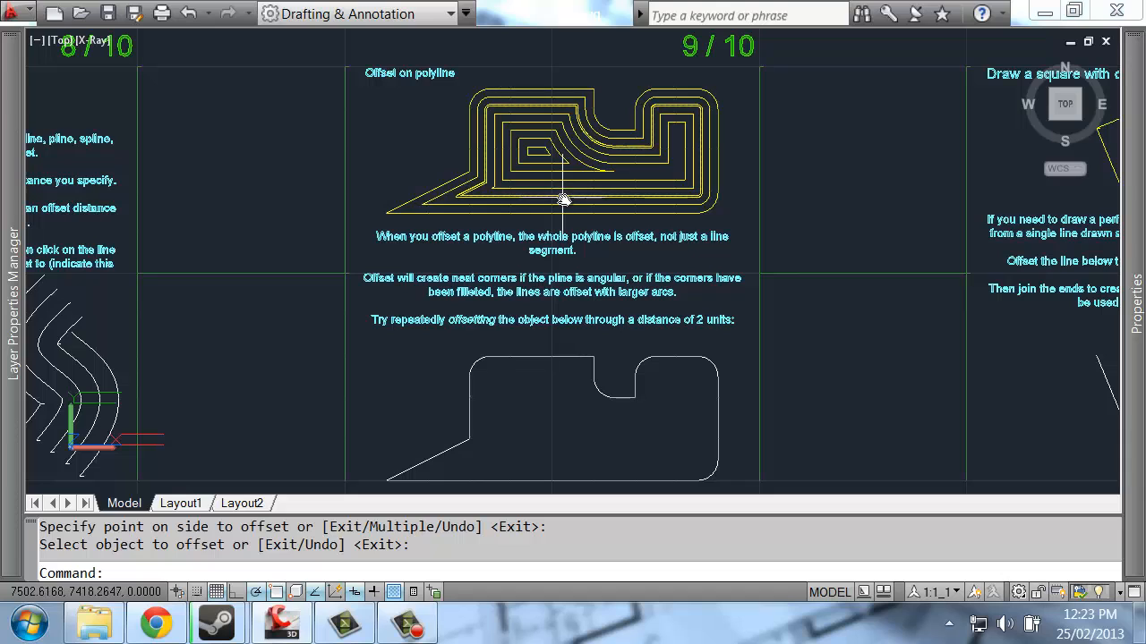
pyautogui.moveTo(557, 199)
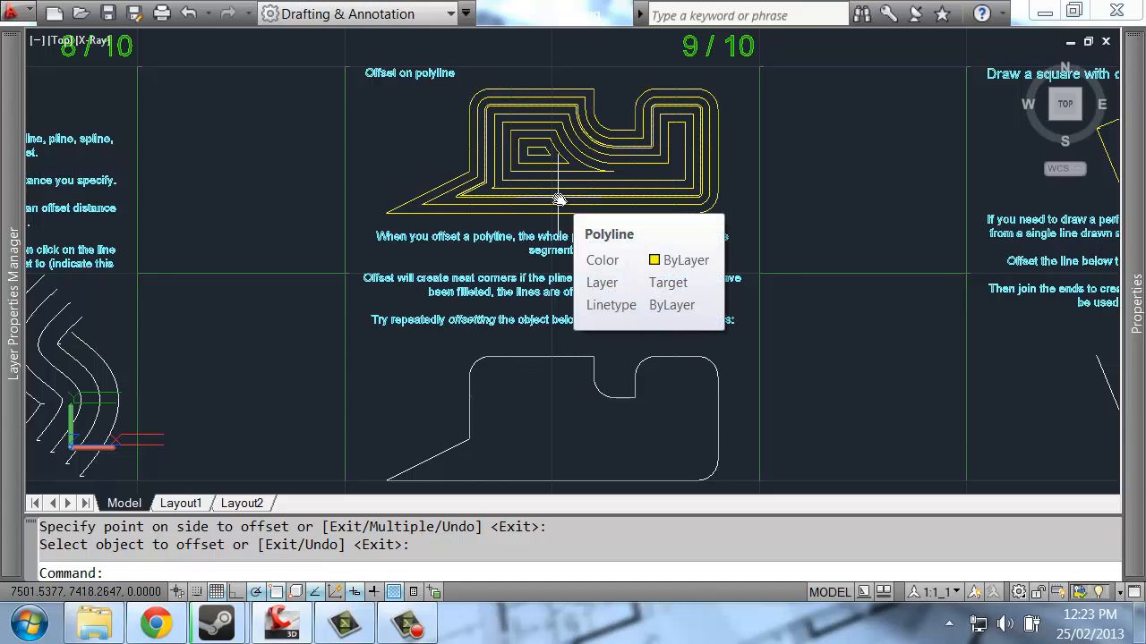
pyautogui.write('o')
pyautogui.press('Return')
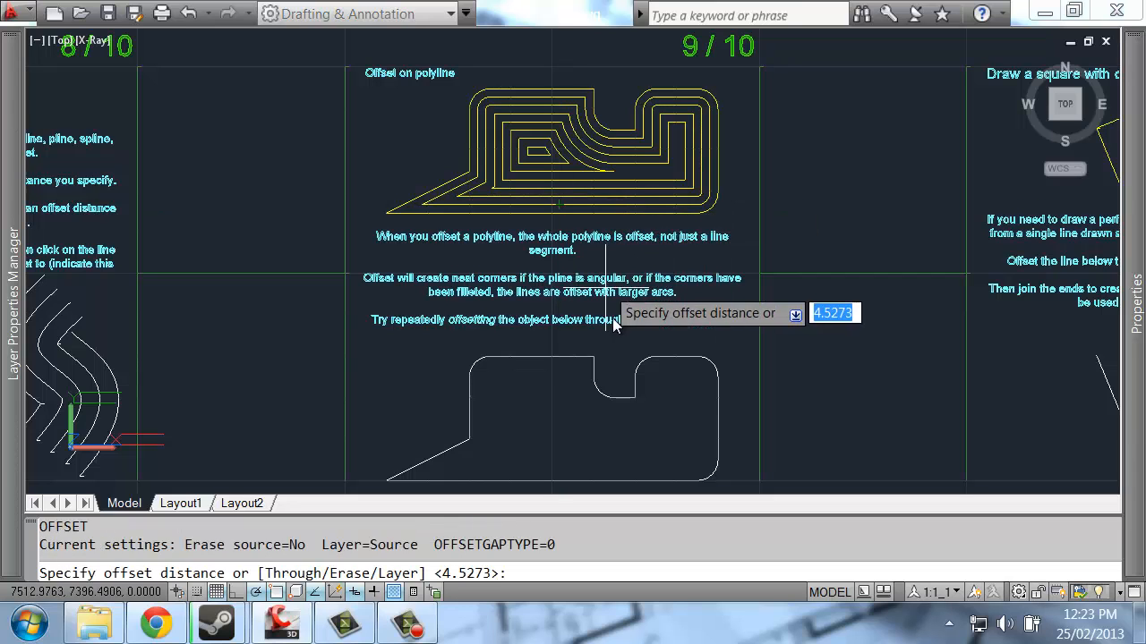
pyautogui.moveTo(626, 313)
pyautogui.mouseDown(button='middle')
pyautogui.moveTo(616, 219)
pyautogui.moveTo(575, 252)
pyautogui.mouseUp(button='middle')
pyautogui.press('Return')
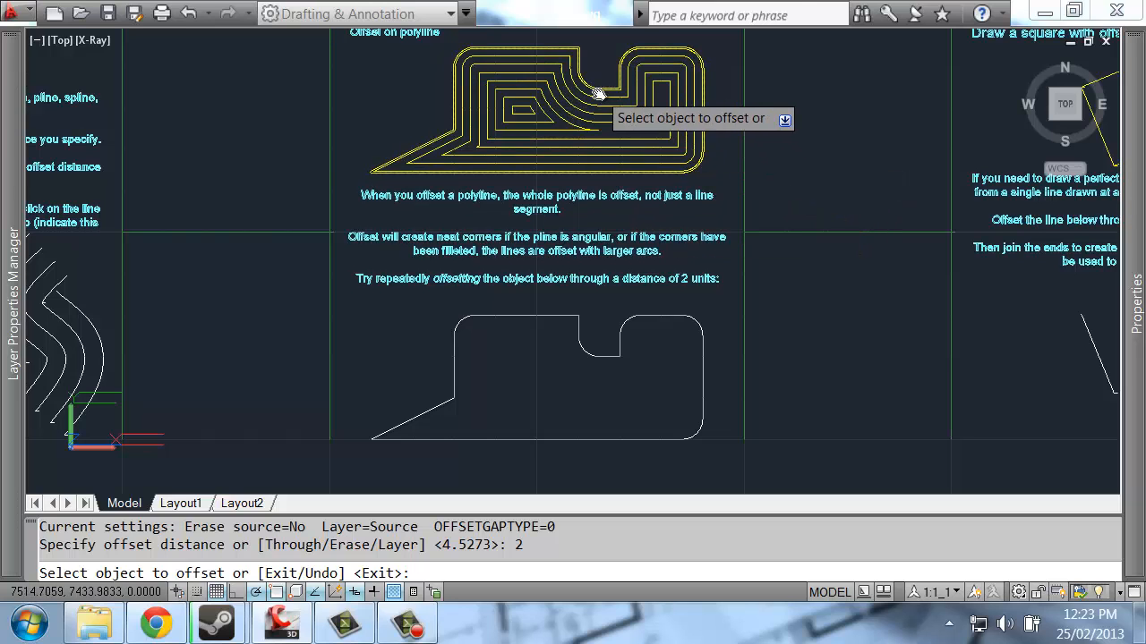
pyautogui.scroll(2, 589, 77)
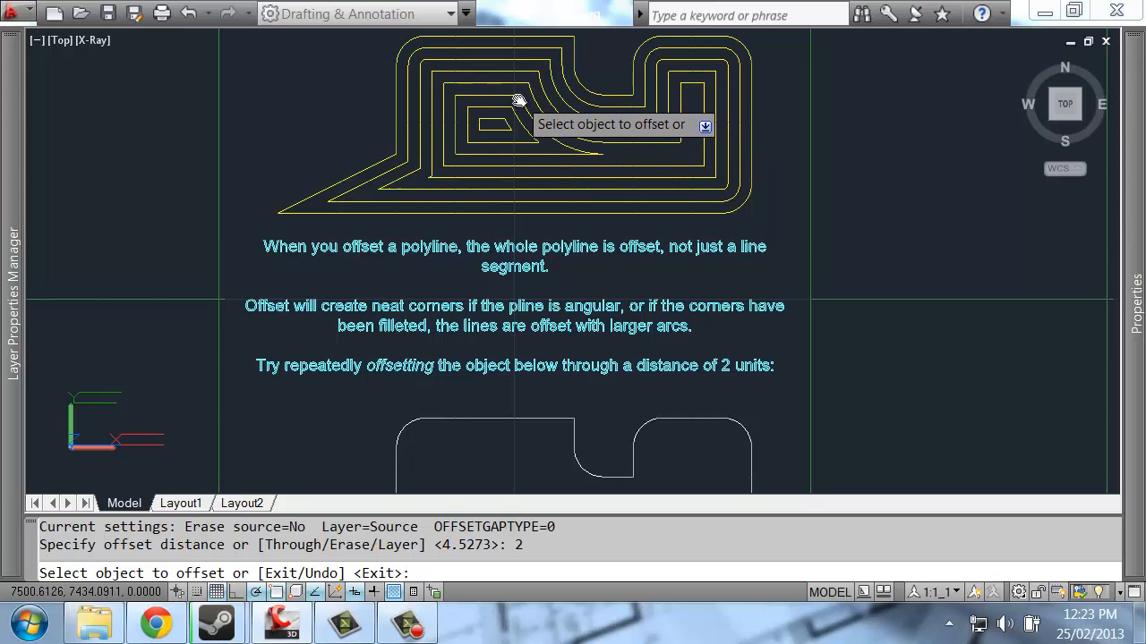
pyautogui.scroll(-2, 556, 220)
pyautogui.moveTo(556, 222); pyautogui.dragTo(542, 82, button='middle')
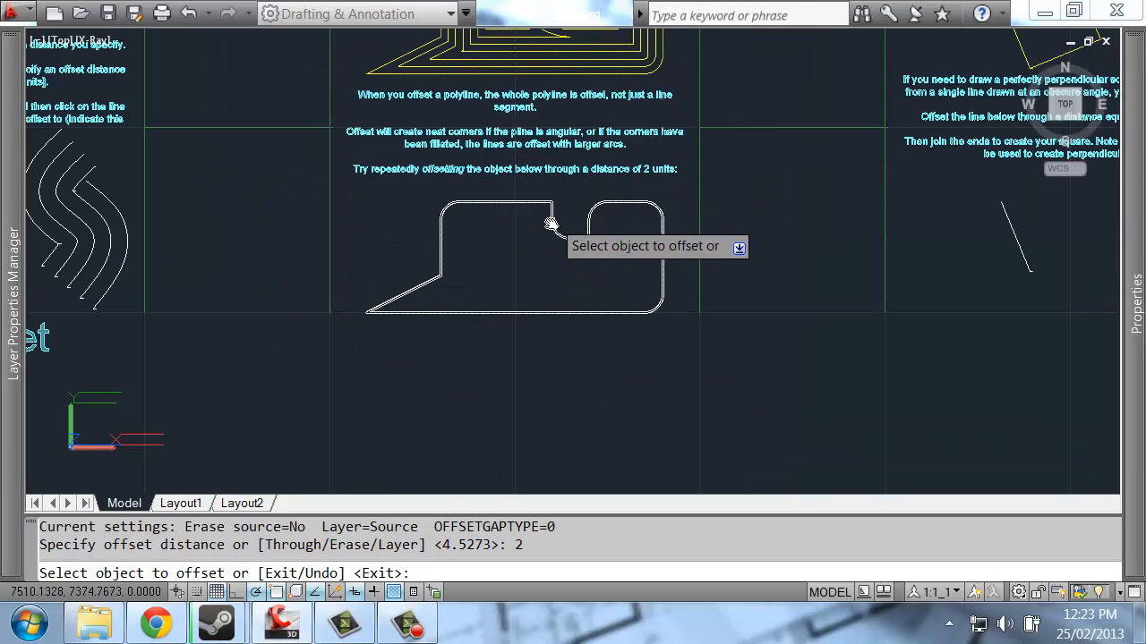
pyautogui.click(551, 223)
pyautogui.click(537, 256)
pyautogui.click(550, 237)
pyautogui.click(534, 260)
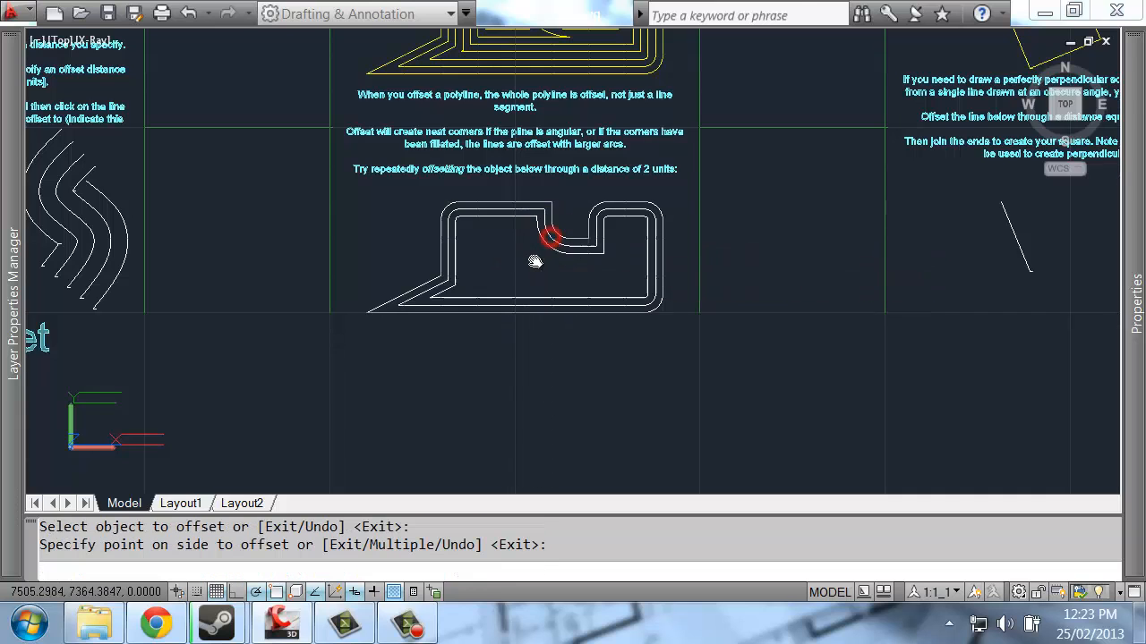
# Offset each new innermost polyline inward five more times by 2 units, down to a tiny four-sided core, and end the command
pyautogui.scroll(3, 534, 260)
pyautogui.click(563, 230)
pyautogui.click(531, 247)
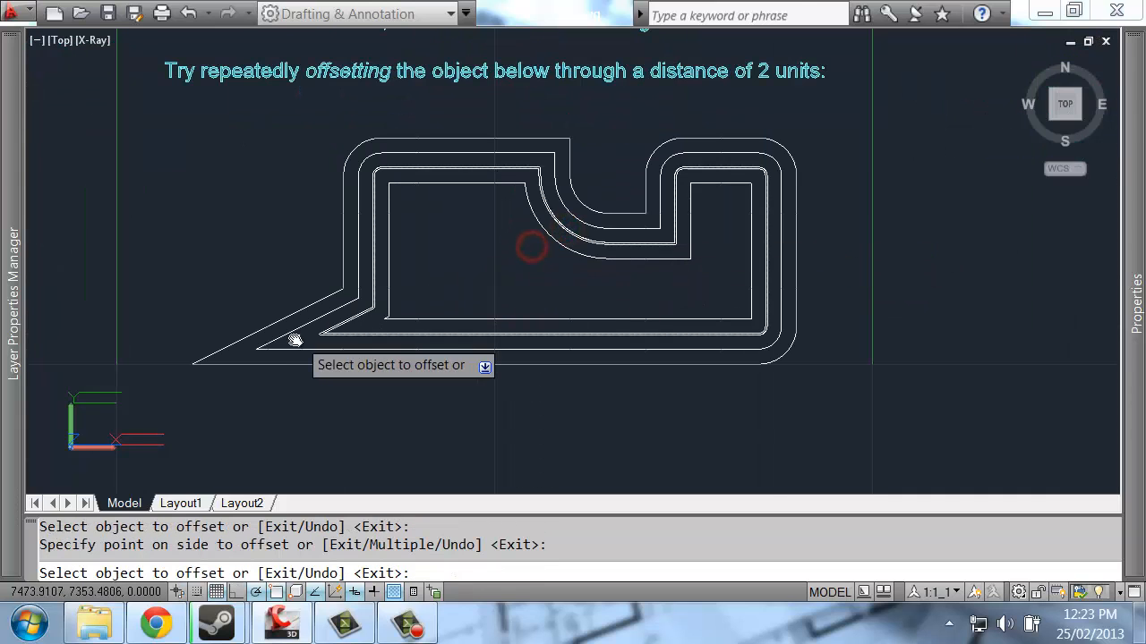
pyautogui.click(420, 321)
pyautogui.click(435, 270)
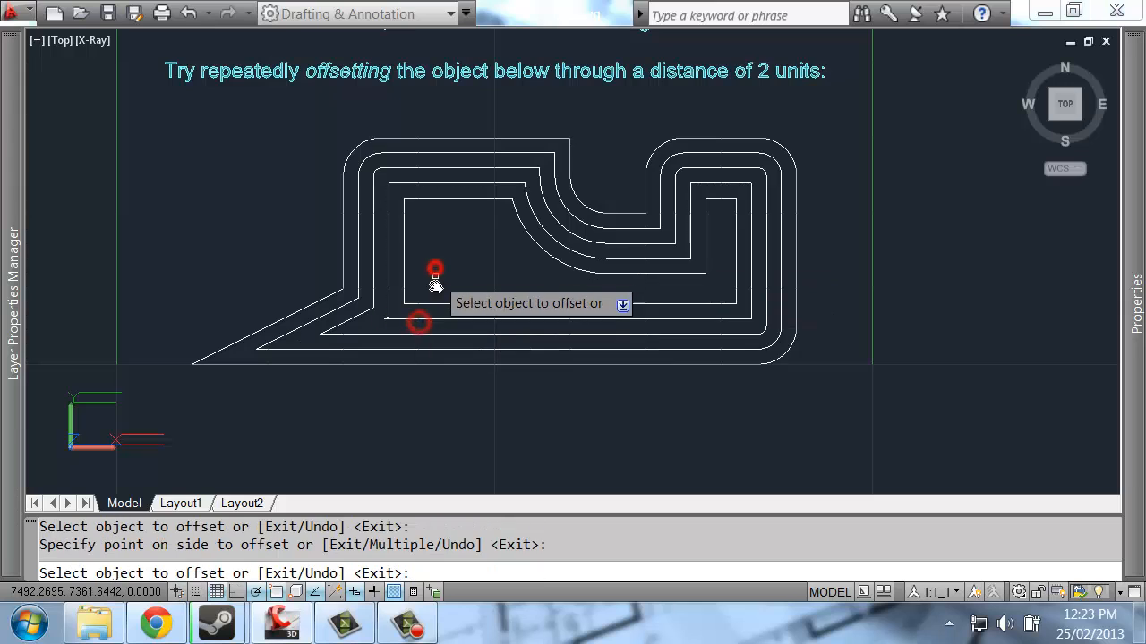
pyautogui.click(440, 302)
pyautogui.click(444, 258)
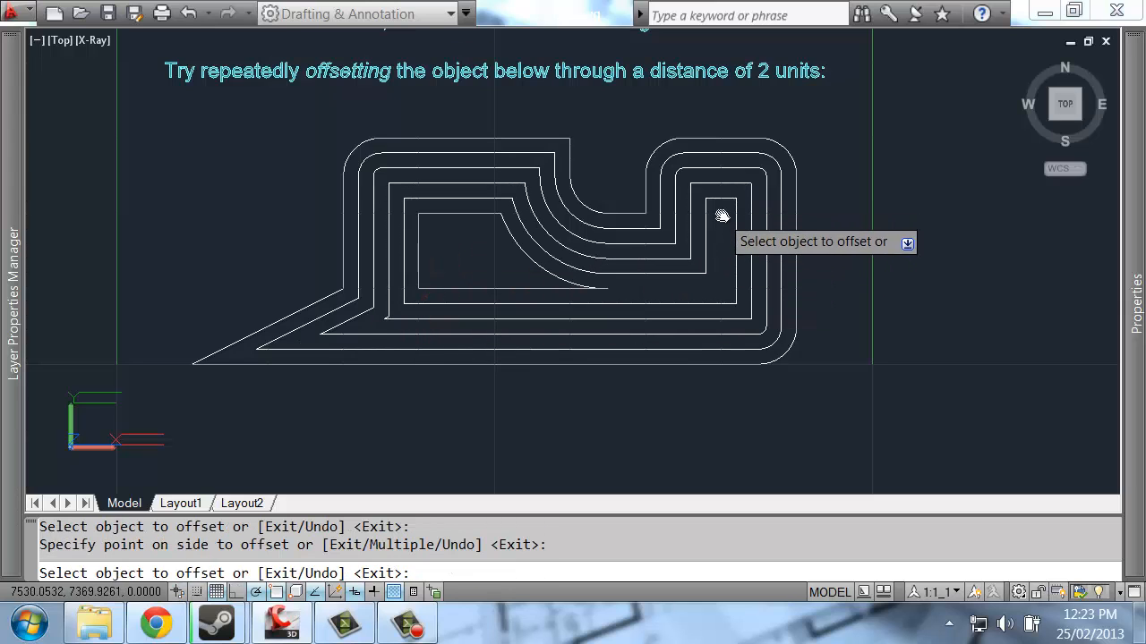
pyautogui.click(525, 256)
pyautogui.click(468, 236)
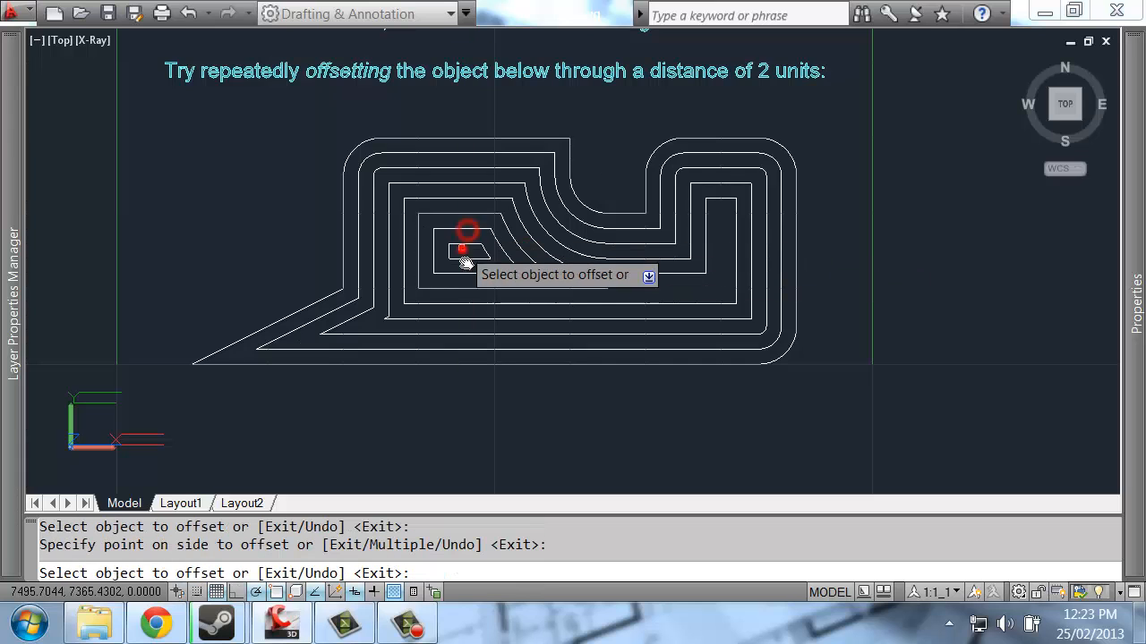
pyautogui.press('Return')
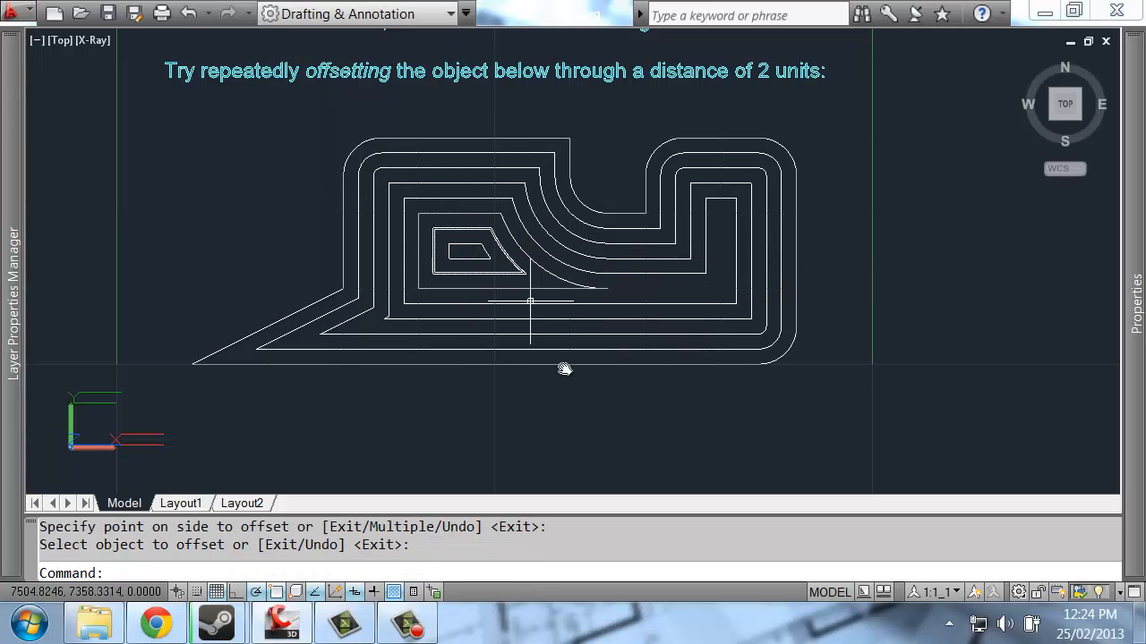
# In Draw a square with offset exercise 10/10, offset the white slanted line toward its upper right by its own length, picked between its endpoints
pyautogui.scroll(-5, 539, 216)
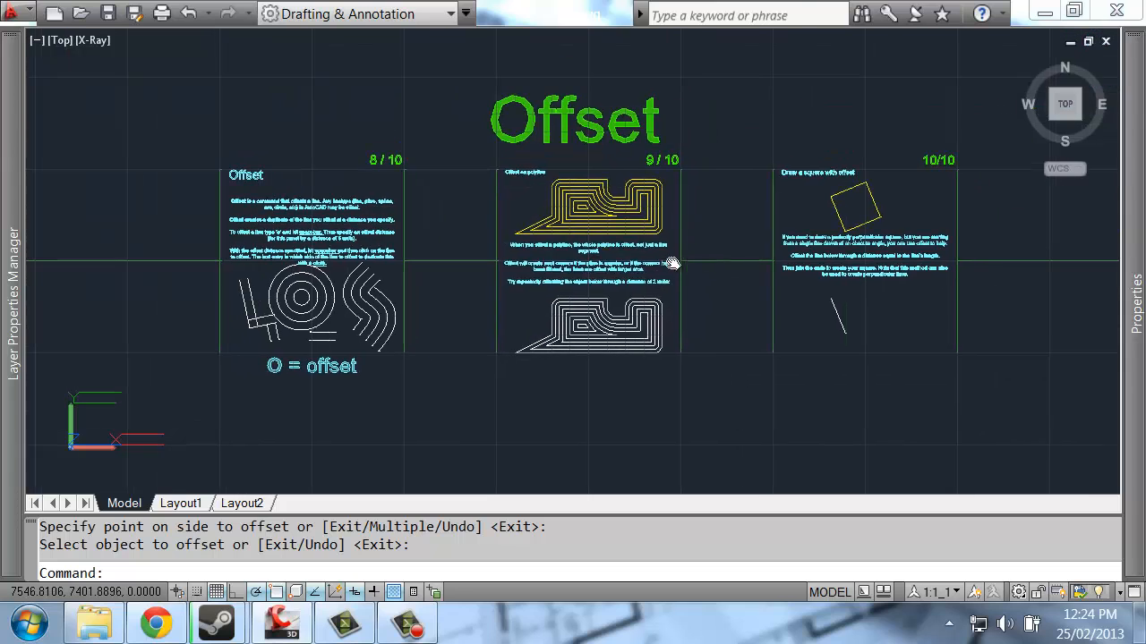
pyautogui.scroll(5, 621, 372)
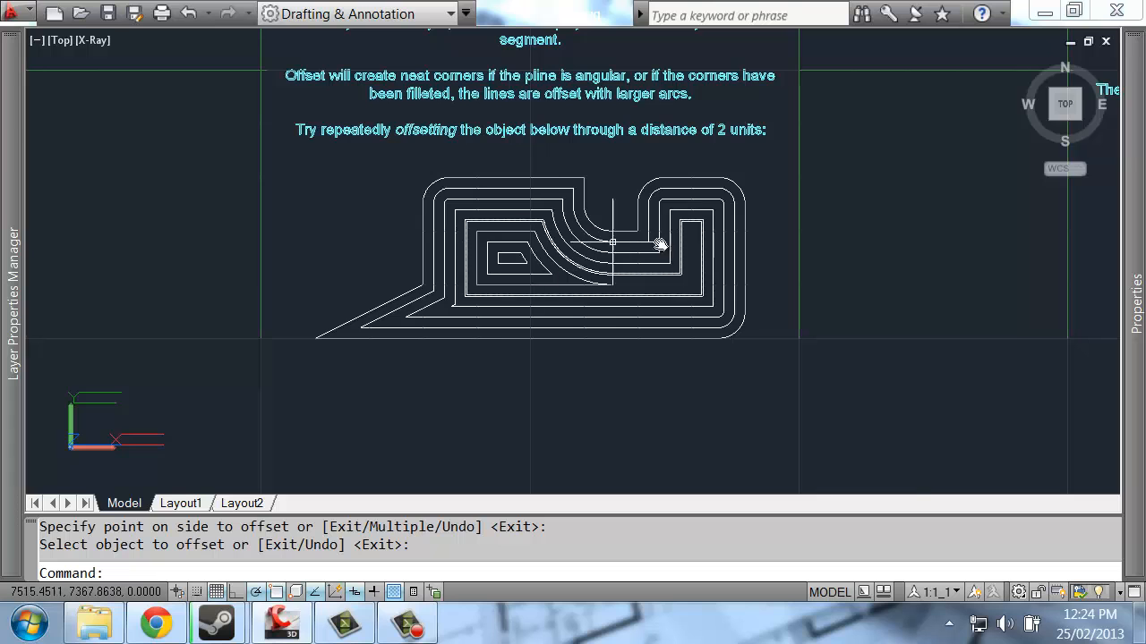
pyautogui.scroll(-5, 660, 245)
pyautogui.scroll(2, 561, 313)
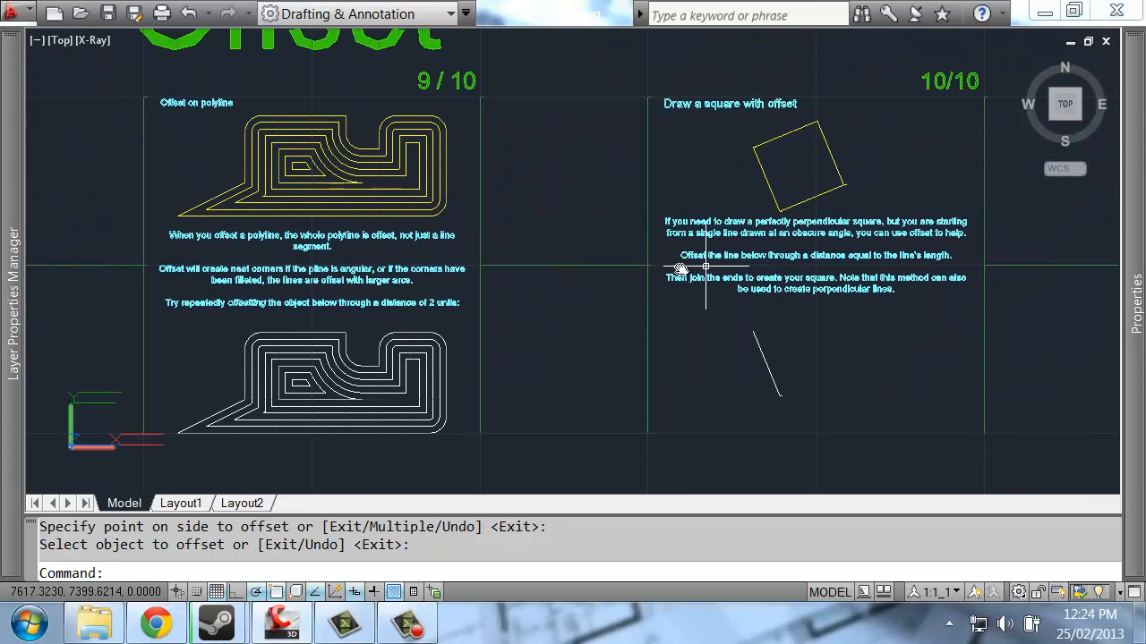
pyautogui.moveTo(705, 267); pyautogui.dragTo(497, 289, button='middle')
pyautogui.moveTo(695, 202)
pyautogui.mouseDown(button='middle')
pyautogui.moveTo(607, 177)
pyautogui.moveTo(631, 157)
pyautogui.mouseUp(button='middle')
pyautogui.scroll(2, 459, 185)
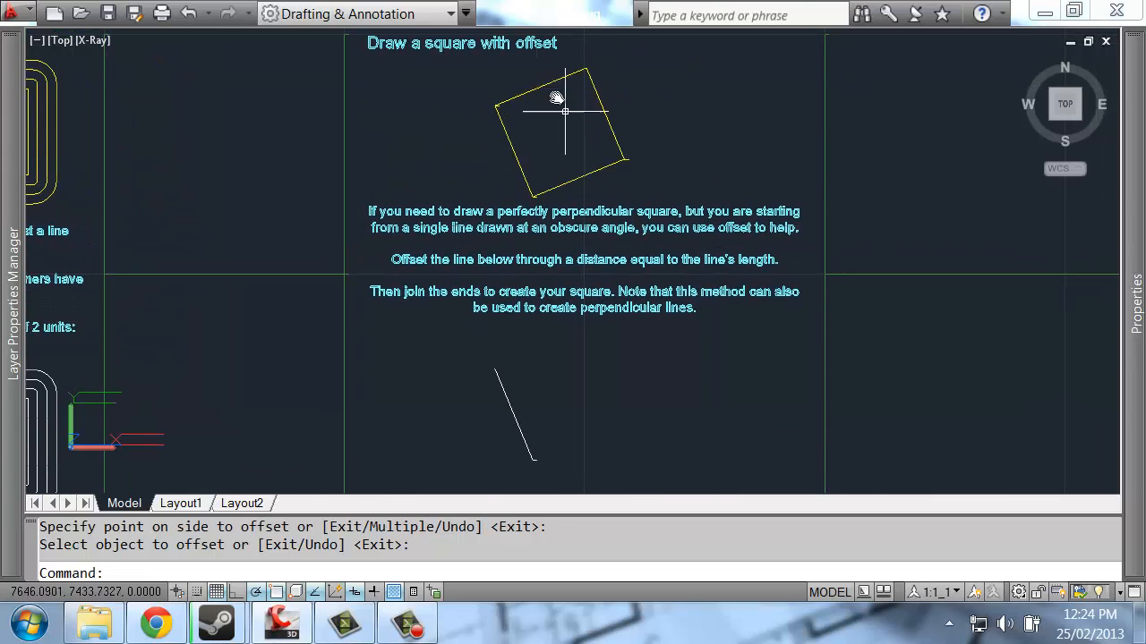
pyautogui.moveTo(595, 362); pyautogui.dragTo(566, 325, button='middle')
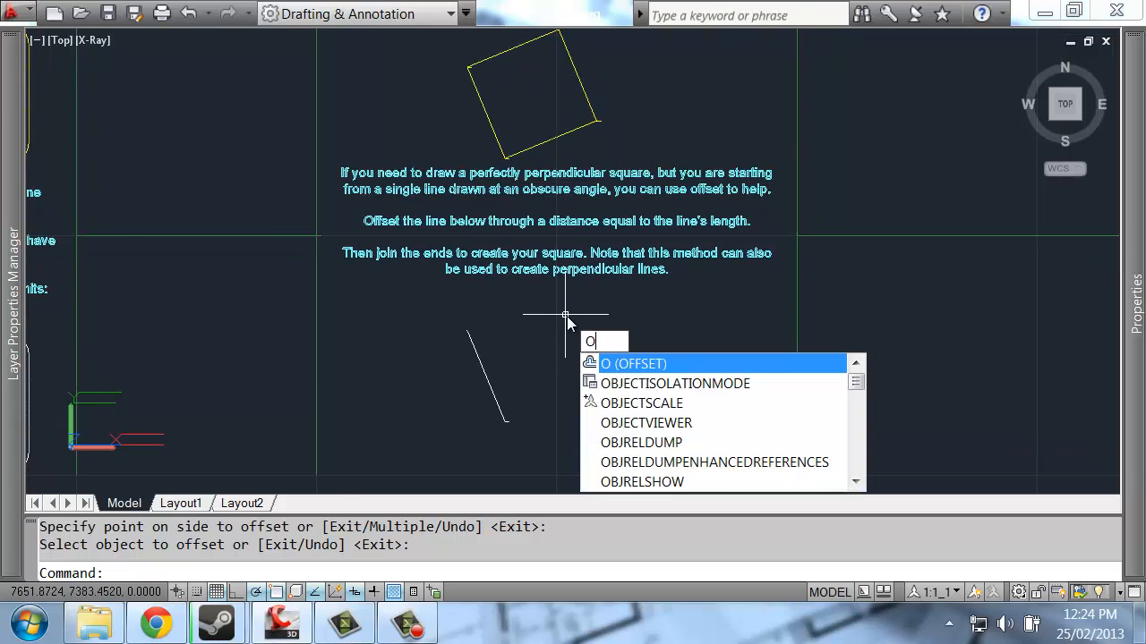
pyautogui.press('Return')
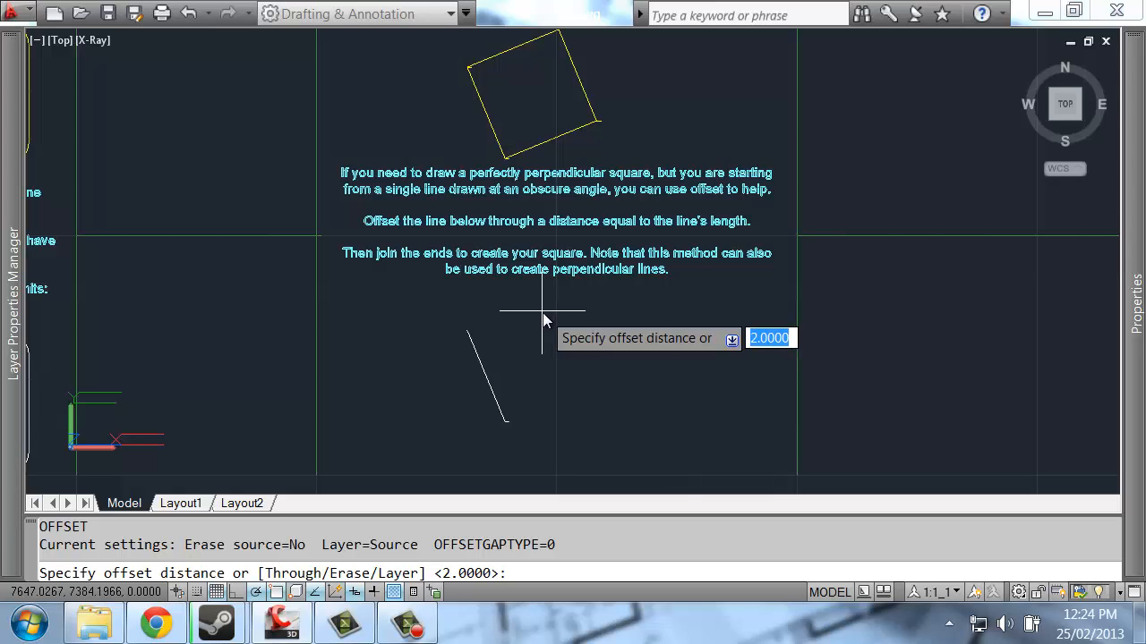
pyautogui.click(467, 333)
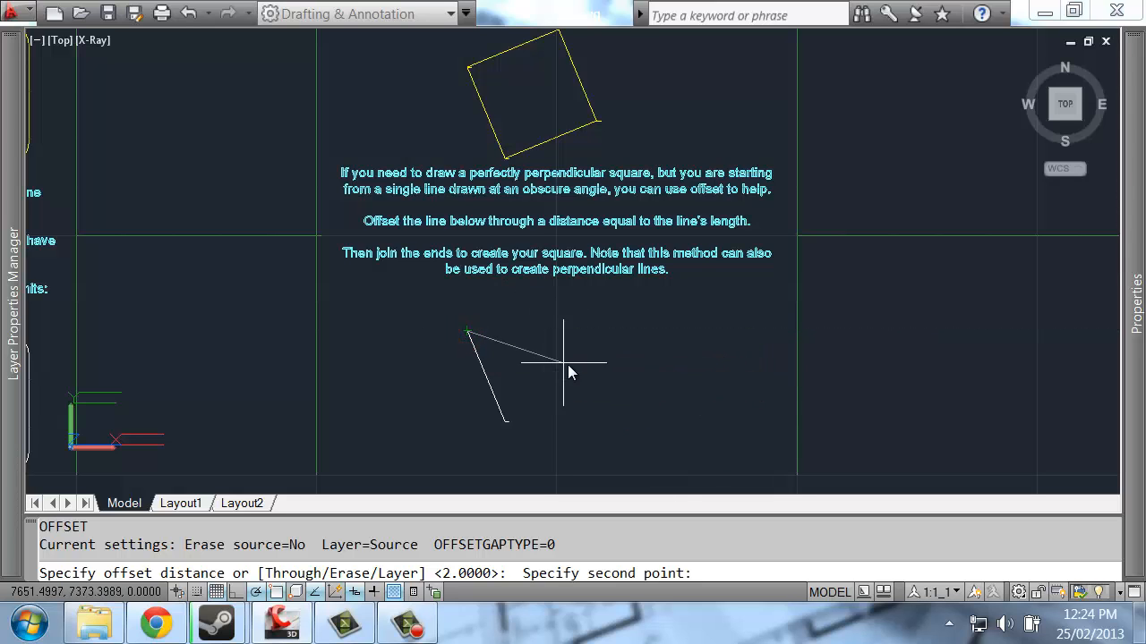
pyautogui.click(506, 424)
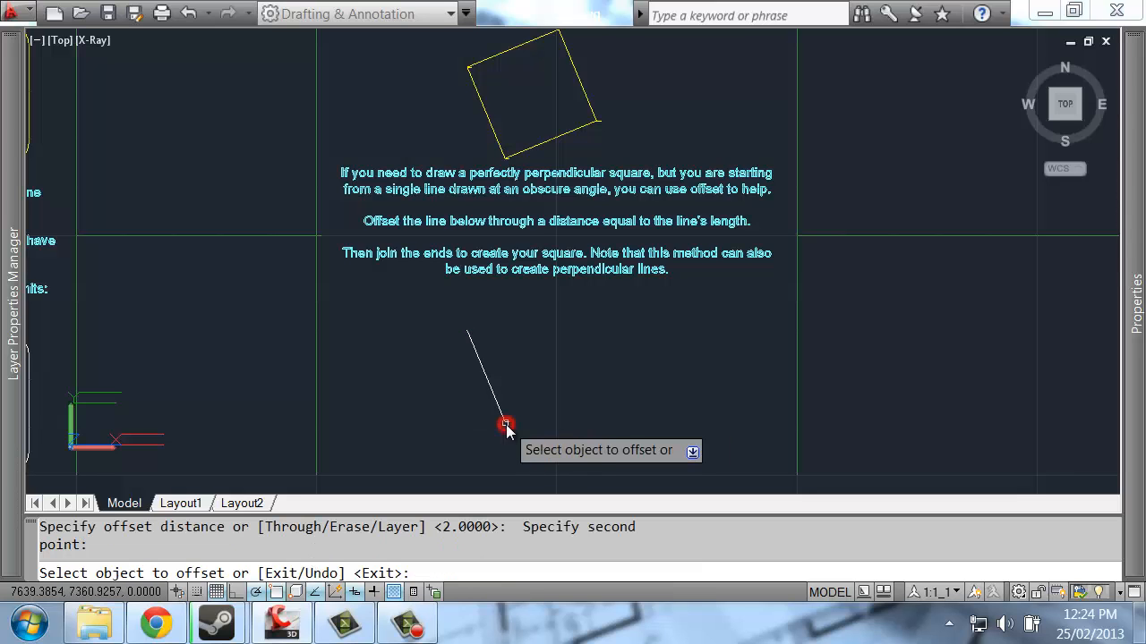
pyautogui.click(486, 371)
pyautogui.click(624, 324)
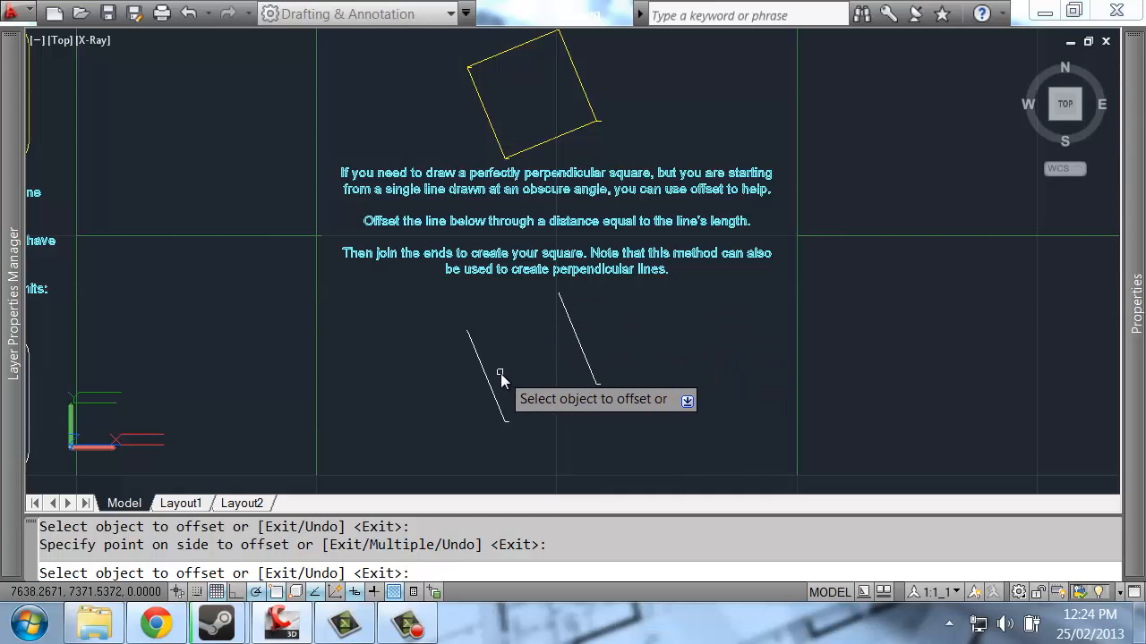
pyautogui.press('Return')
# Complete the square by drawing separate lines joining the upper endpoints and the lower endpoints of the two parallel lines
pyautogui.write('l')
pyautogui.press('Return')
pyautogui.click(466, 331)
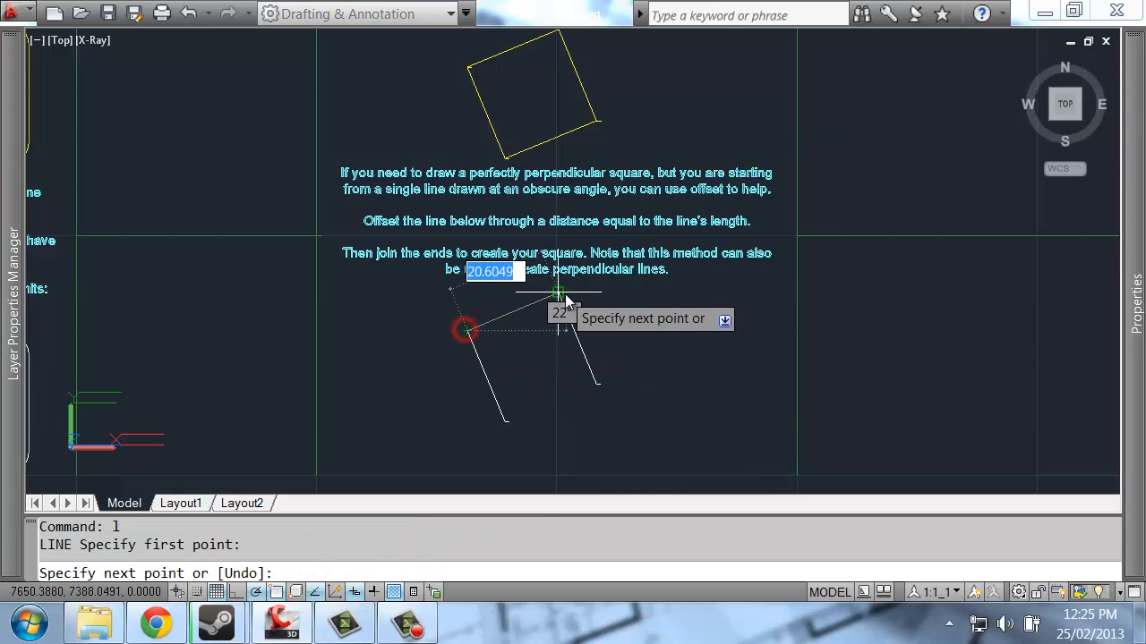
pyautogui.click(558, 294)
pyautogui.press('Return')
pyautogui.press('Return')
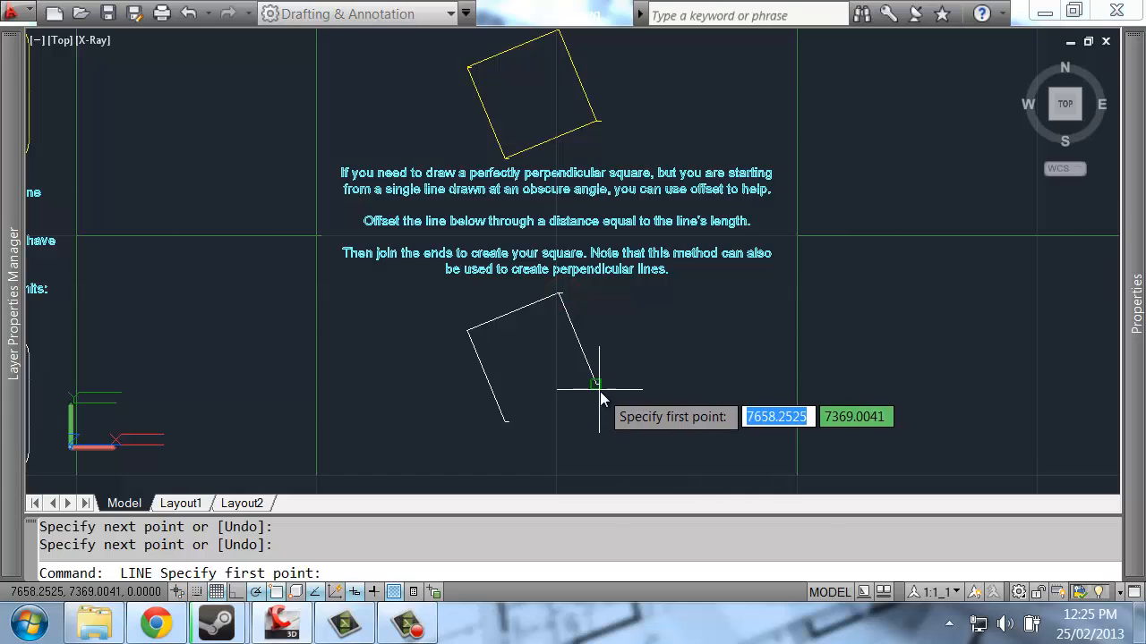
pyautogui.click(598, 387)
pyautogui.click(504, 420)
pyautogui.press('Return')
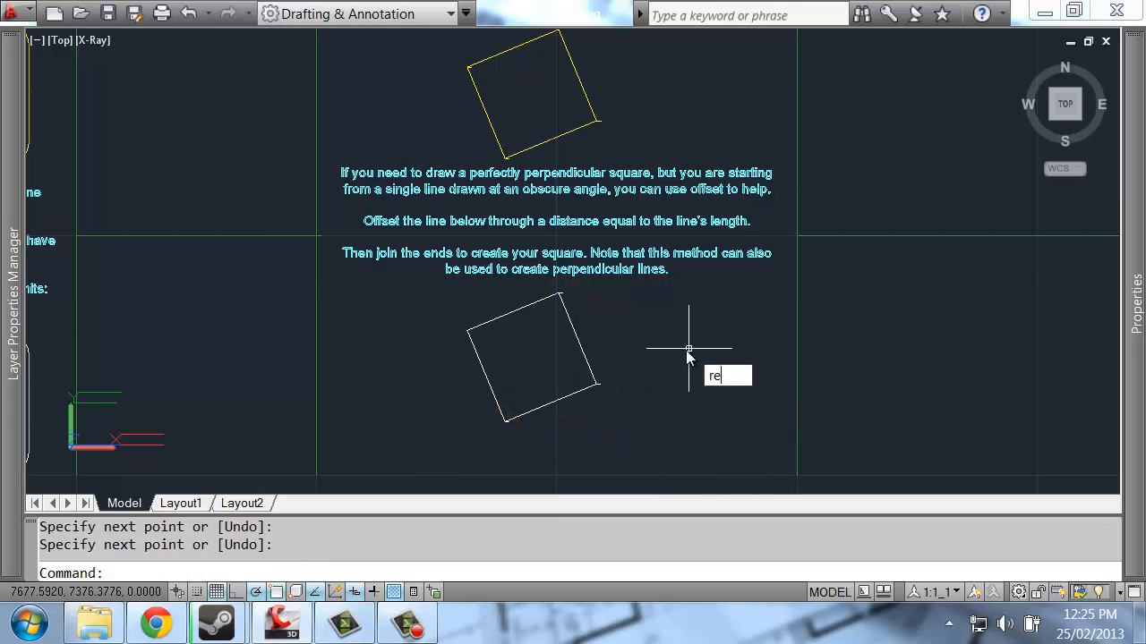
# Regenerate the drawing and read the closing panel beyond exercise 10/10 for the rank and next tutorial module
pyautogui.scroll(-4, 618, 319)
pyautogui.moveTo(695, 299); pyautogui.dragTo(121, 333, button='middle')
pyautogui.moveTo(747, 278); pyautogui.dragTo(371, 280, button='middle')
pyautogui.moveTo(713, 263); pyautogui.dragTo(648, 252, button='middle')
pyautogui.scroll(3, 725, 290)
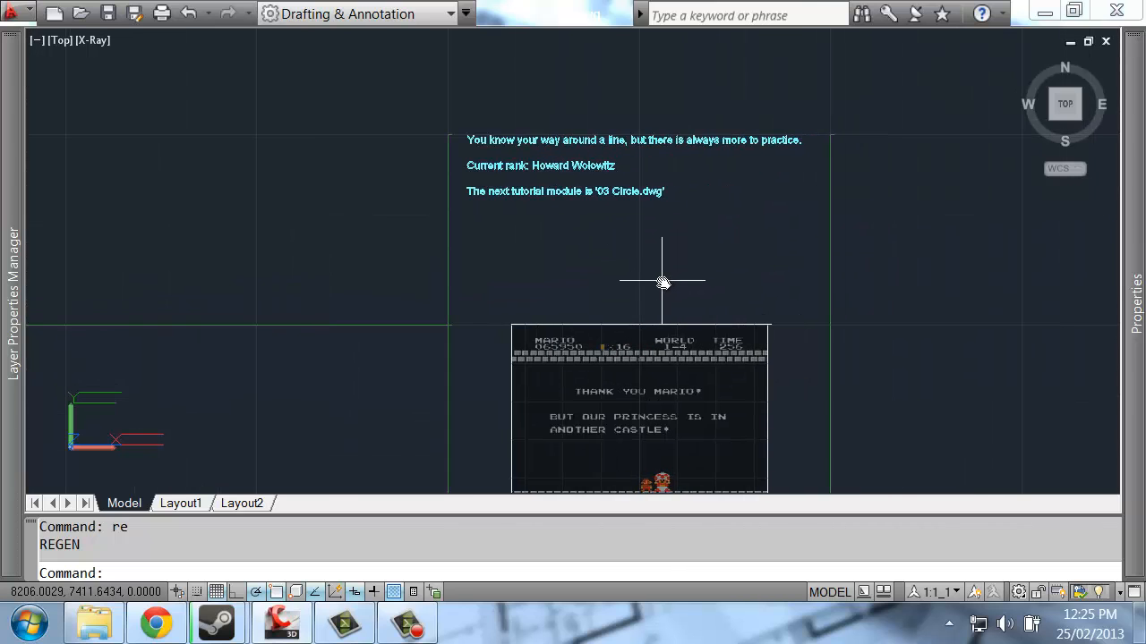
pyautogui.moveTo(734, 215); pyautogui.dragTo(549, 250, button='middle')
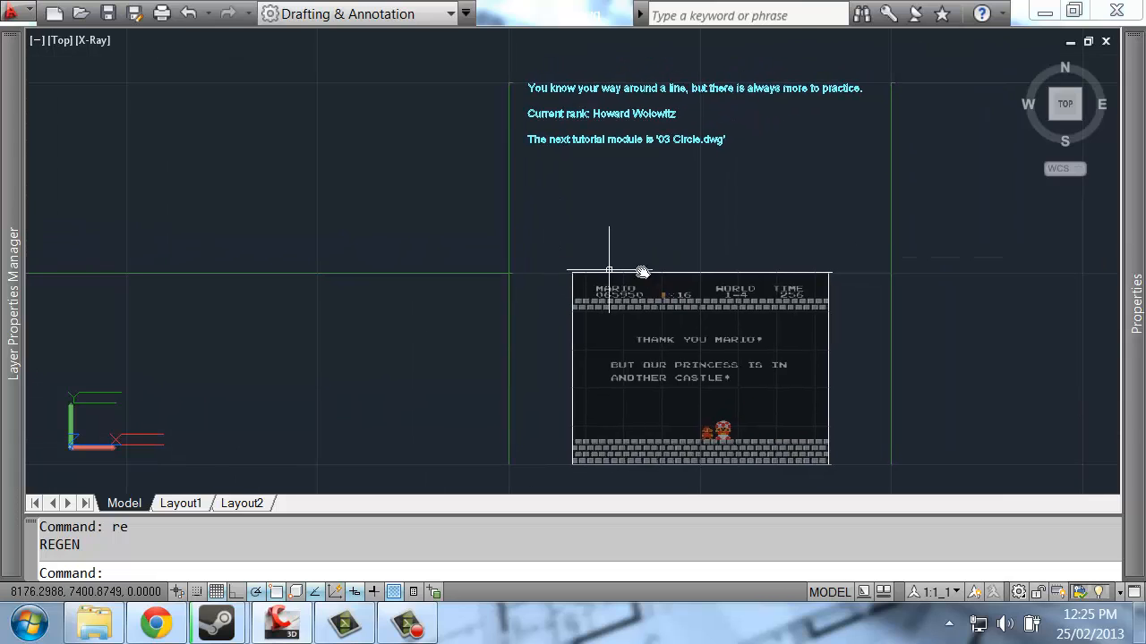
pyautogui.moveTo(734, 235); pyautogui.dragTo(654, 231, button='middle')
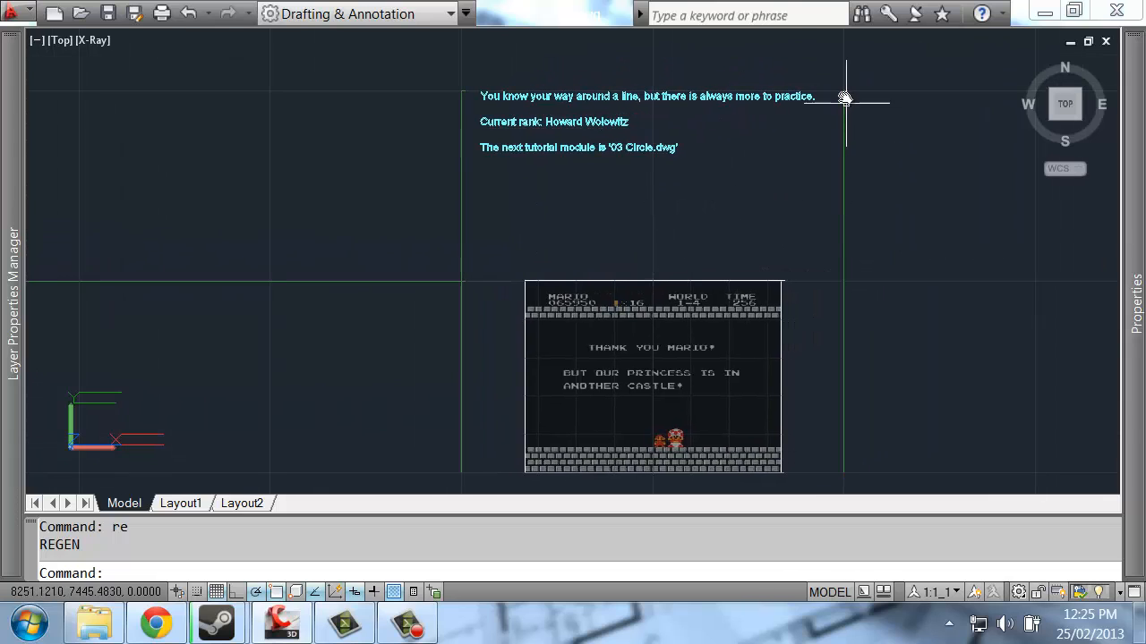